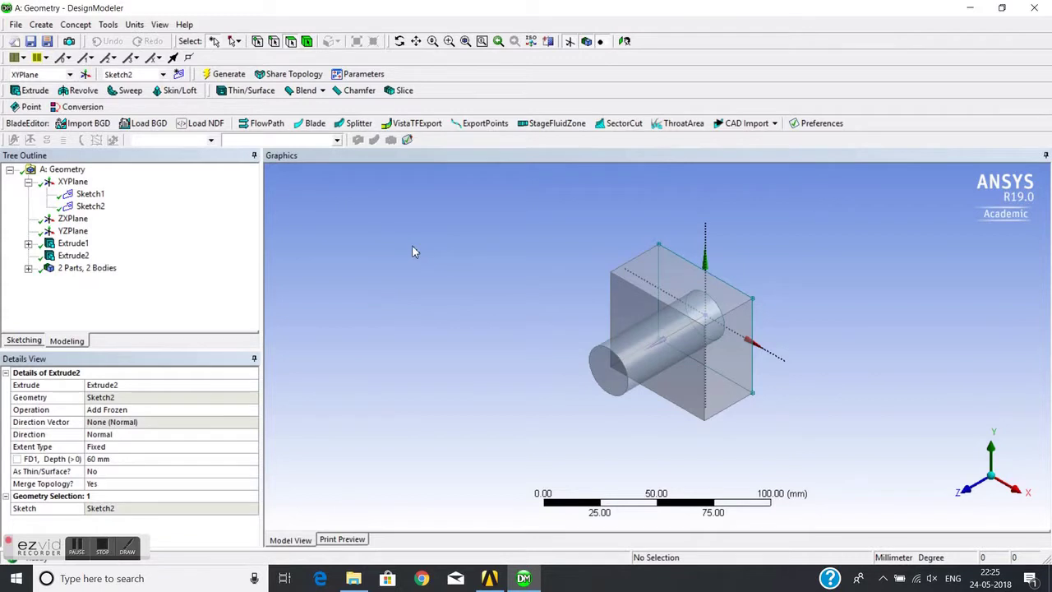
Expand the list of bodies and highlight the block and cylinder solids in turn to identify each one.
scroll(625, 364, up, 3)
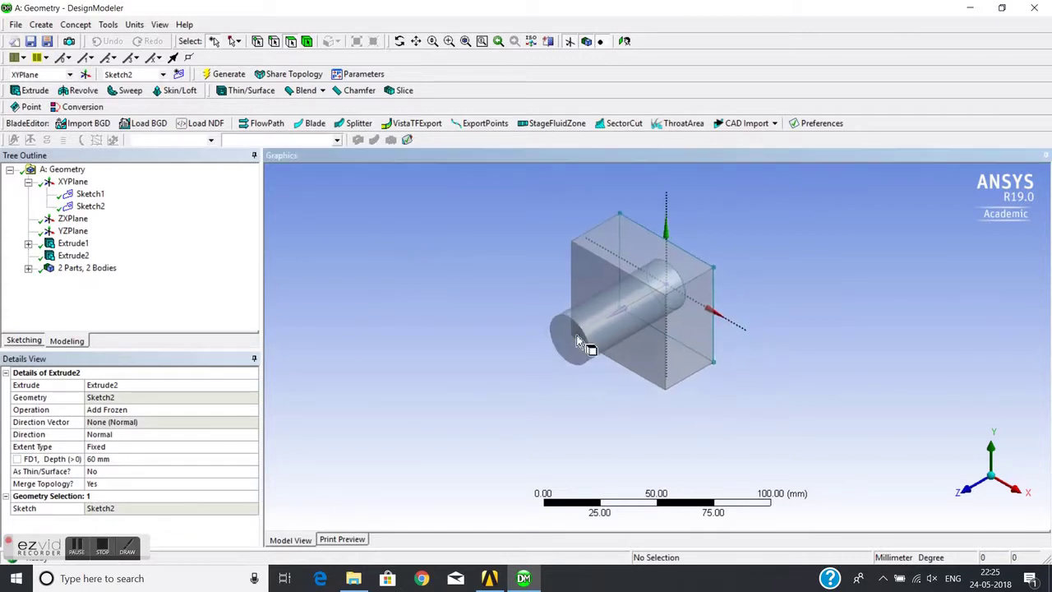
click(28, 268)
click(82, 280)
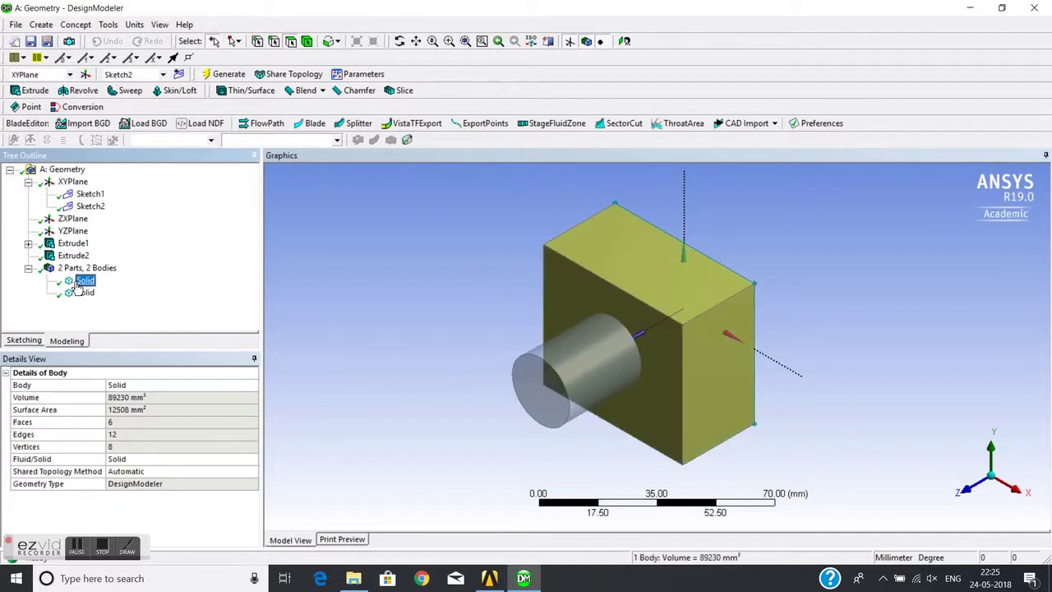
click(82, 292)
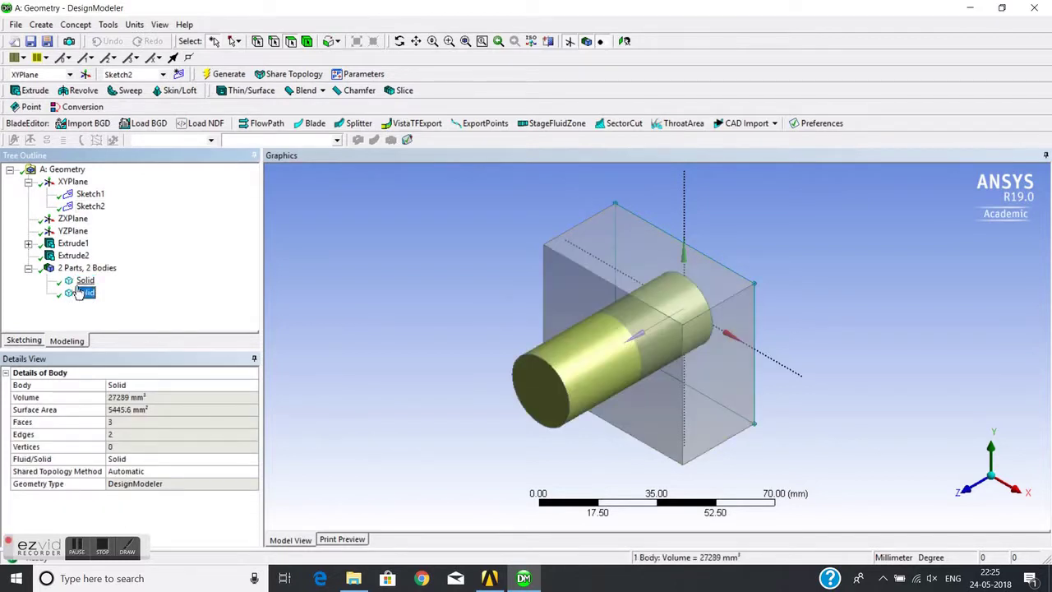
click(83, 281)
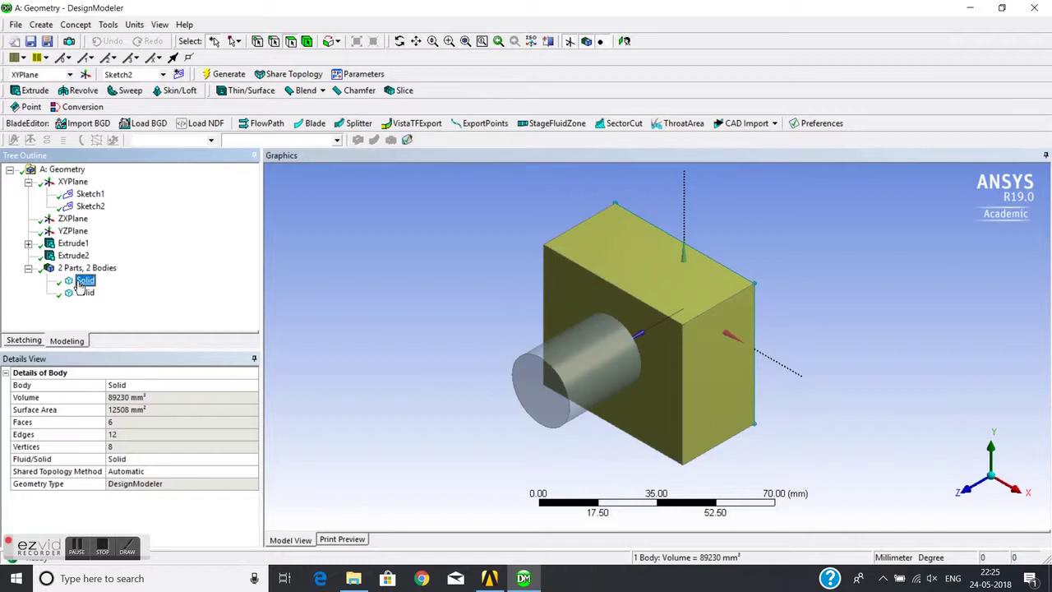
click(85, 292)
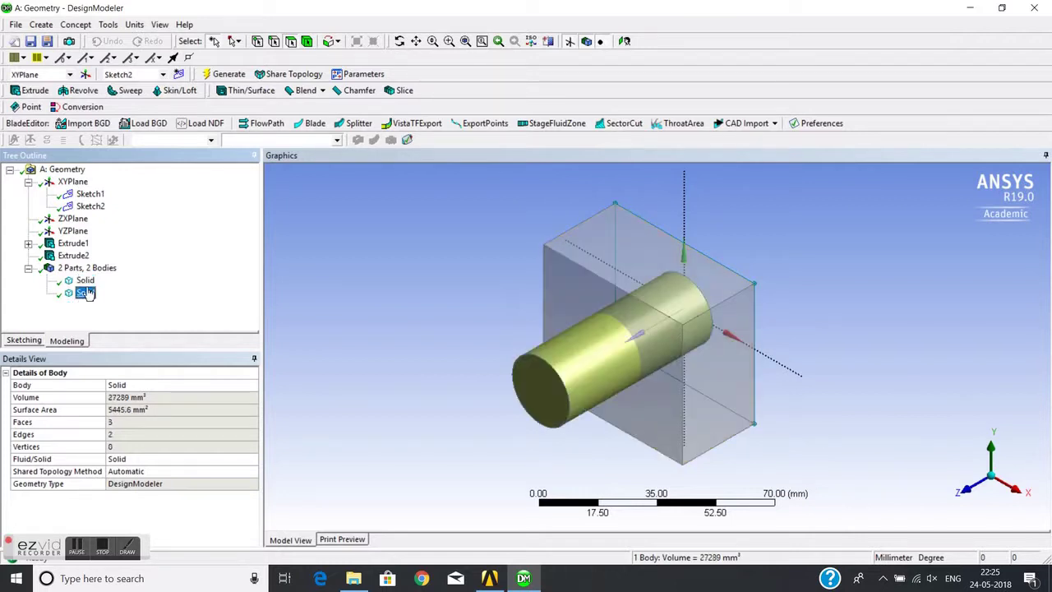
Hide the cylinder body to view the block alone, and show all bodies again.
right_click(86, 294)
click(129, 302)
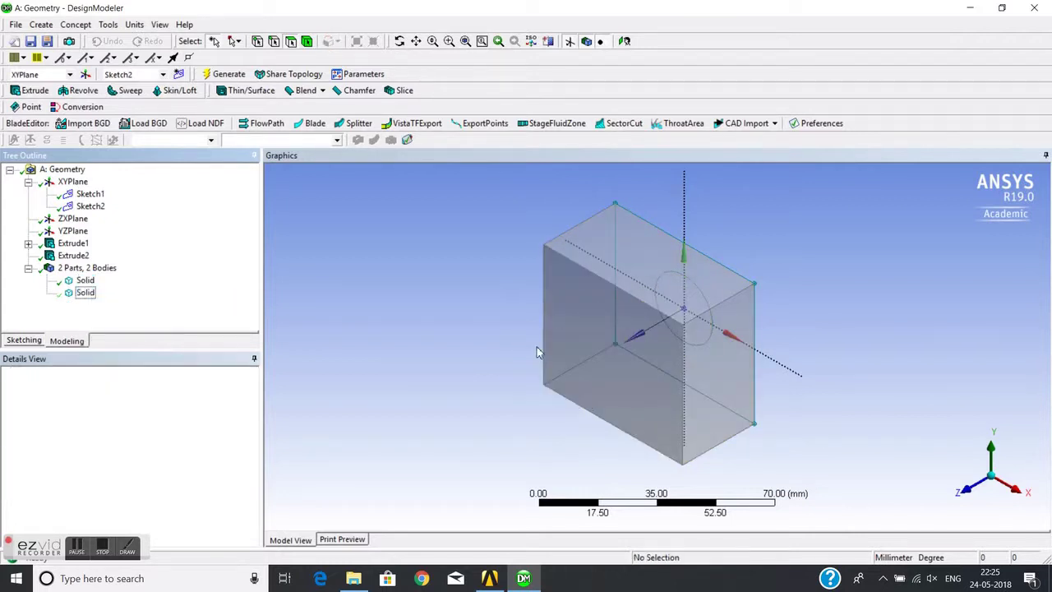
middle_drag(537, 353, 578, 333)
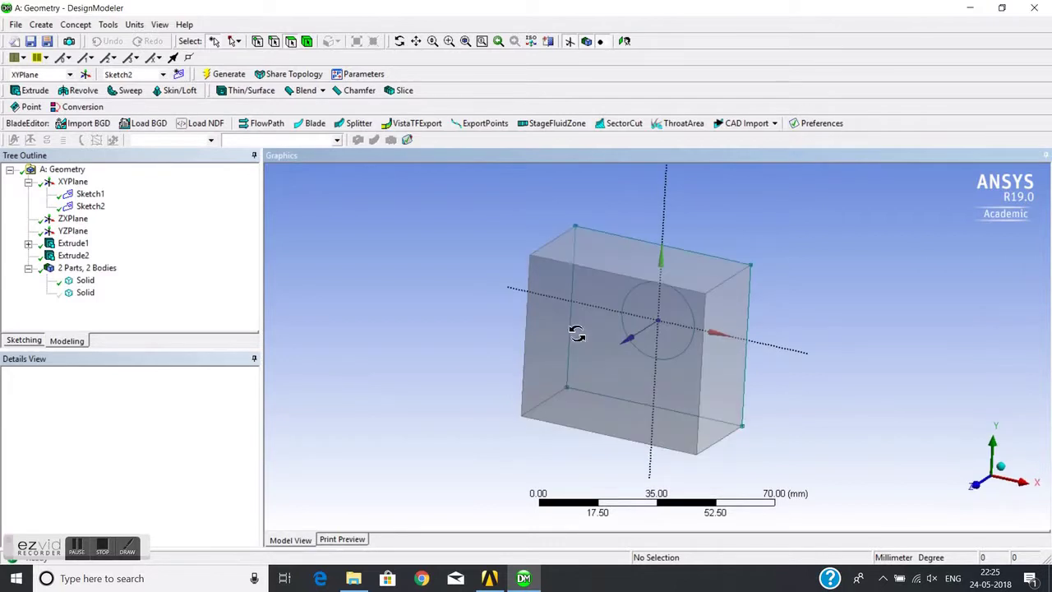
click(84, 281)
right_click(85, 284)
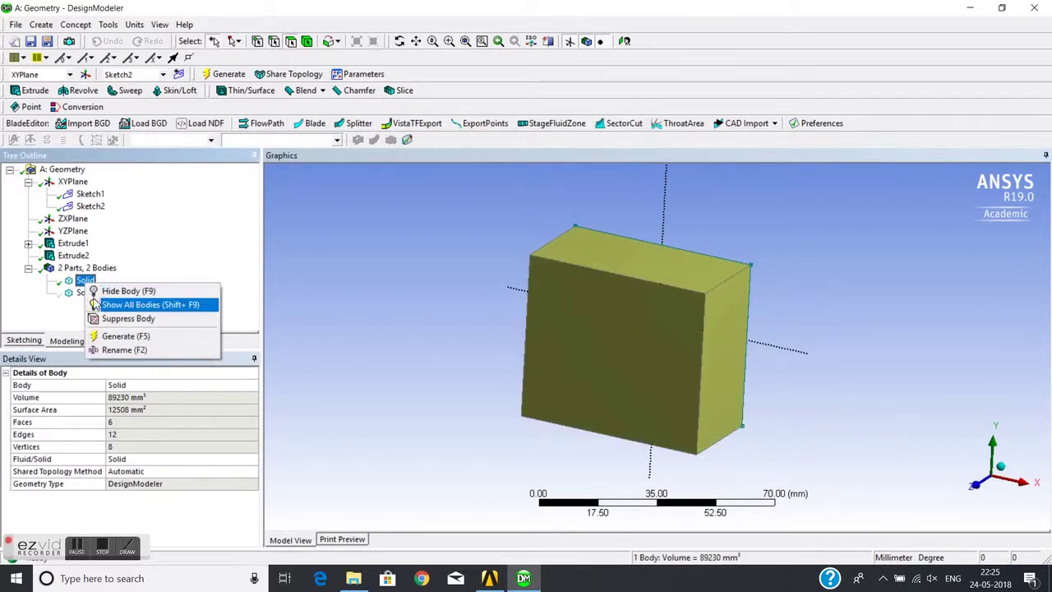
click(129, 305)
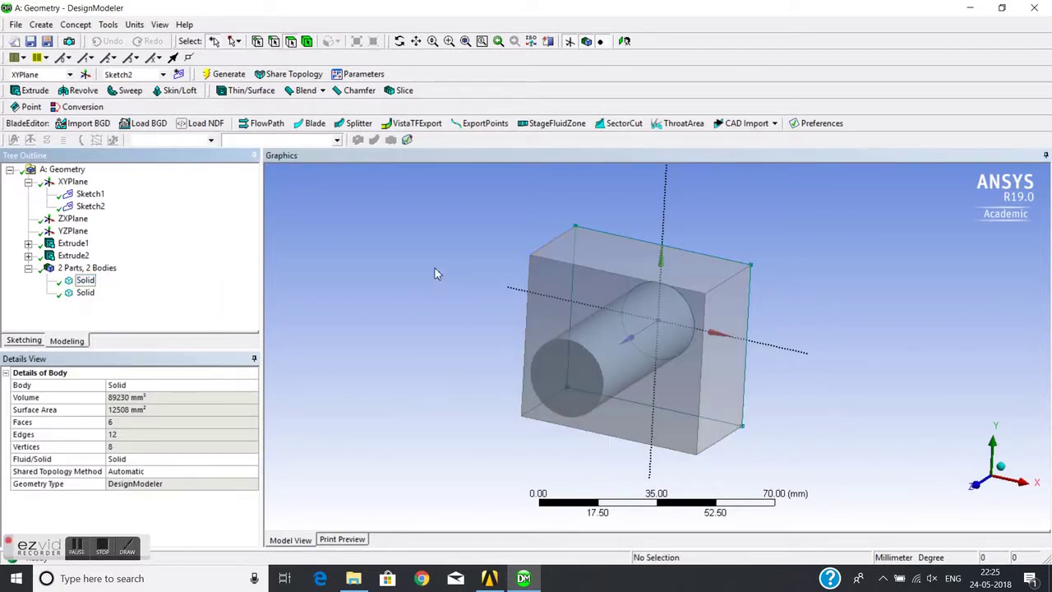
Insert a Boolean feature and keep its operation set to Unite.
middle_drag(439, 274, 426, 295)
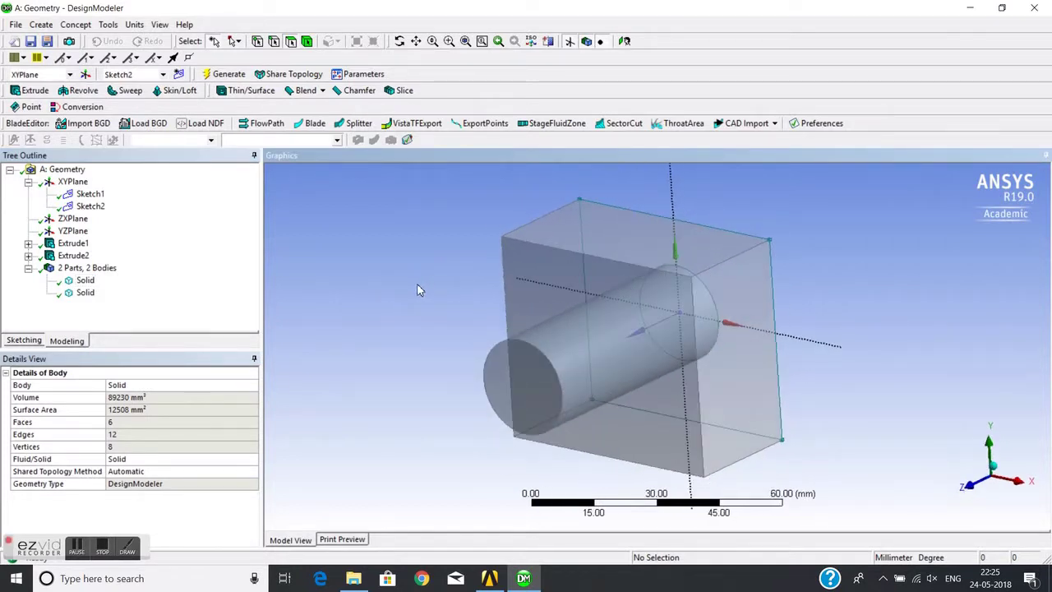
click(39, 27)
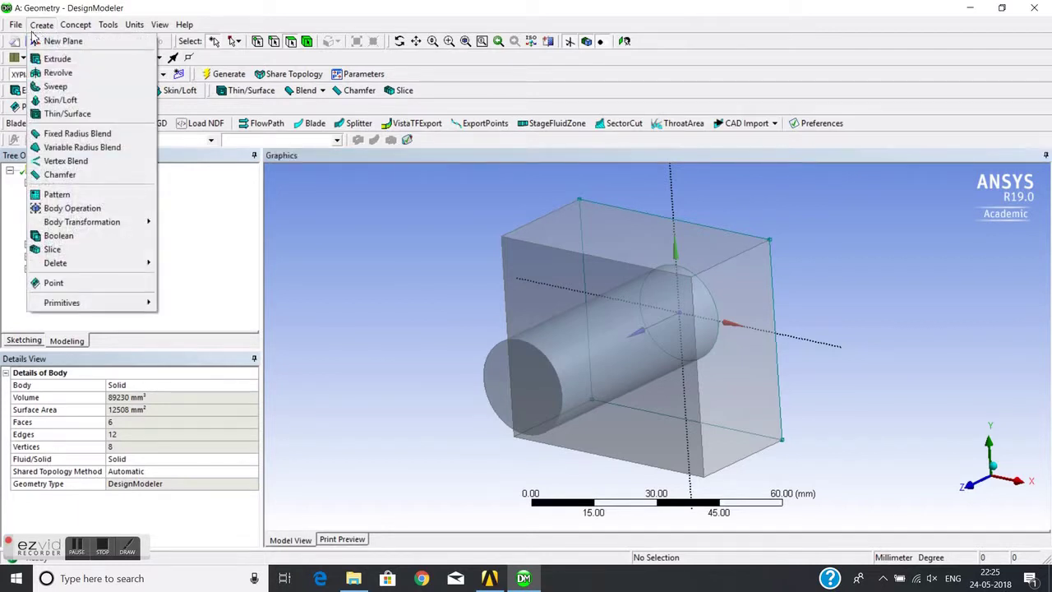
click(57, 238)
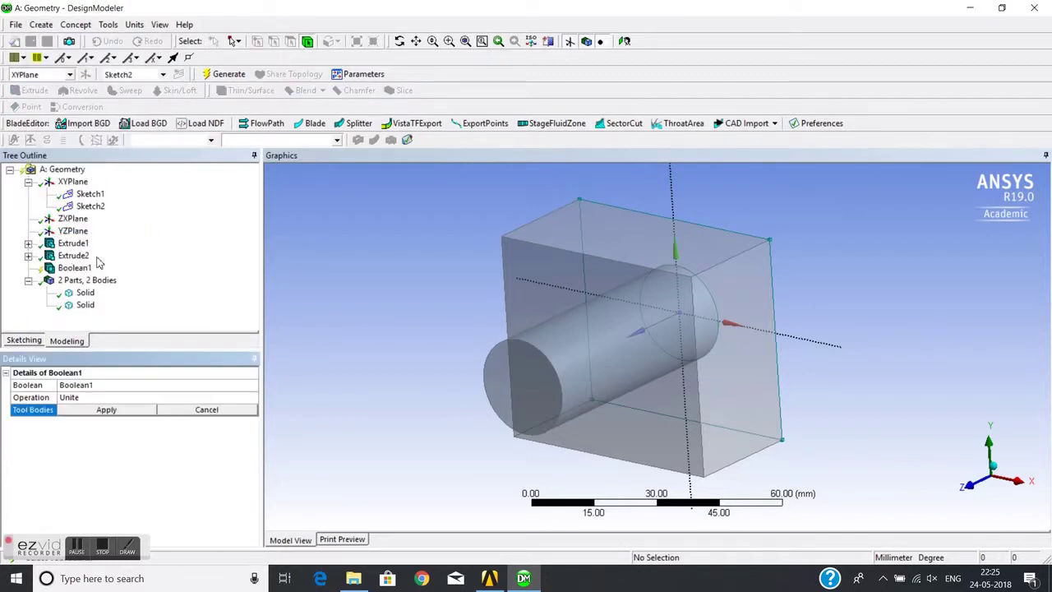
click(87, 398)
click(253, 408)
click(241, 400)
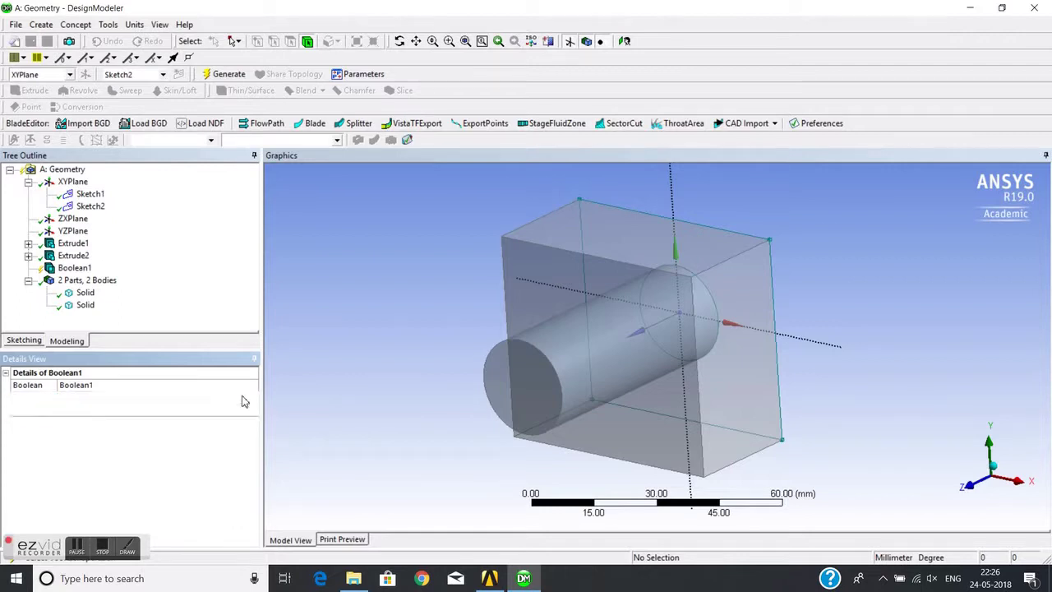
click(252, 397)
click(117, 409)
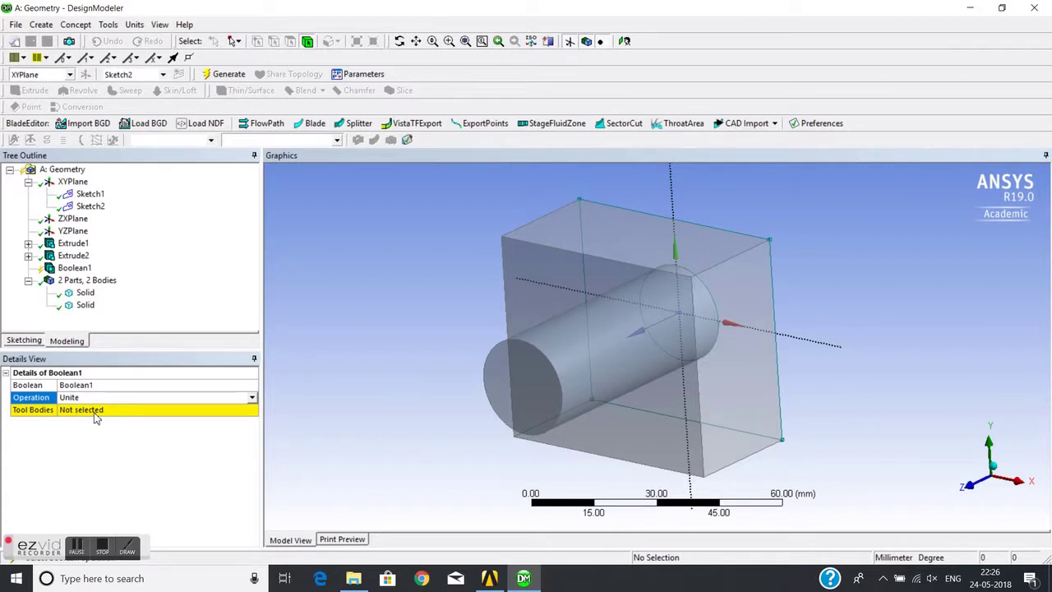
Assign the cylinder and the block as tool bodies, generate the union, and highlight the resulting solid.
click(94, 411)
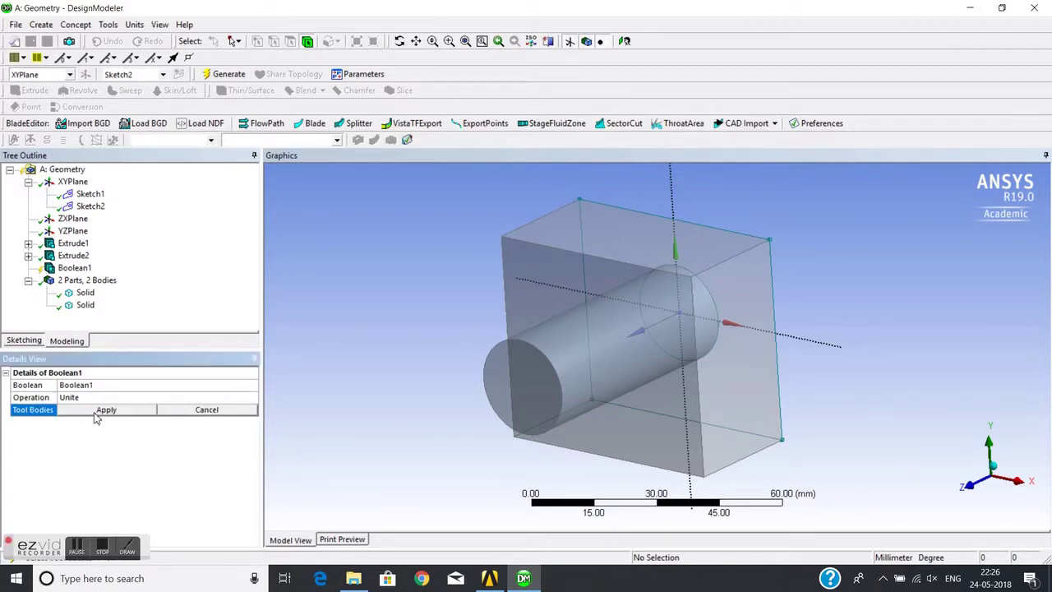
click(559, 375)
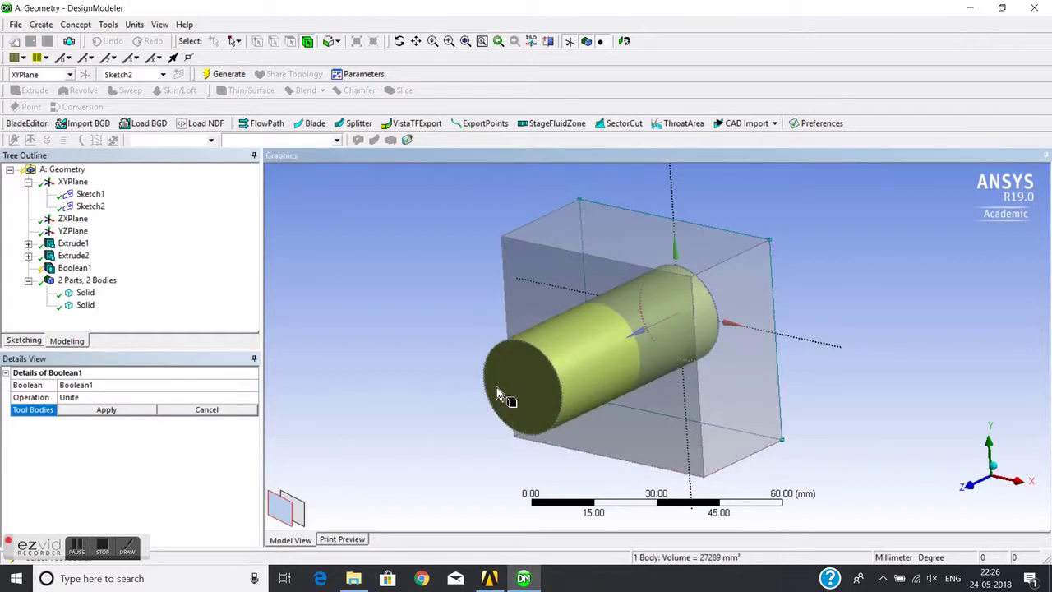
ctrl+click(564, 281)
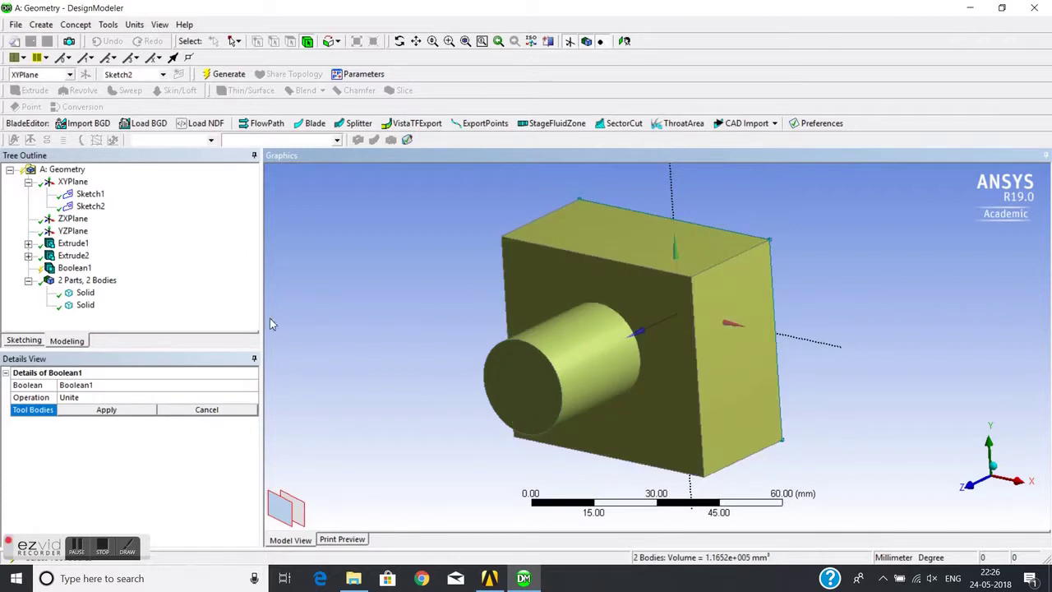
click(100, 413)
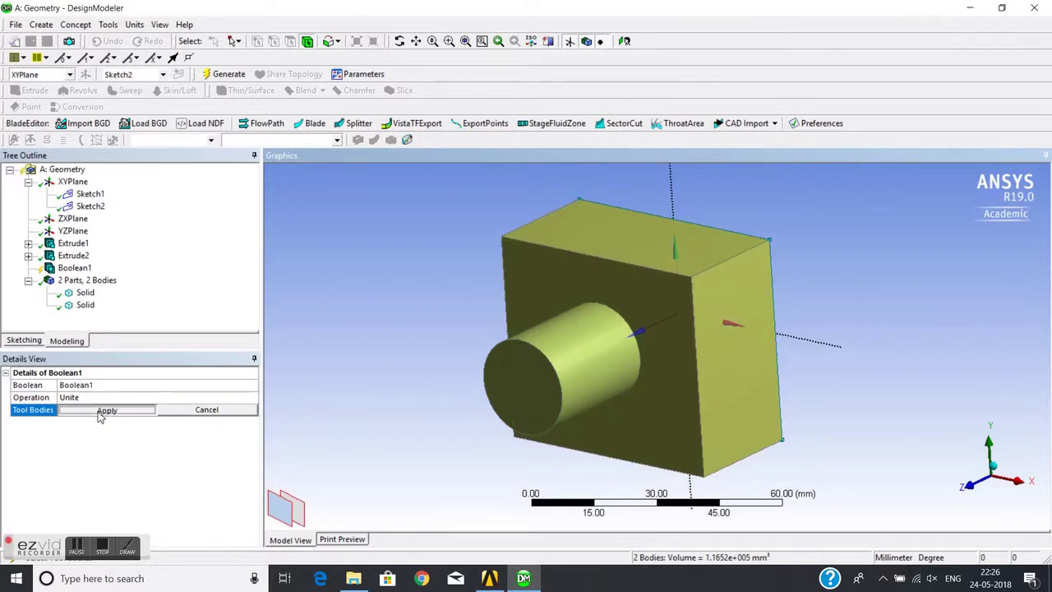
click(222, 77)
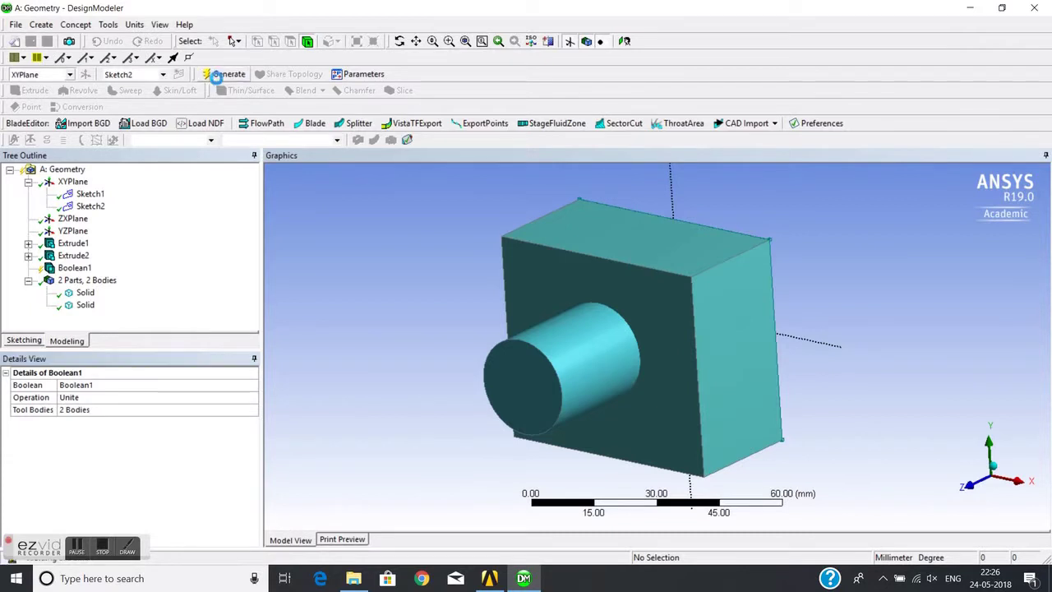
click(82, 294)
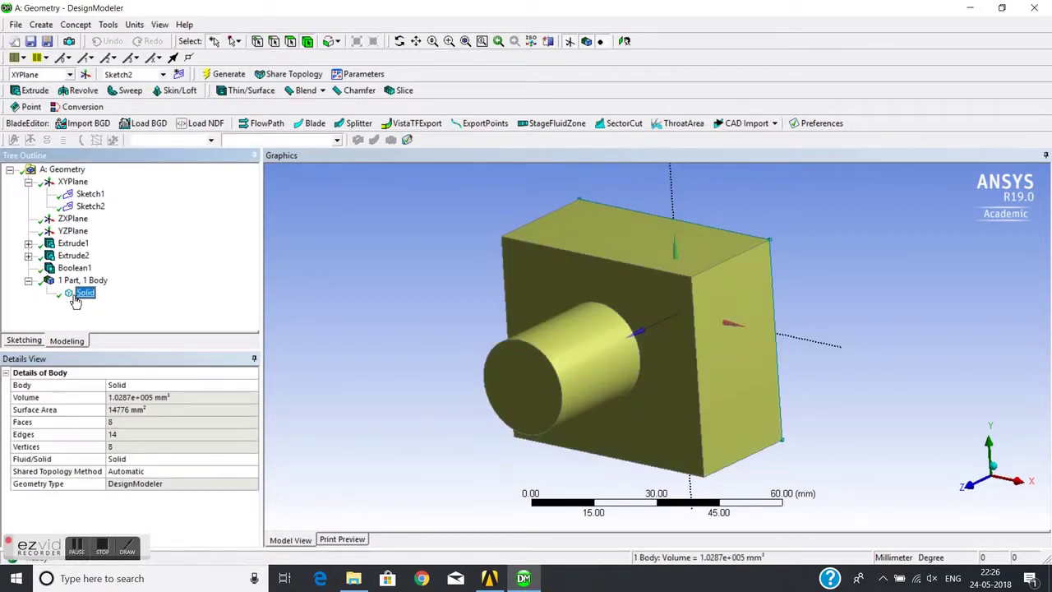
Reopen the Boolean feature's selections for editing and change its operation to Subtract.
click(72, 271)
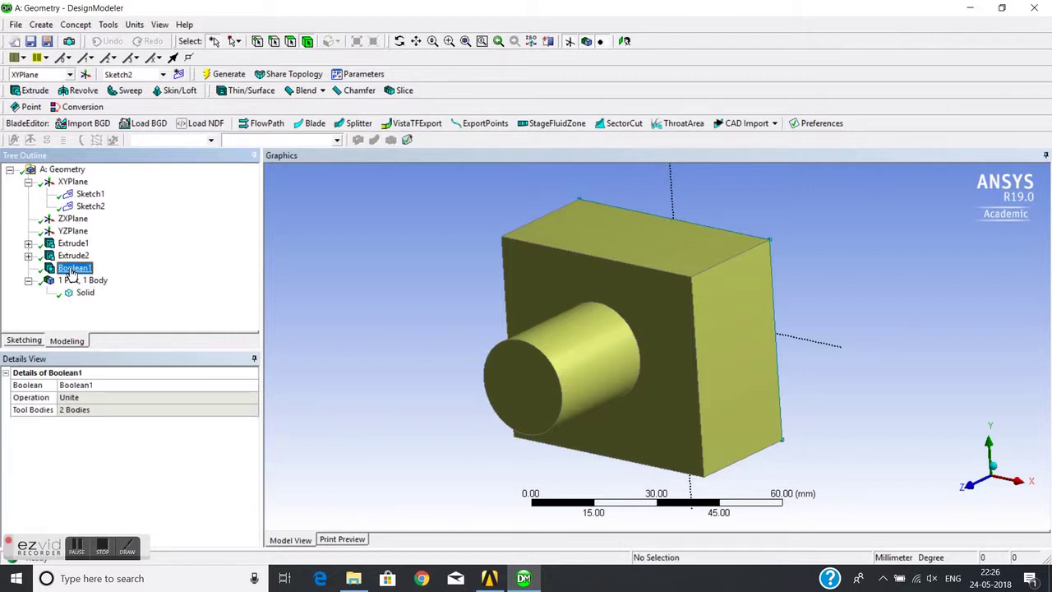
right_click(73, 274)
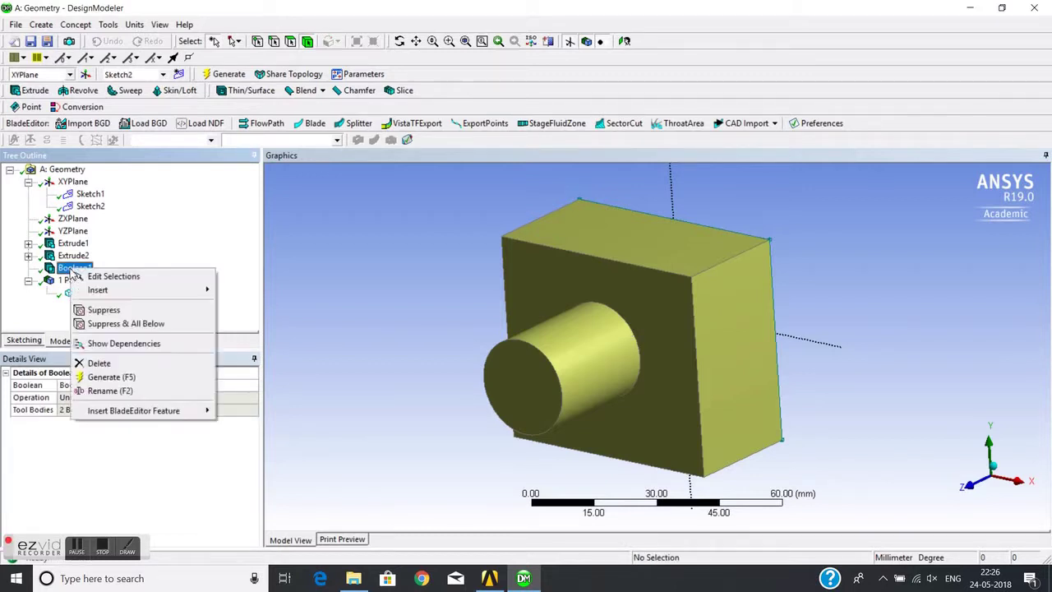
click(104, 280)
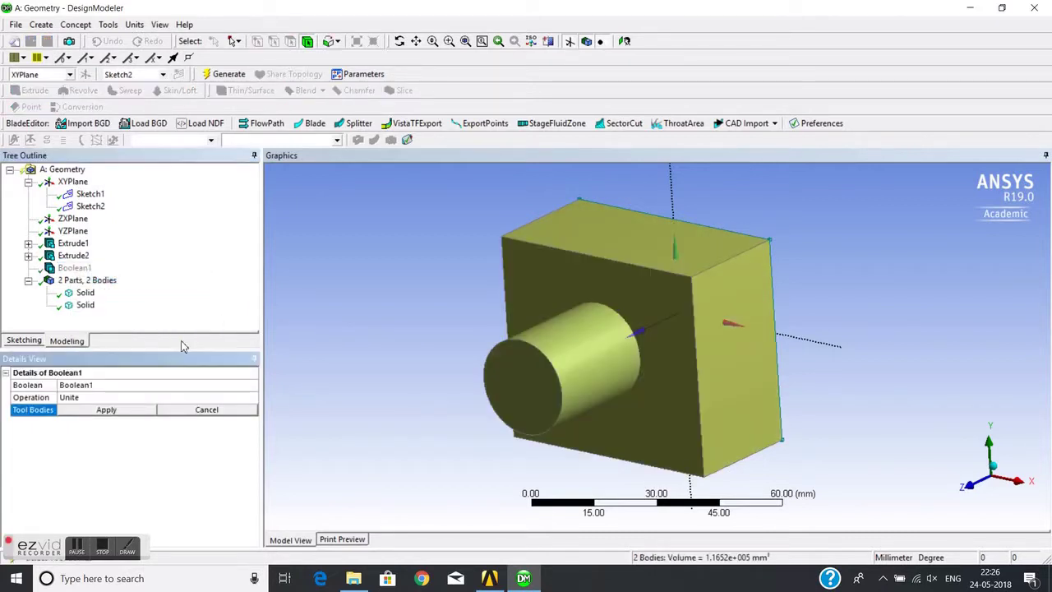
click(124, 409)
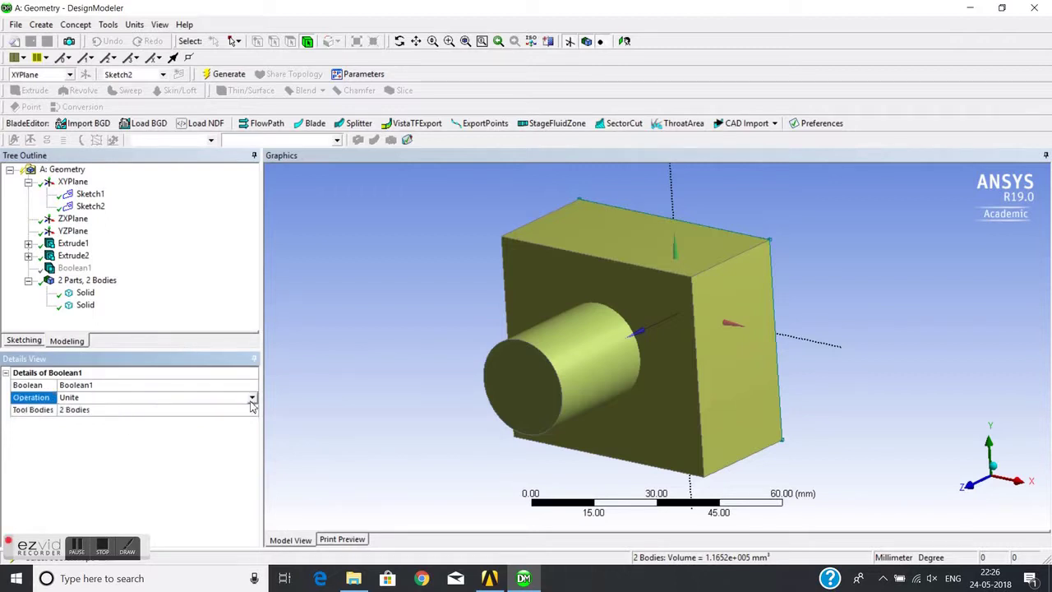
click(252, 399)
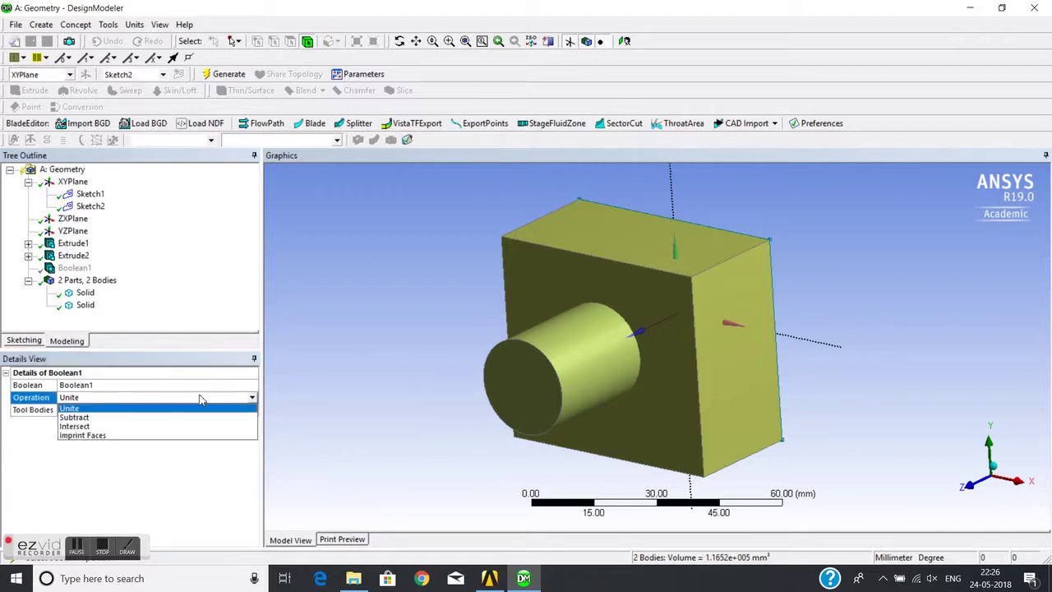
click(90, 418)
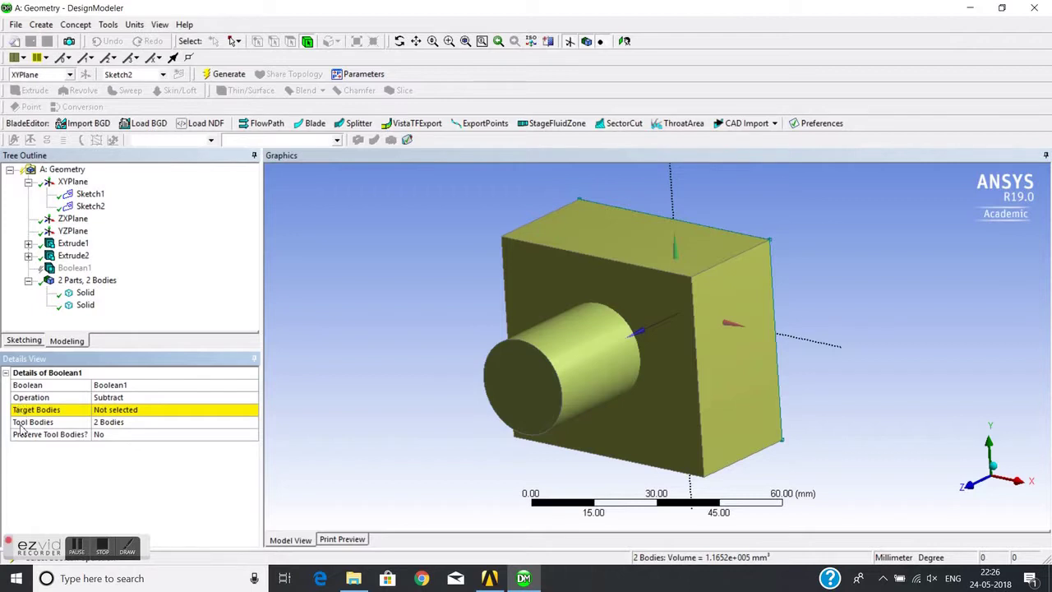
Set the block as target body and the cylinder as tool body, and generate the subtraction.
click(119, 412)
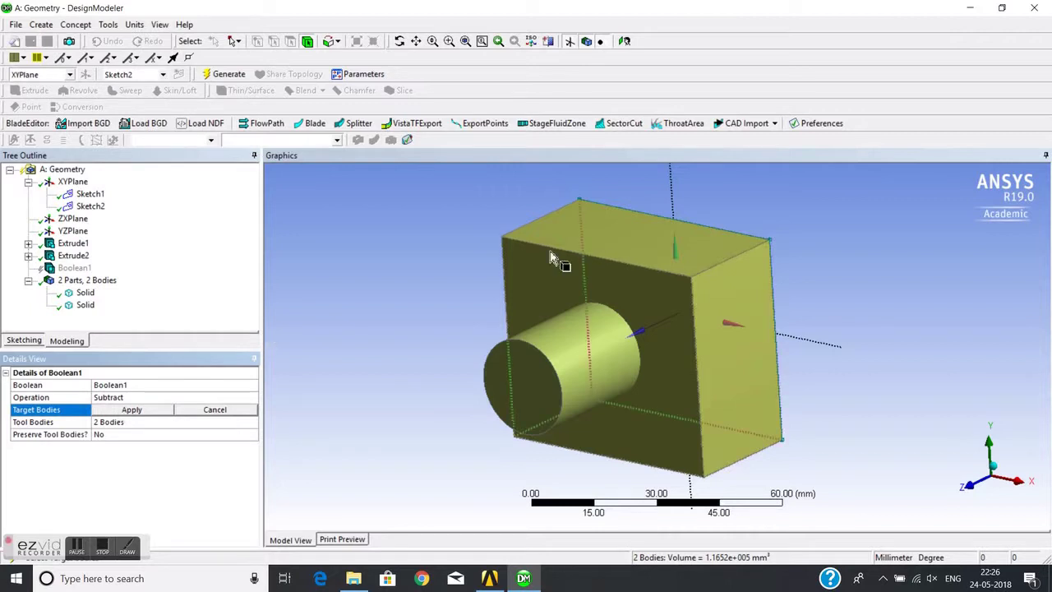
click(576, 255)
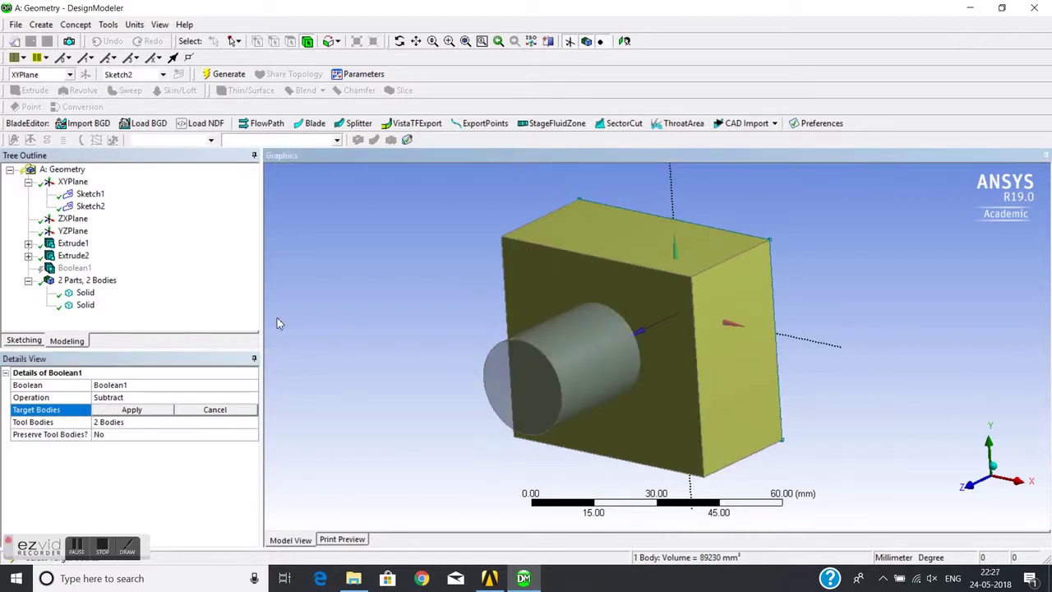
click(132, 411)
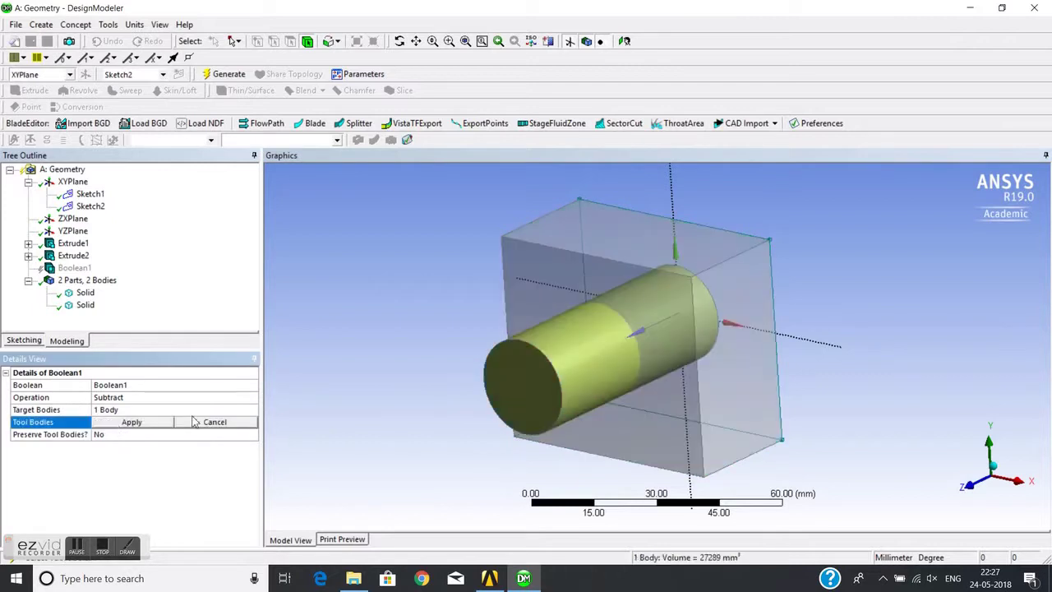
click(580, 355)
click(151, 424)
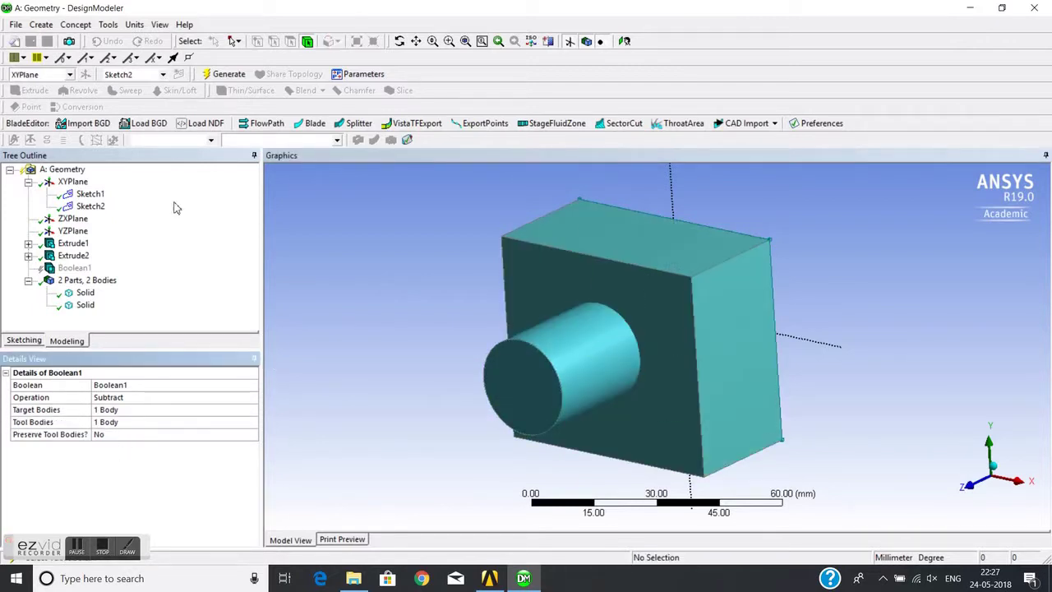
click(217, 74)
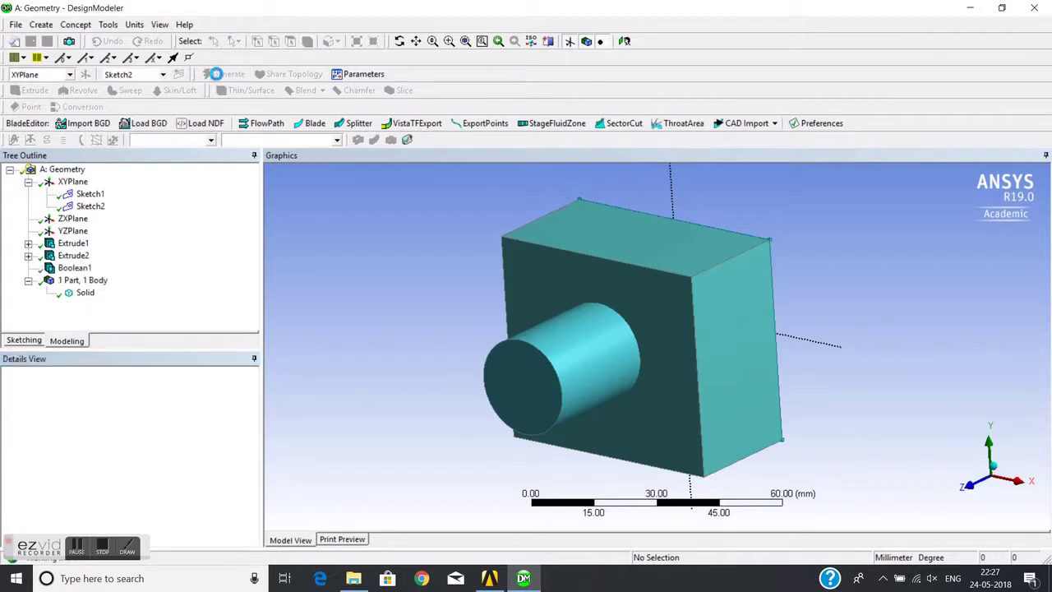
Set the Boolean subtraction to preserve its tool bodies and regenerate the model.
middle_drag(416, 392, 564, 277)
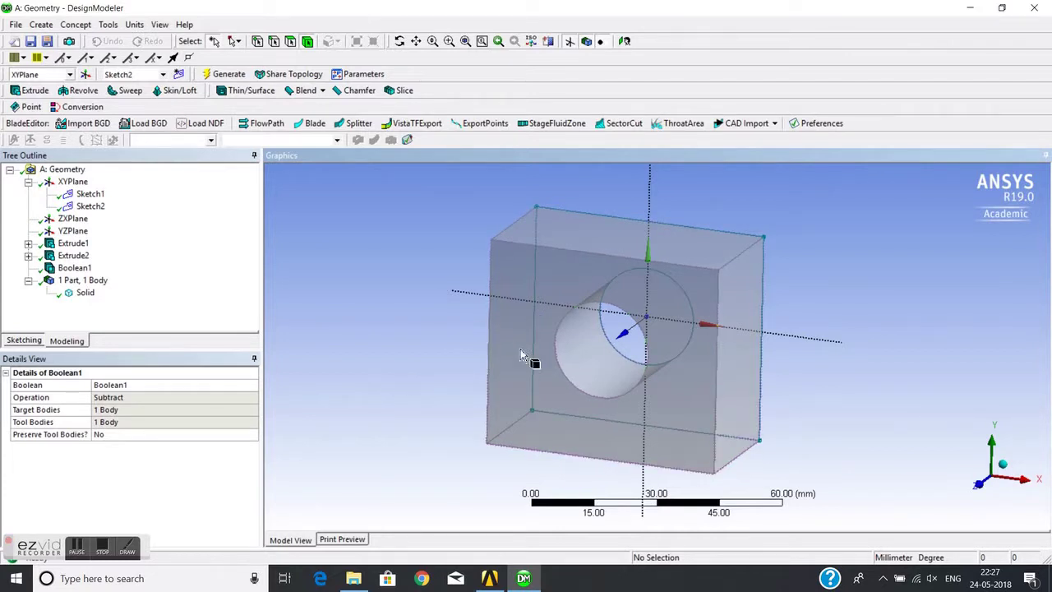
middle_drag(411, 379, 575, 342)
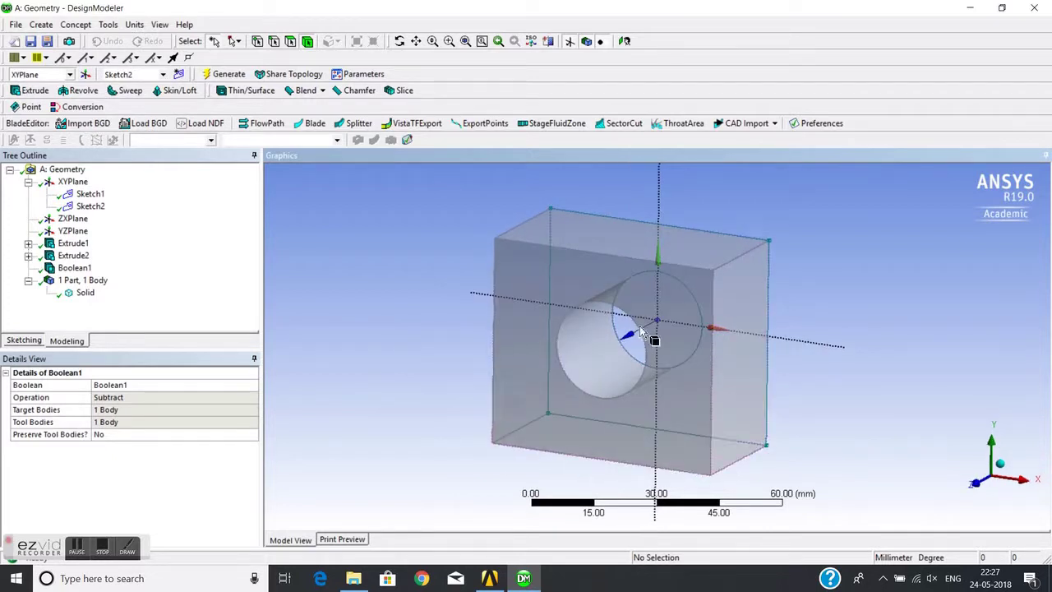
middle_drag(517, 359, 489, 359)
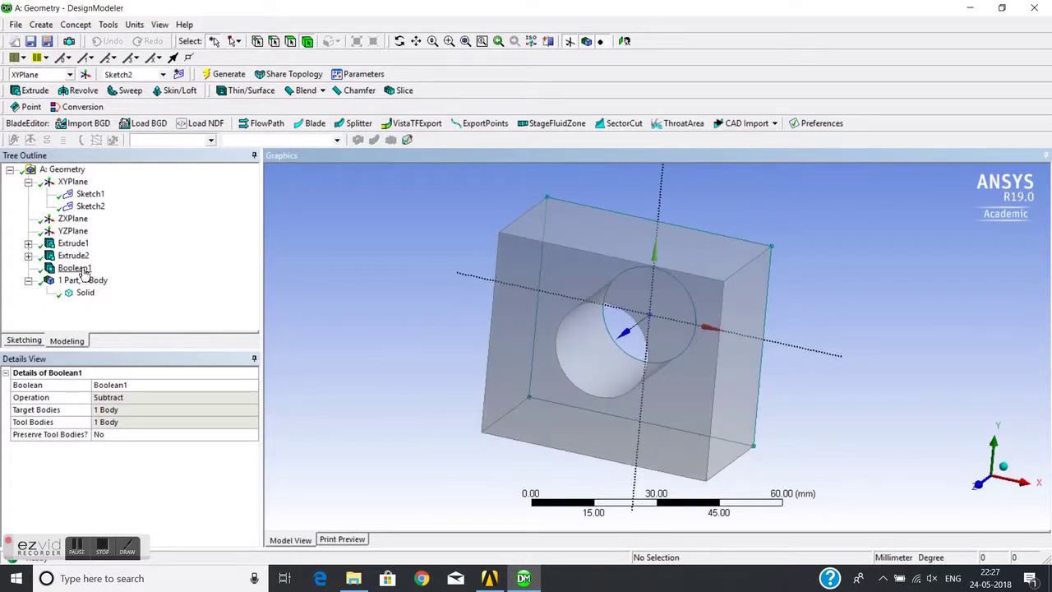
click(108, 436)
click(252, 434)
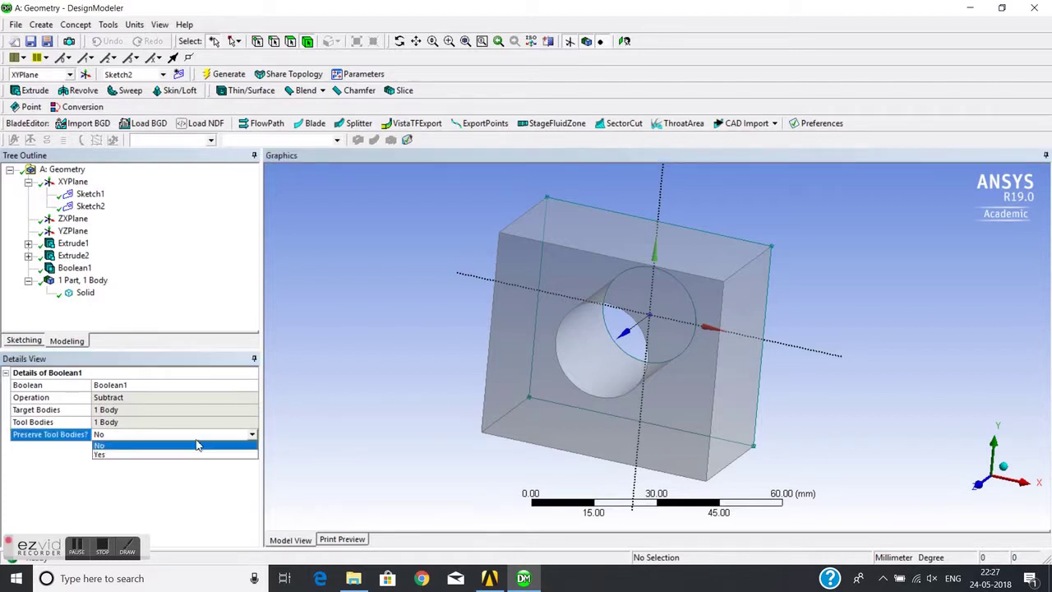
click(128, 454)
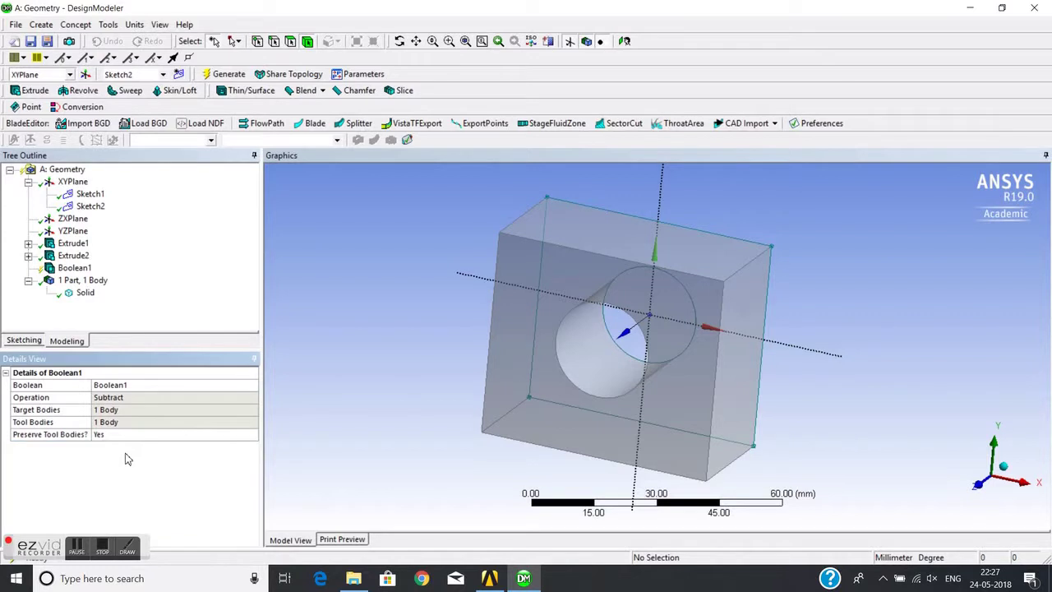
click(223, 74)
middle_drag(536, 365, 555, 342)
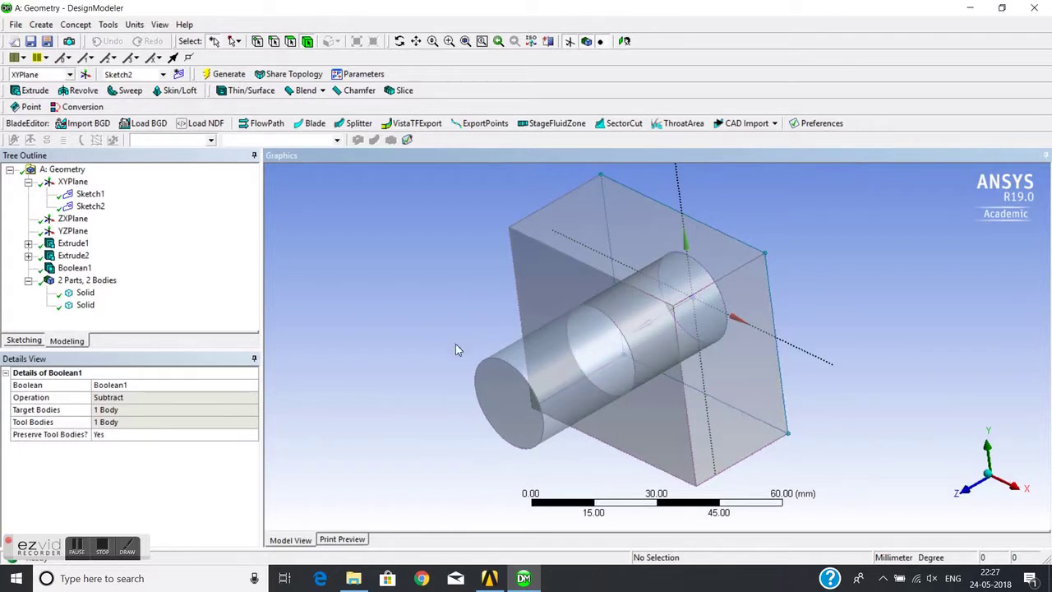
Hide the preserved cylinder body to inspect the hole in the block, and show all bodies again.
click(600, 367)
middle_drag(600, 368, 559, 356)
right_click(559, 356)
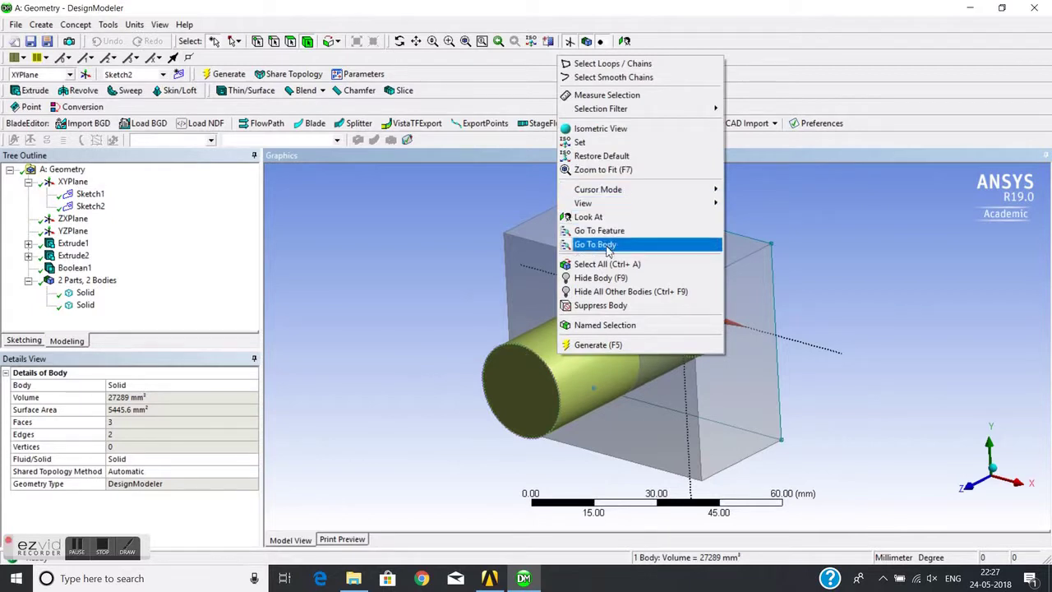
click(604, 280)
middle_drag(604, 280, 456, 338)
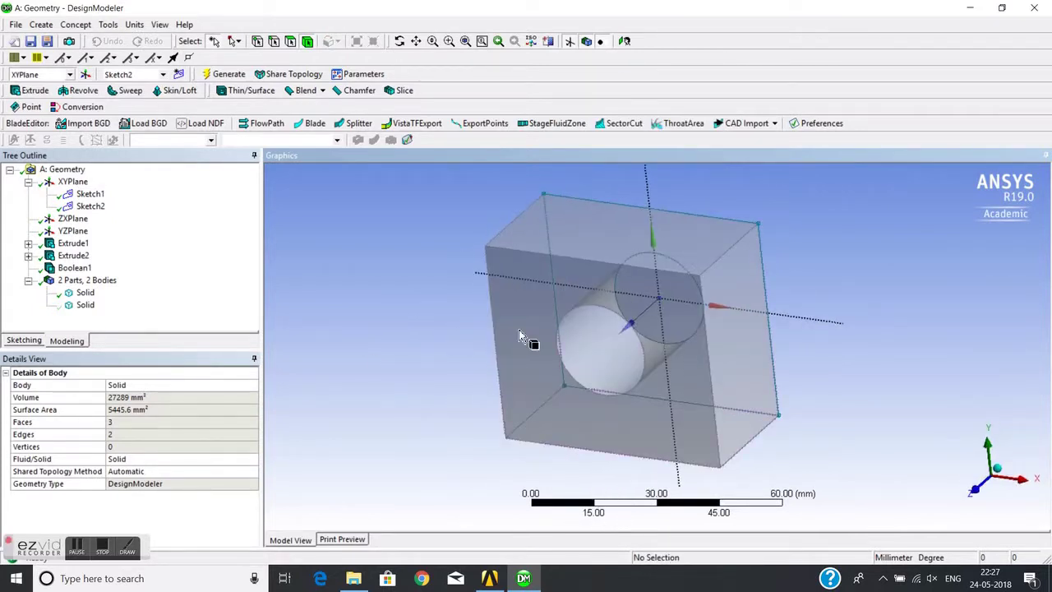
right_click(381, 288)
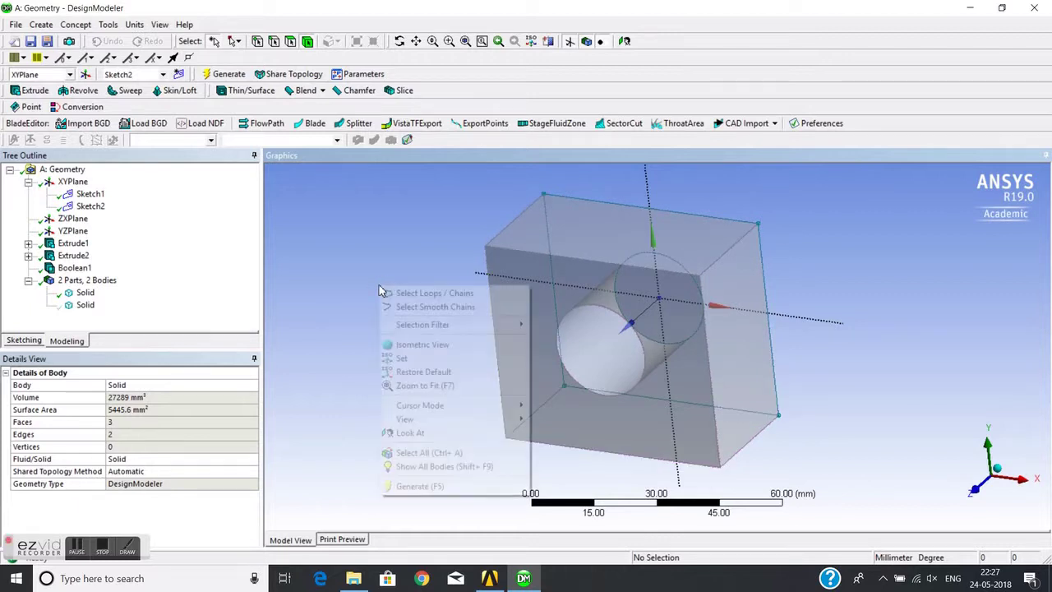
click(452, 466)
middle_drag(420, 326, 346, 309)
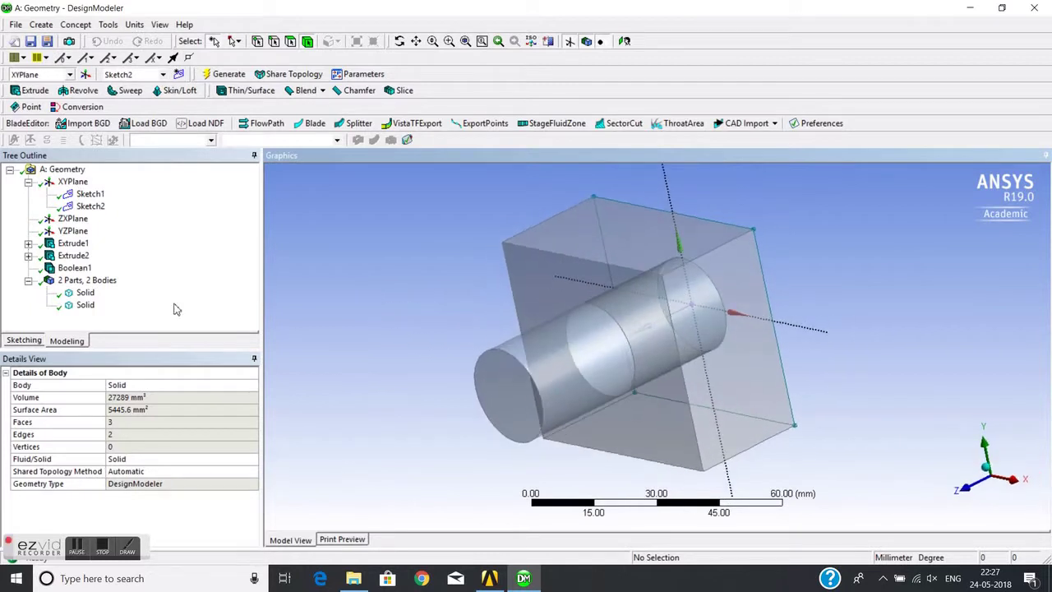
Reopen the Boolean feature's selections for editing and change its operation to Intersect.
click(74, 268)
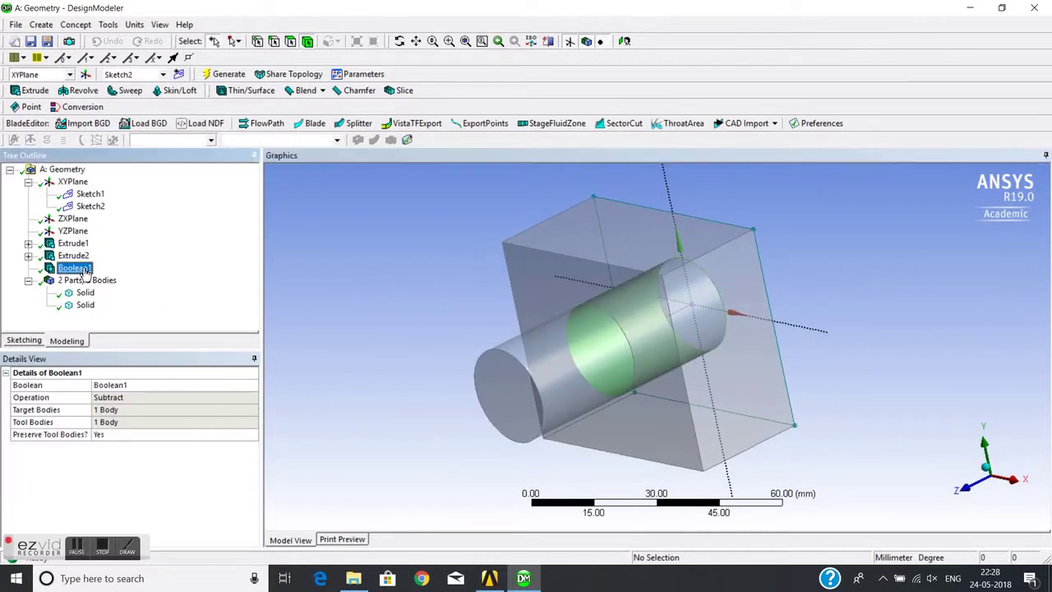
click(146, 398)
right_click(74, 270)
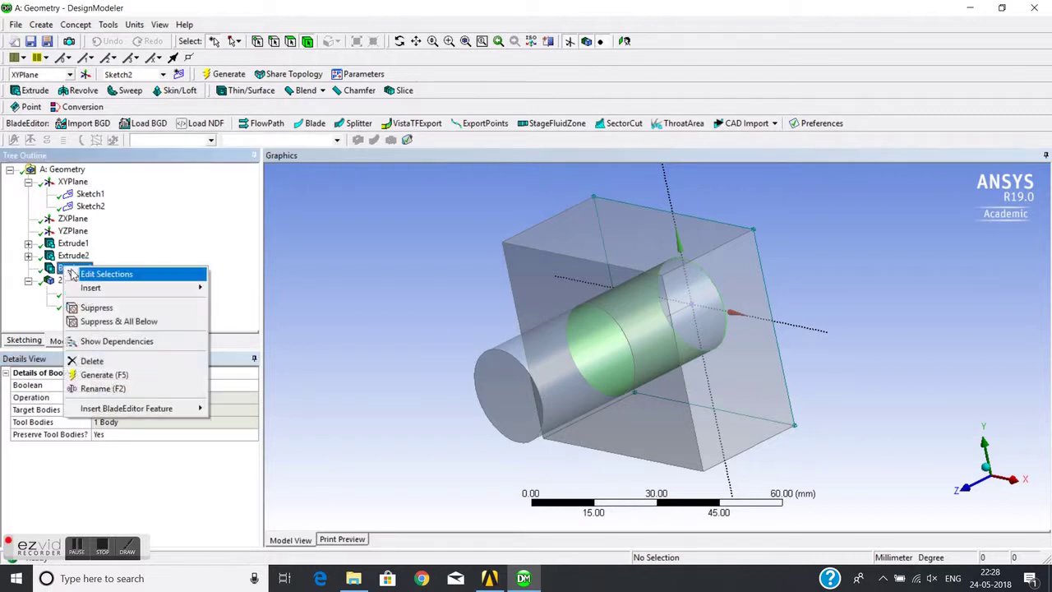
click(99, 280)
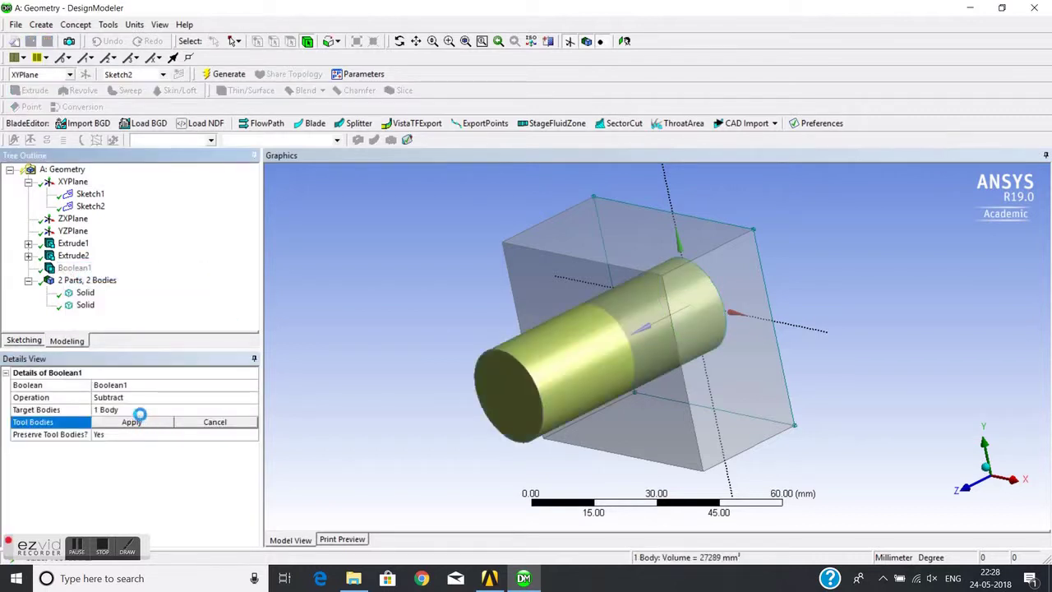
click(145, 398)
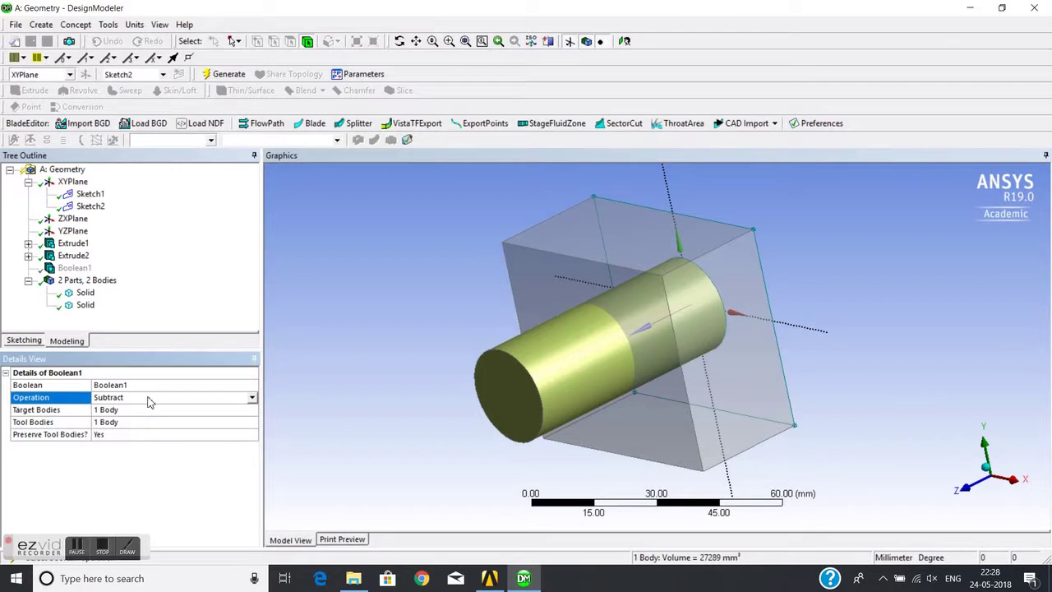
click(252, 398)
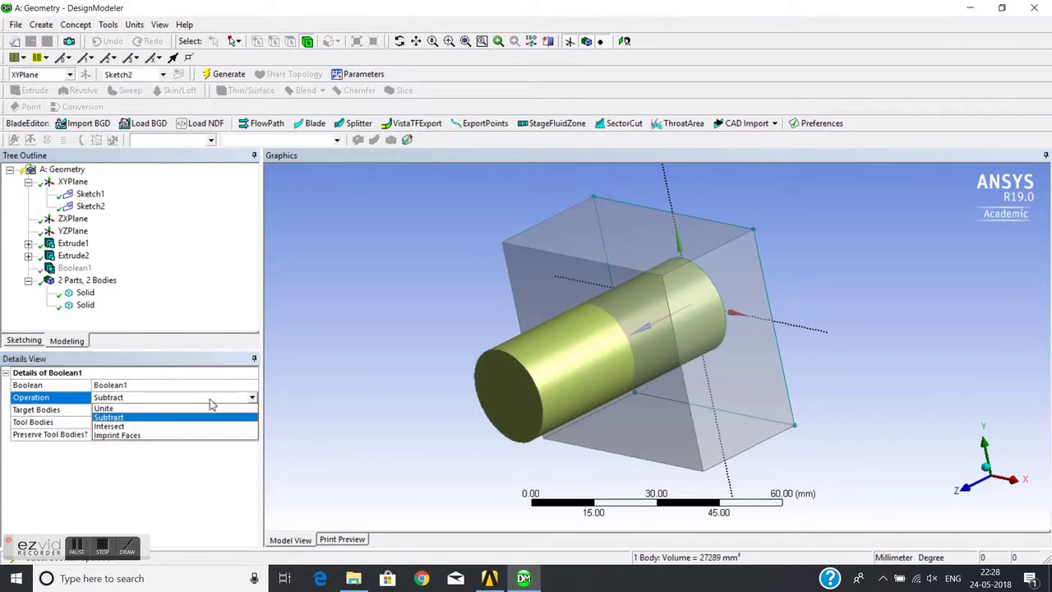
click(126, 426)
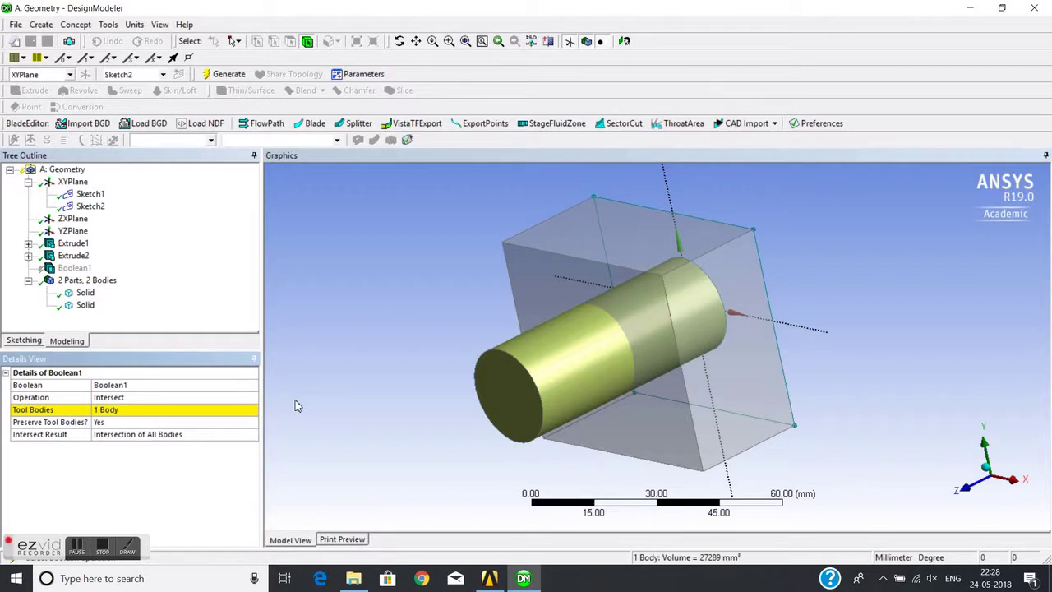
Assign both the cylinder and the block as tool bodies of the intersection.
click(134, 411)
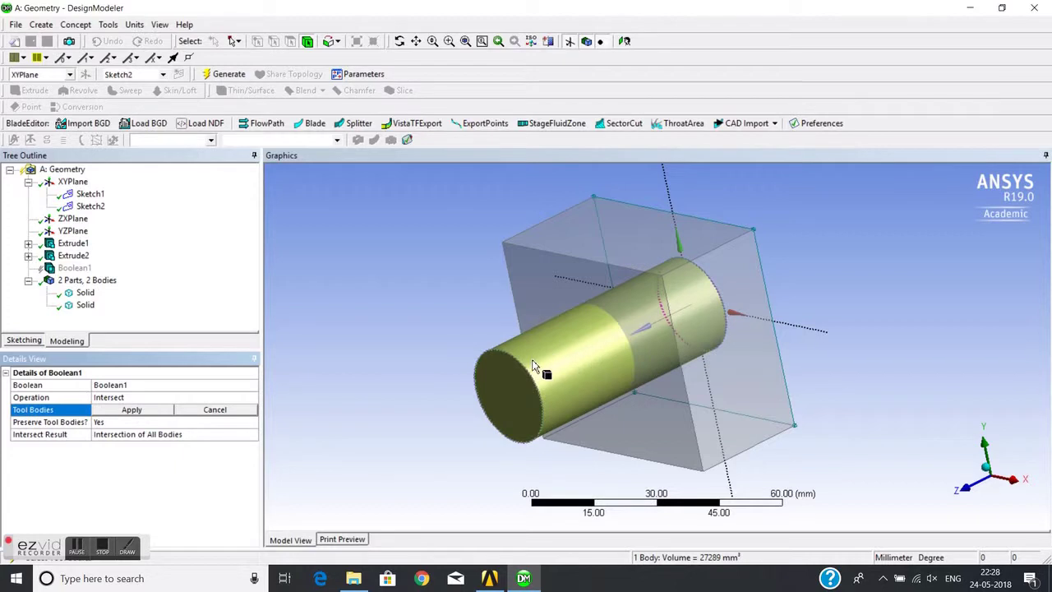
ctrl+click(606, 287)
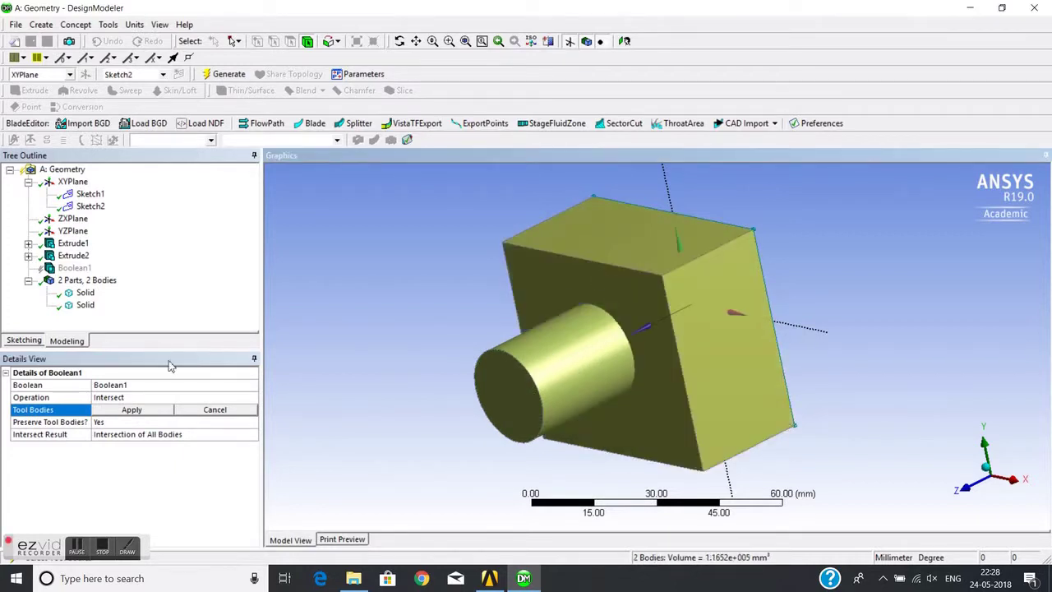
click(150, 410)
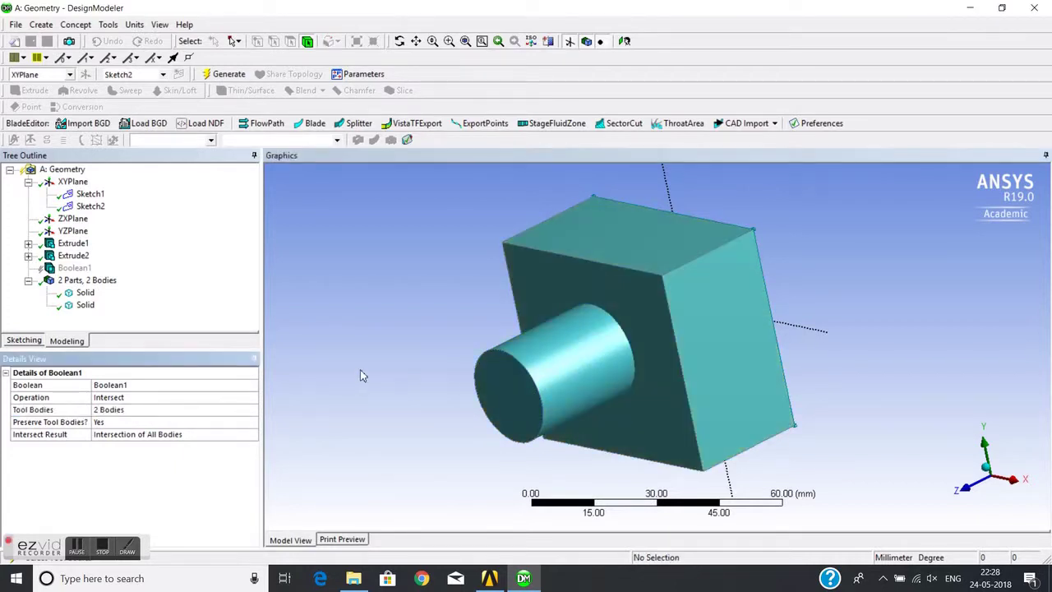
Set Preserve Tool Bodies to No for the intersection and generate it.
click(224, 422)
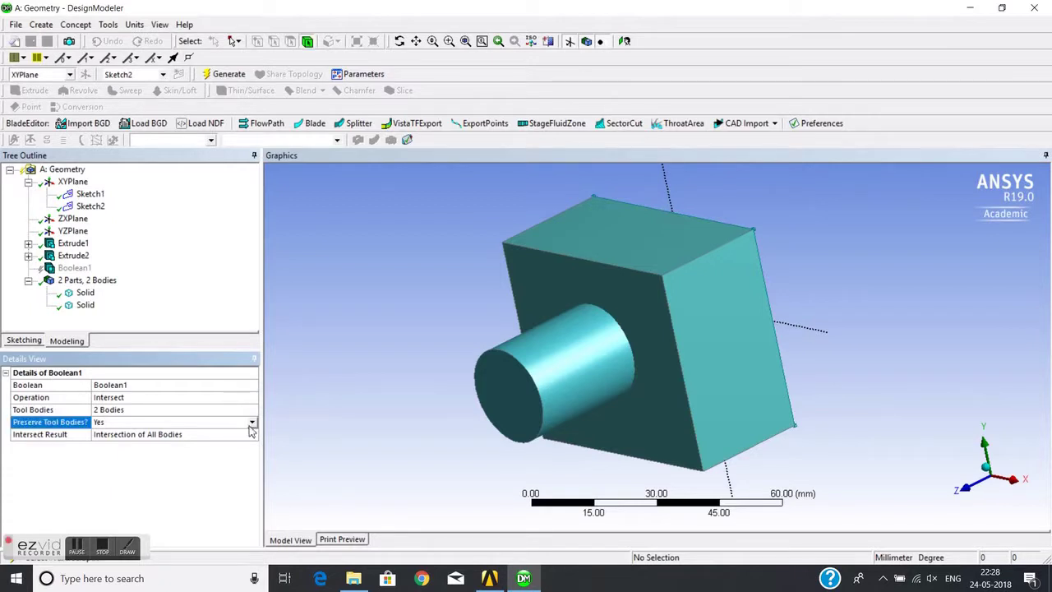
click(252, 422)
click(327, 388)
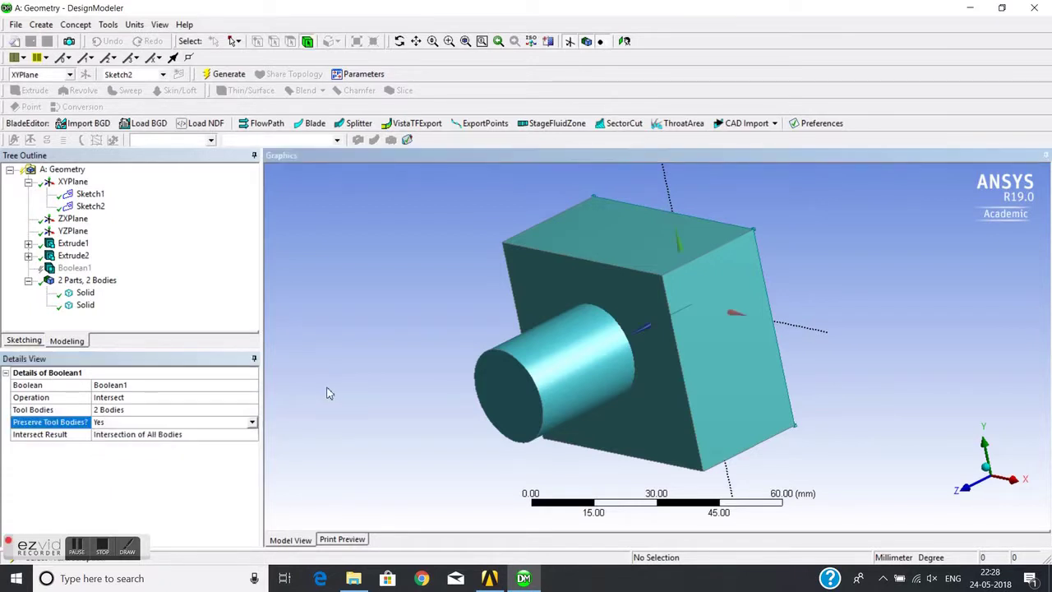
click(253, 422)
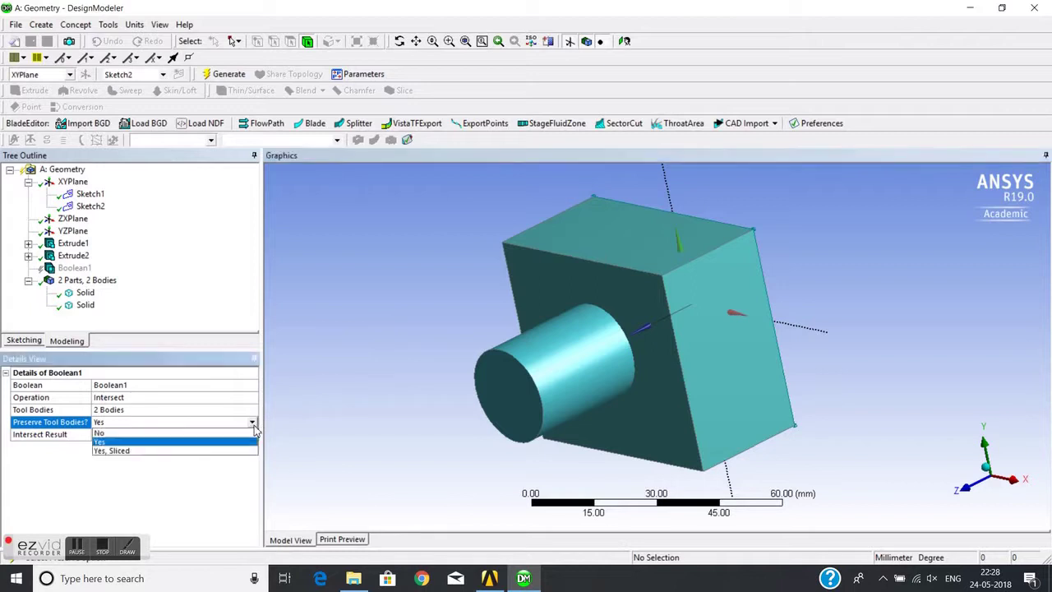
click(112, 435)
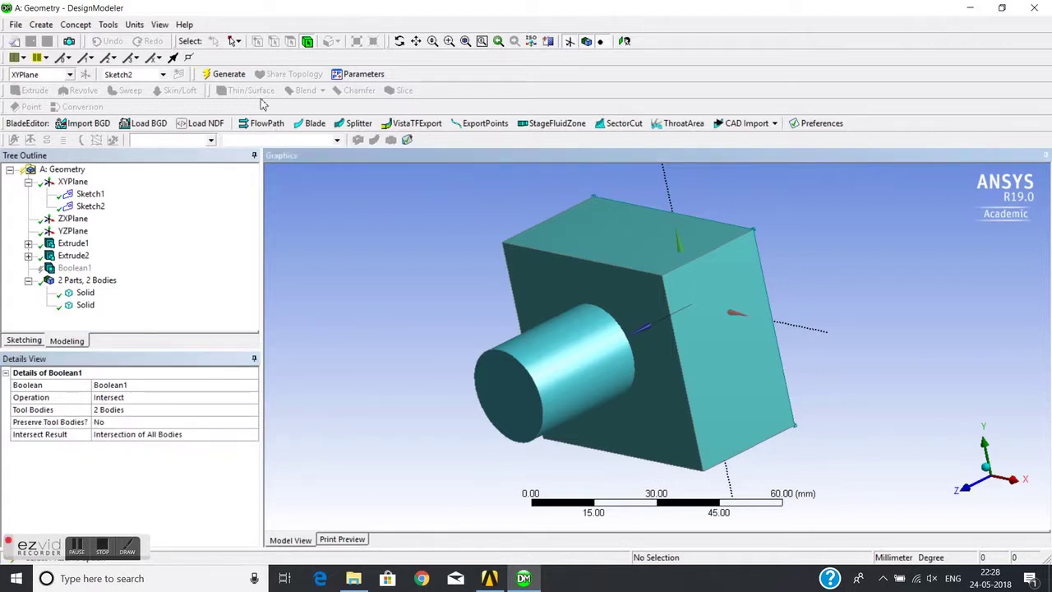
click(222, 76)
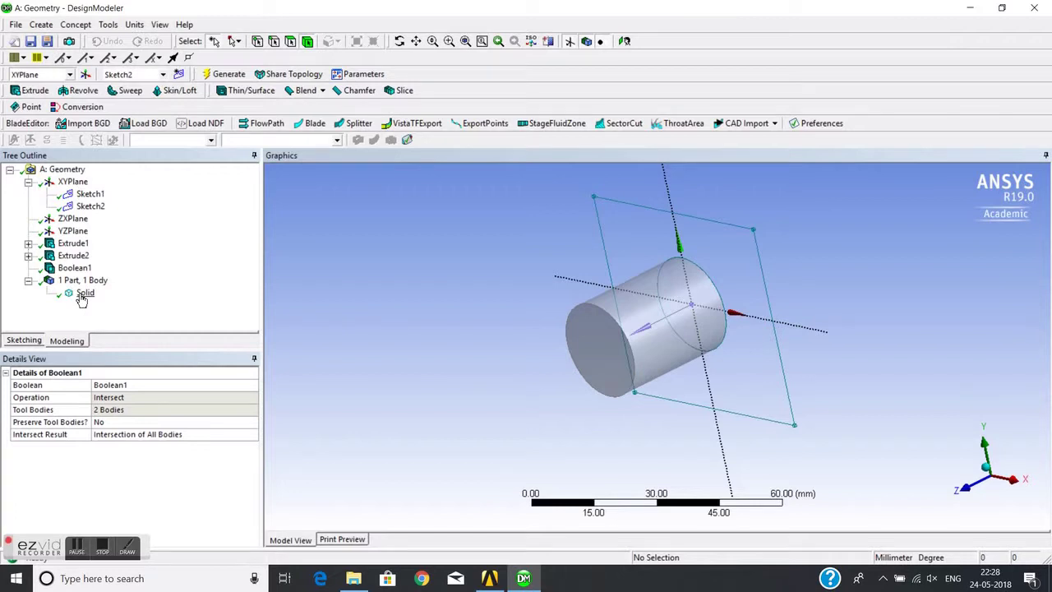
Set Preserve Tool Bodies to Yes for the intersection and regenerate the model.
click(72, 270)
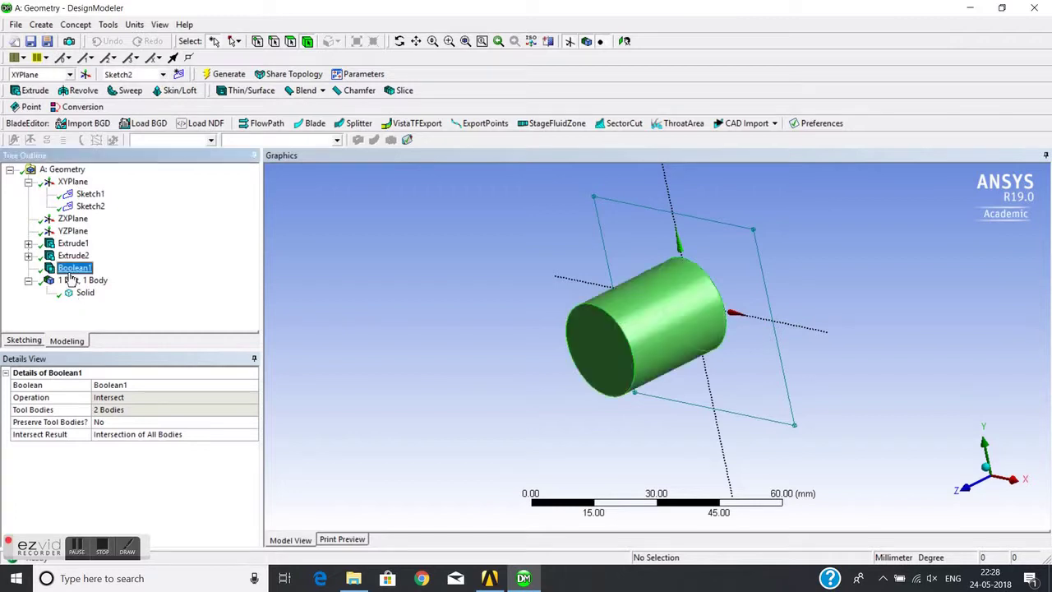
click(198, 422)
click(253, 423)
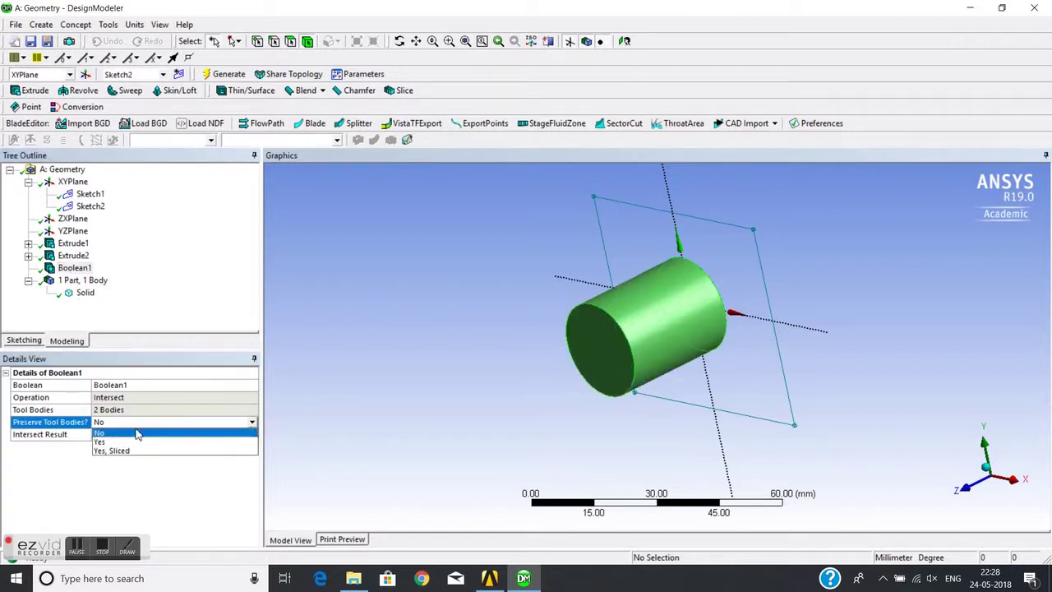
click(111, 444)
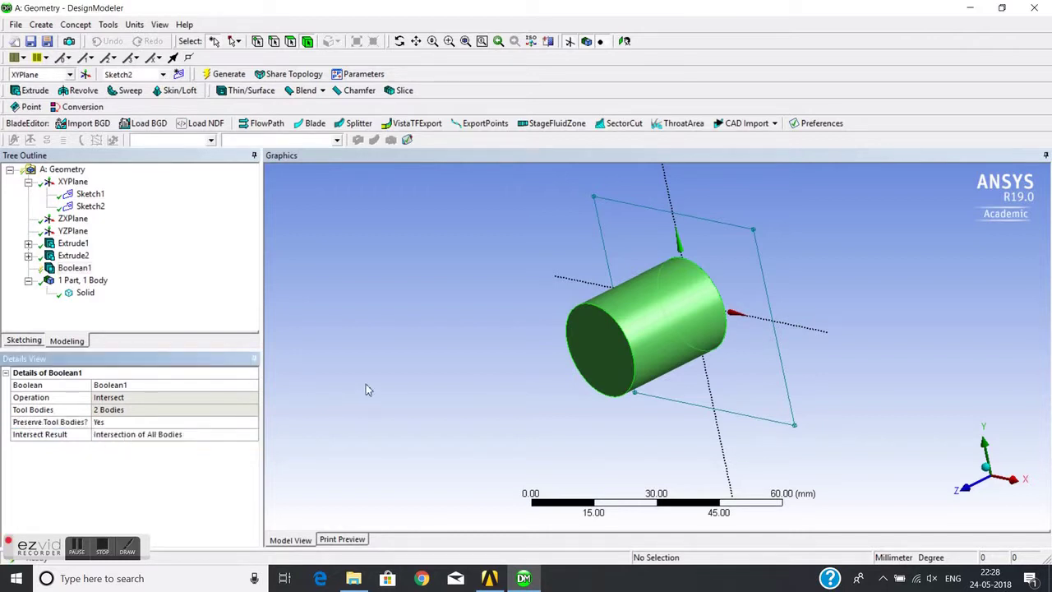
click(224, 76)
middle_drag(423, 367, 363, 358)
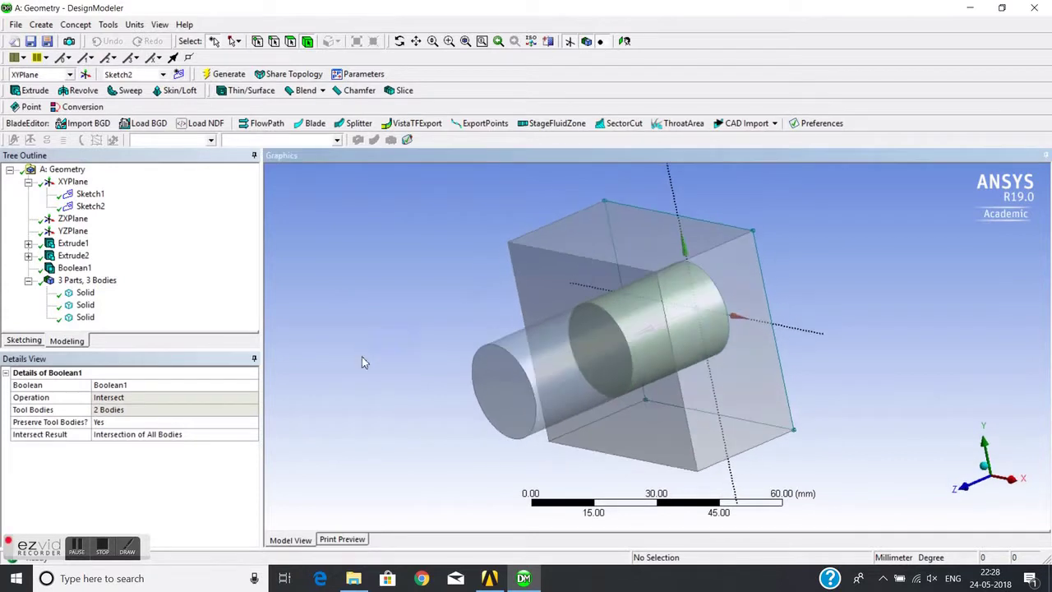
Hide the block and the full-length cylinder to isolate the intersection solid.
click(86, 293)
ctrl+click(86, 305)
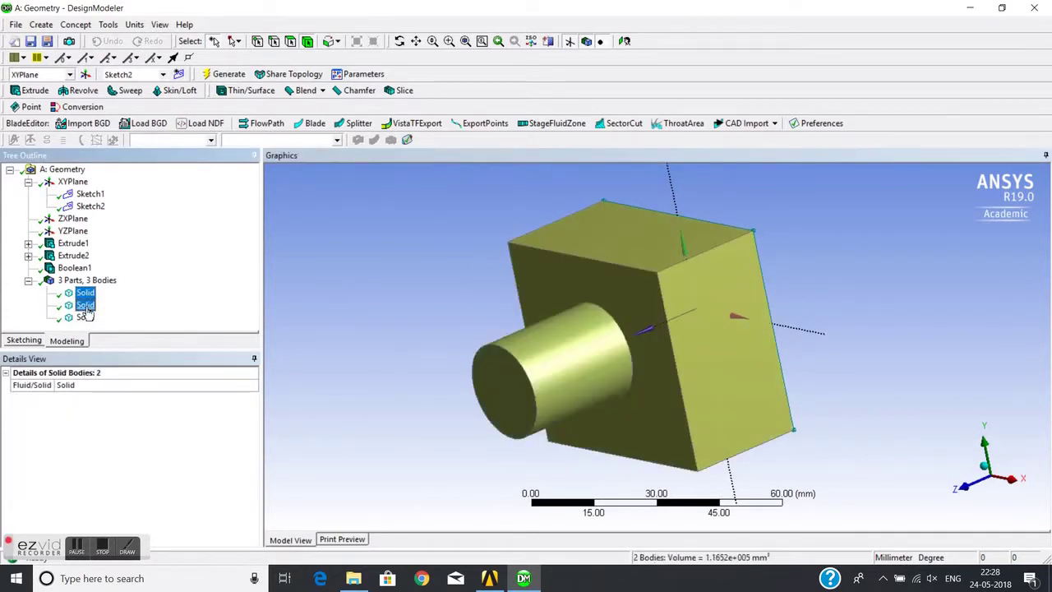
right_click(88, 312)
click(112, 316)
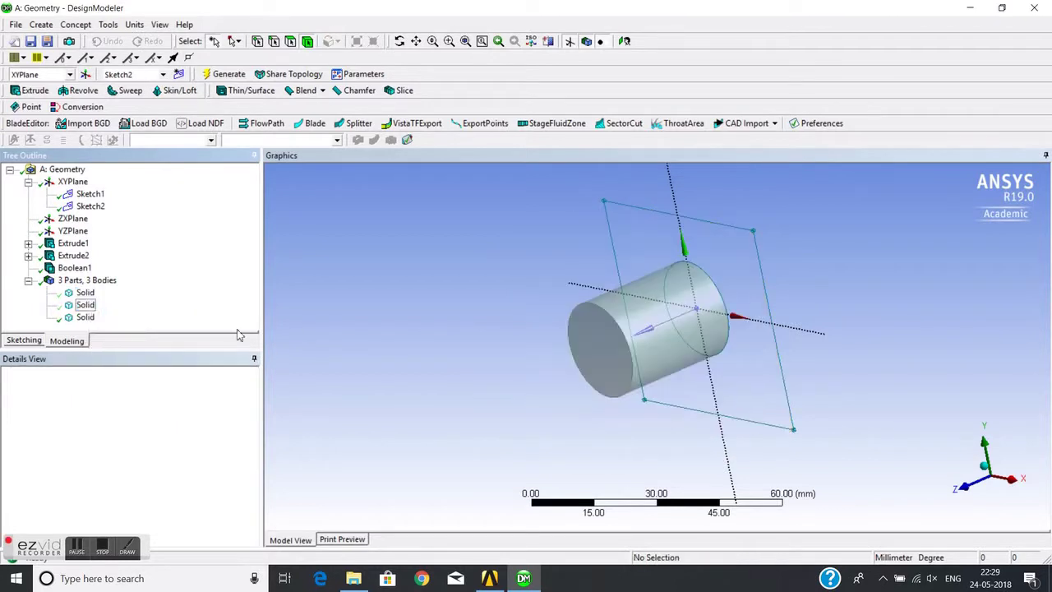
Highlight the intersection solid in the model and hide it.
click(85, 318)
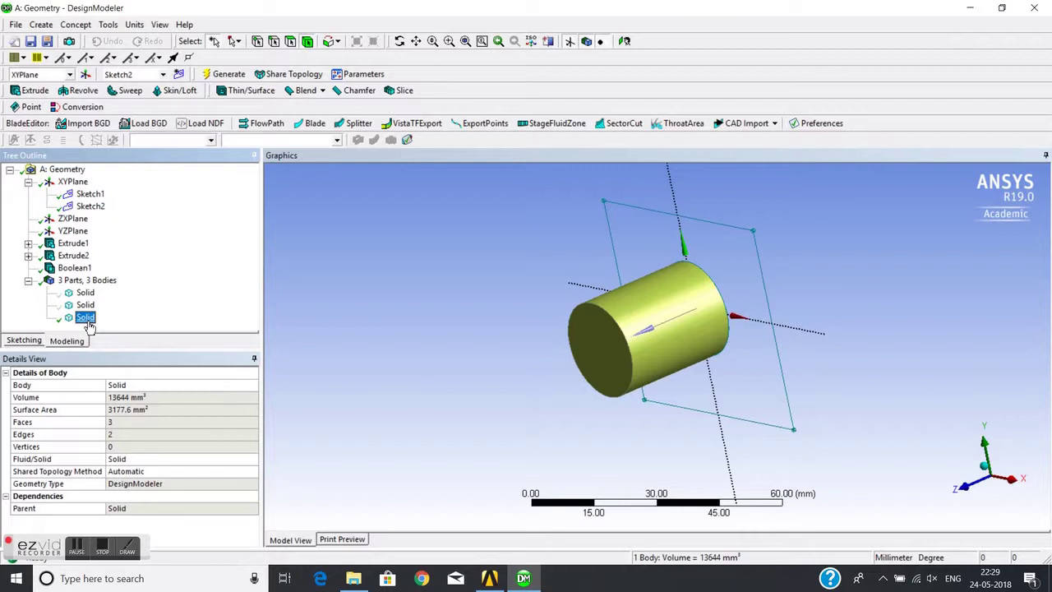
right_click(89, 325)
click(109, 329)
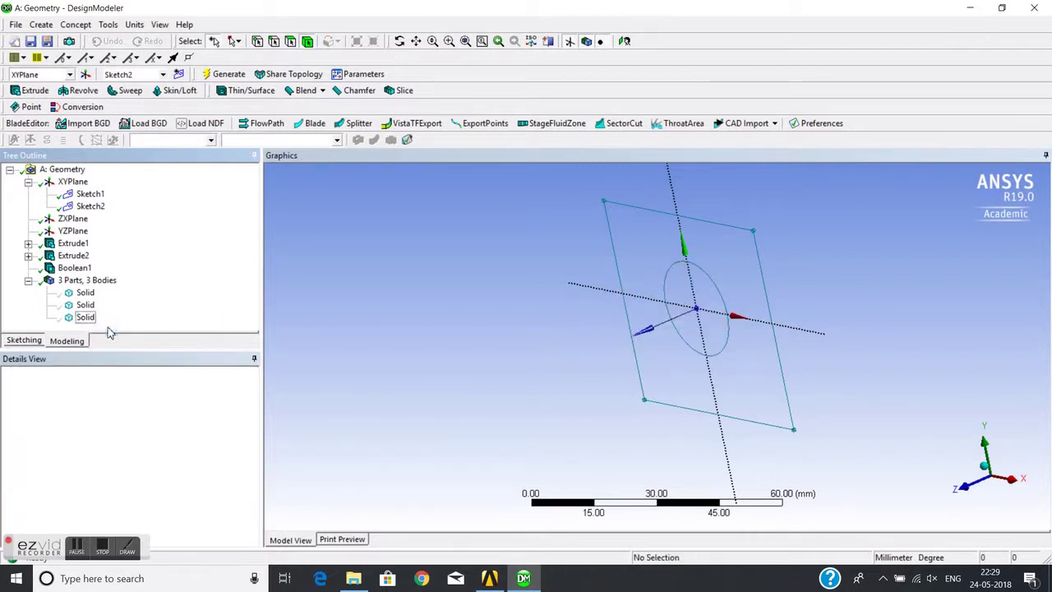
Show the preserved full-length cylinder and the block again, leaving the intersection solid hidden.
click(86, 305)
right_click(88, 306)
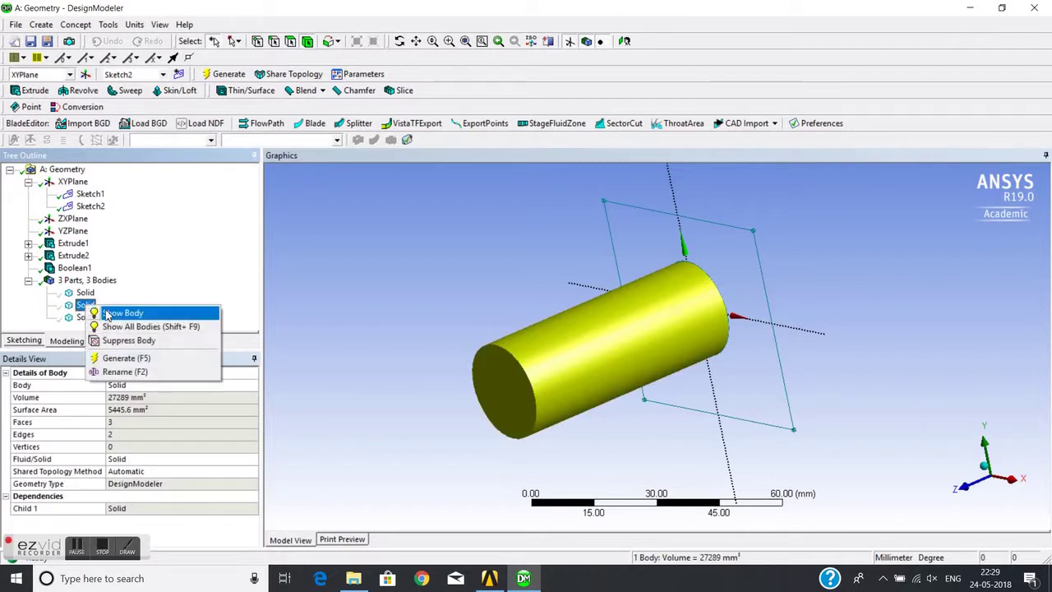
click(115, 313)
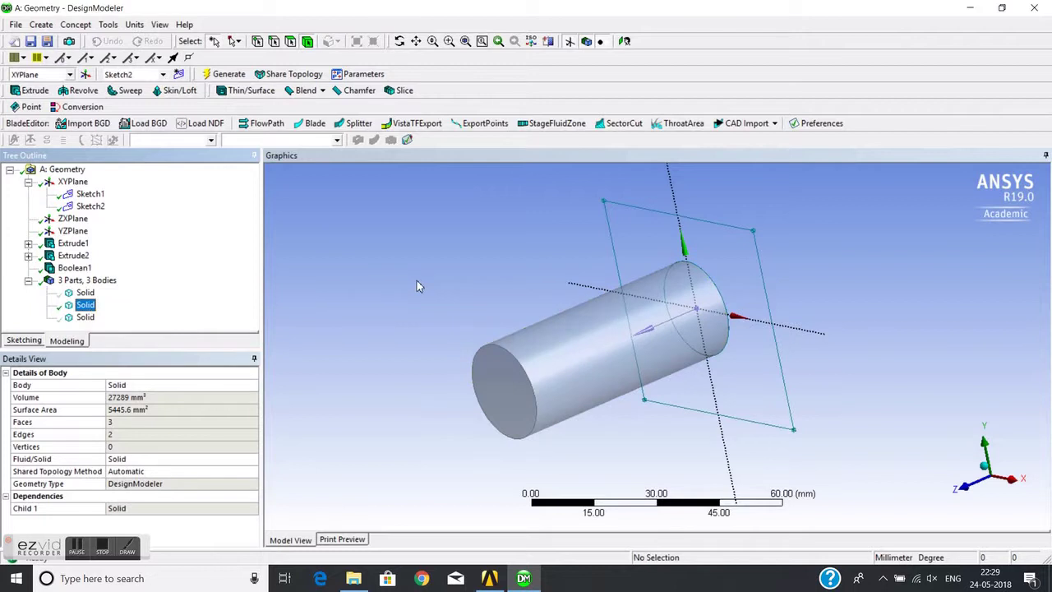
click(83, 293)
right_click(76, 298)
click(100, 316)
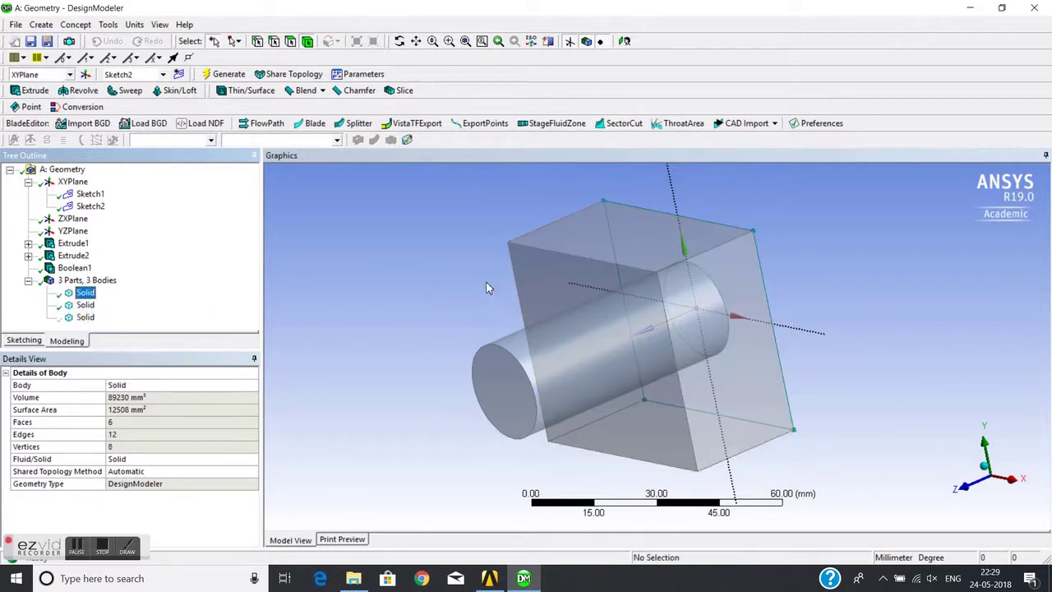
Show the hidden intersection solid again, then set the intersection's Preserve Tool Bodies to Yes, Sliced and regenerate the model.
click(85, 317)
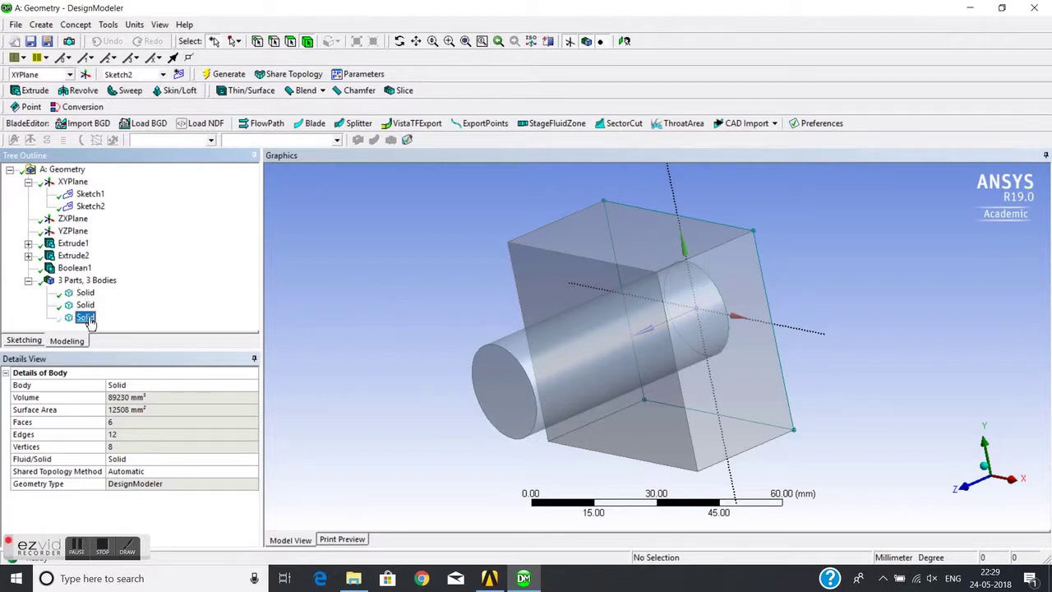
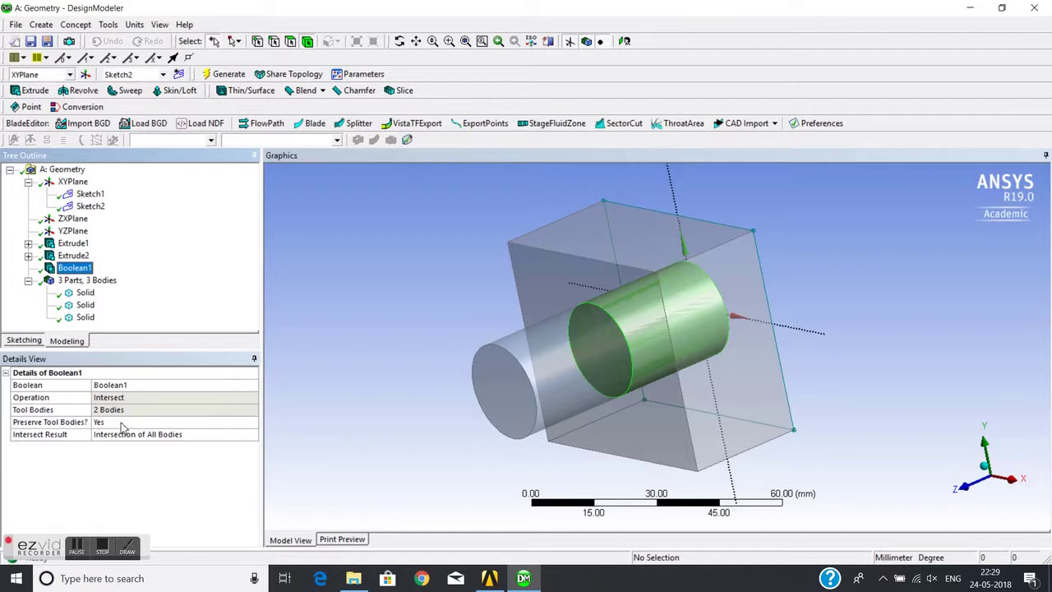
click(74, 271)
right_click(74, 271)
click(72, 433)
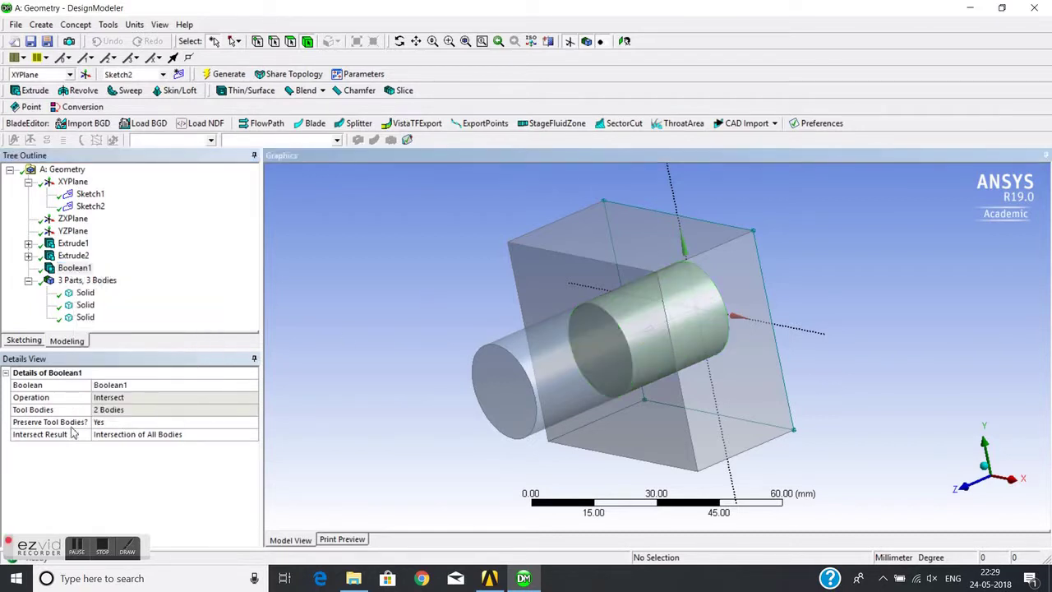
click(121, 424)
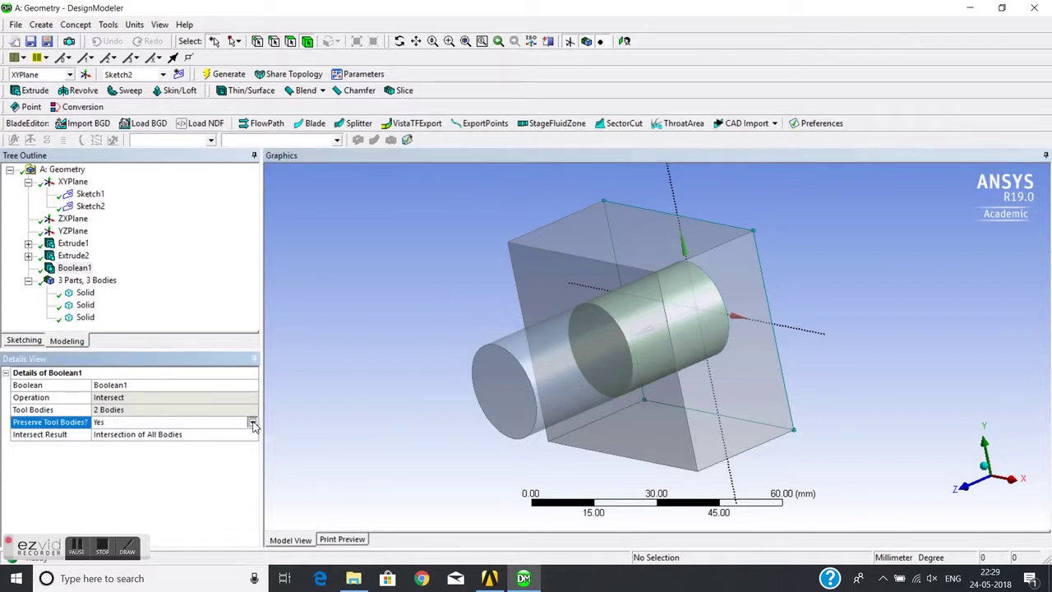
click(252, 422)
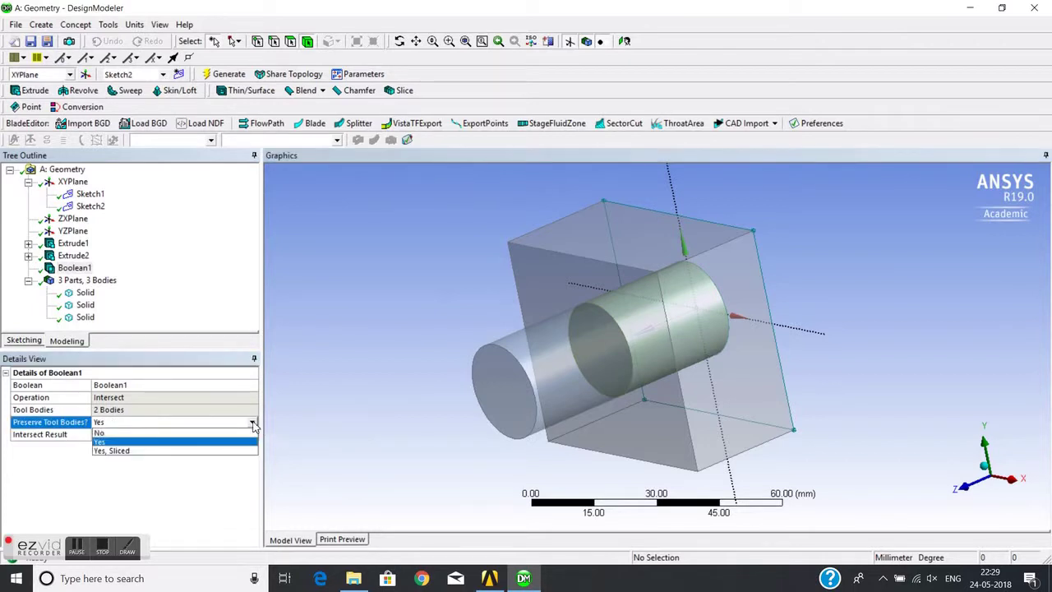
click(128, 452)
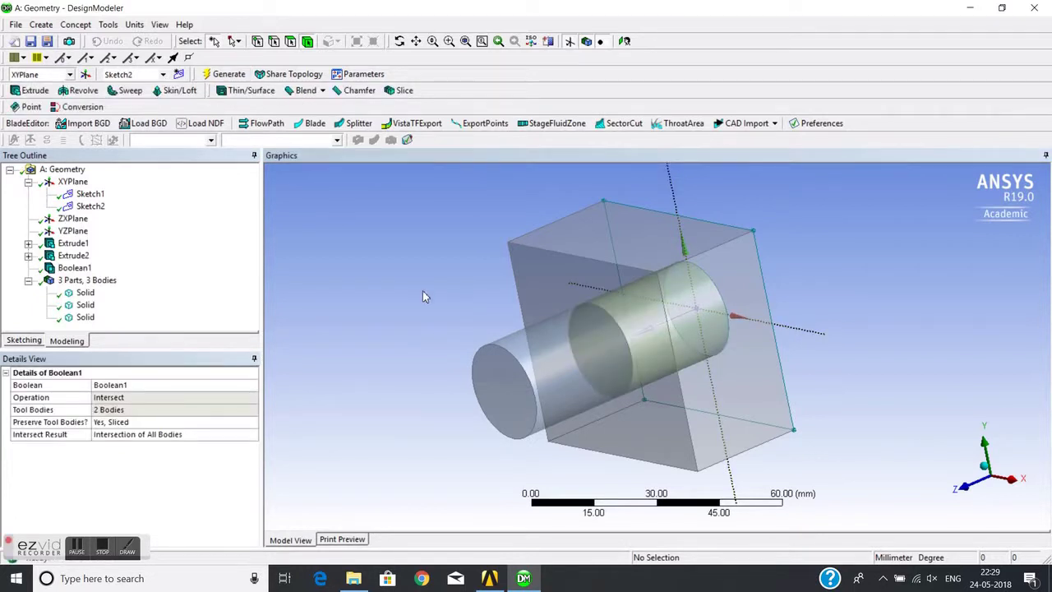
Highlight the block and the protruding cylinder piece in the model, then hide the block.
click(84, 293)
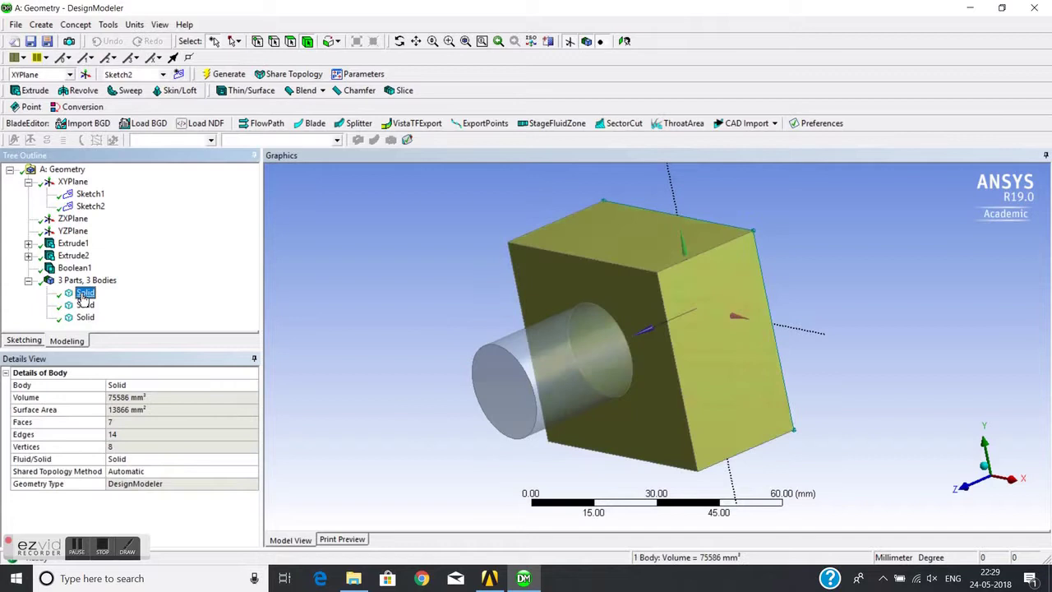
click(87, 304)
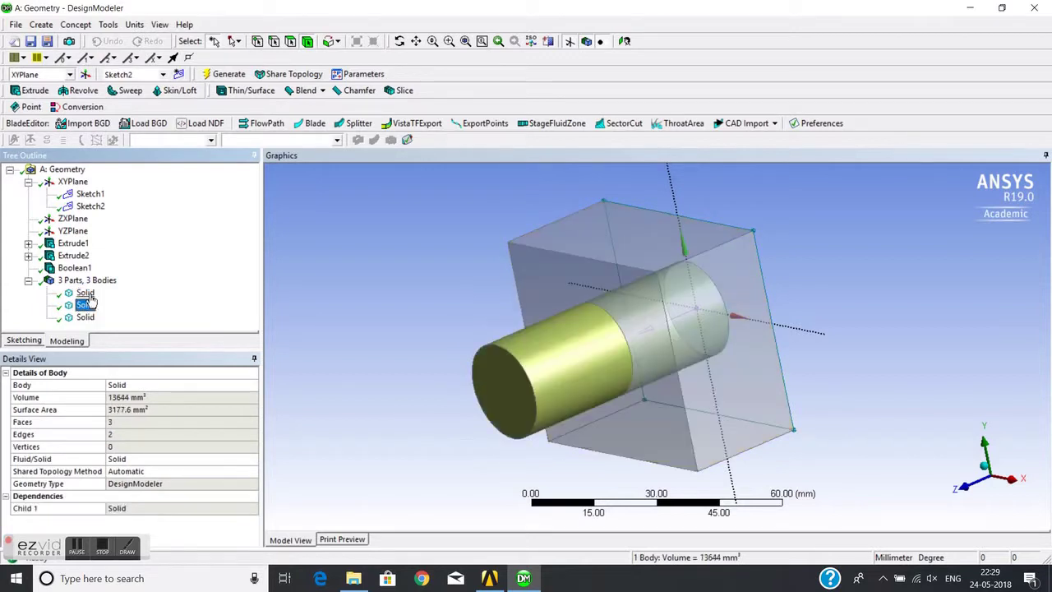
click(84, 293)
right_click(85, 292)
click(123, 301)
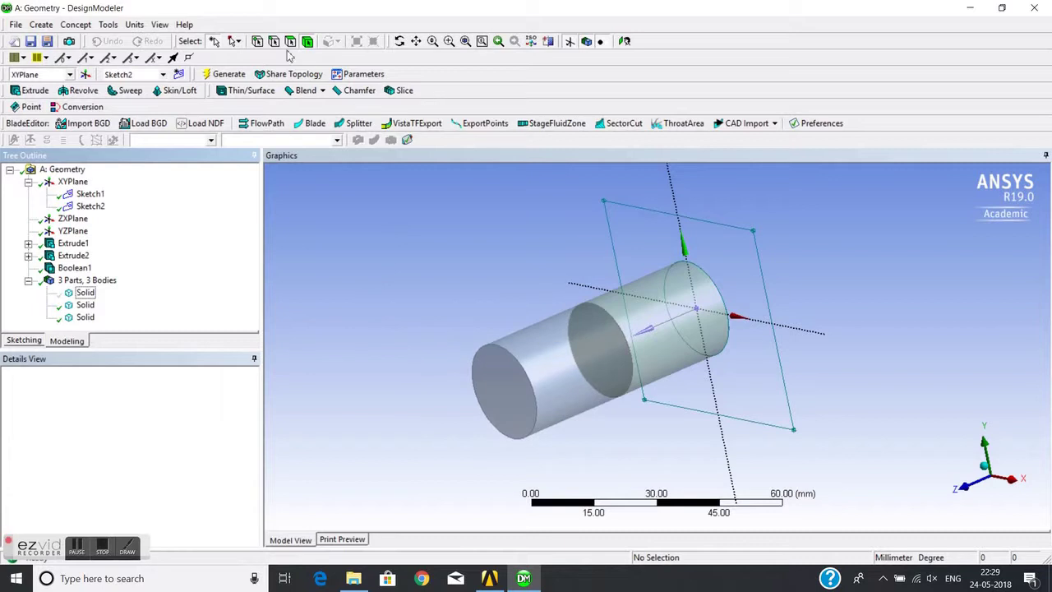
Highlight the two cylinder pieces and the hidden block in turn to examine how the bodies were sliced.
click(85, 305)
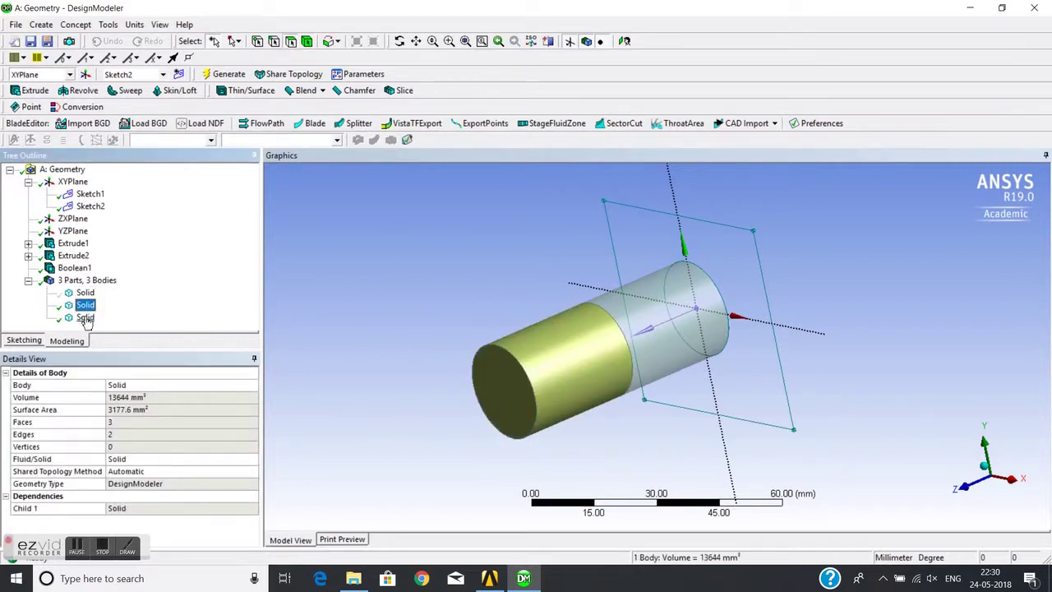
click(85, 317)
click(86, 295)
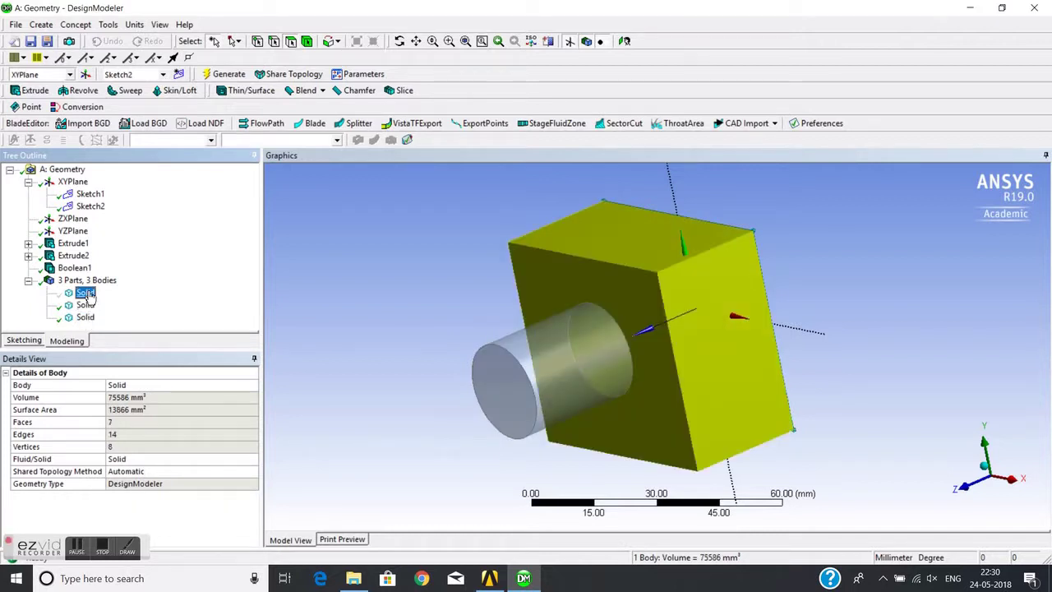
click(85, 317)
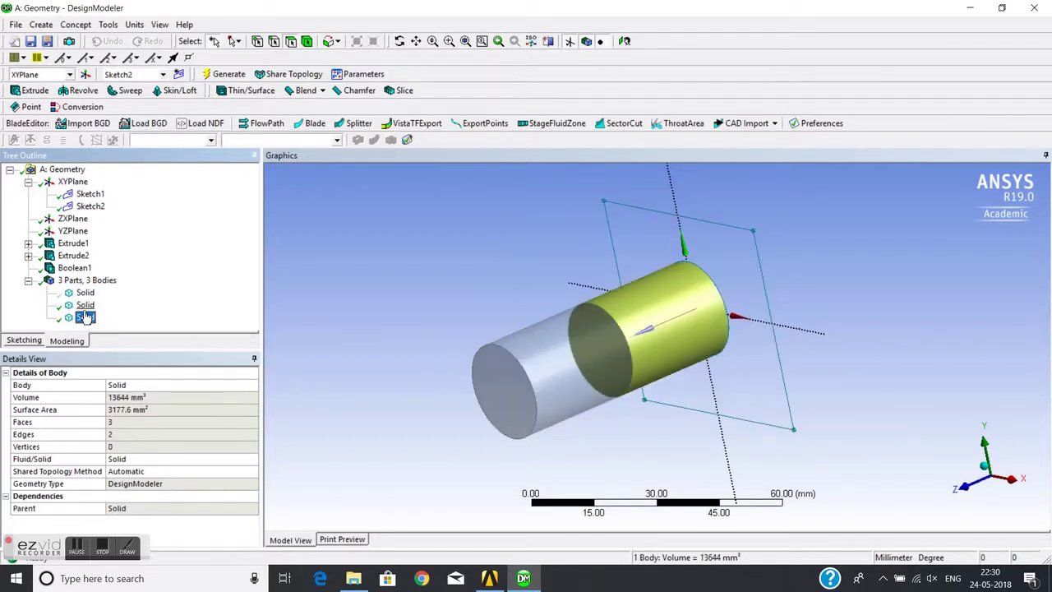
click(86, 306)
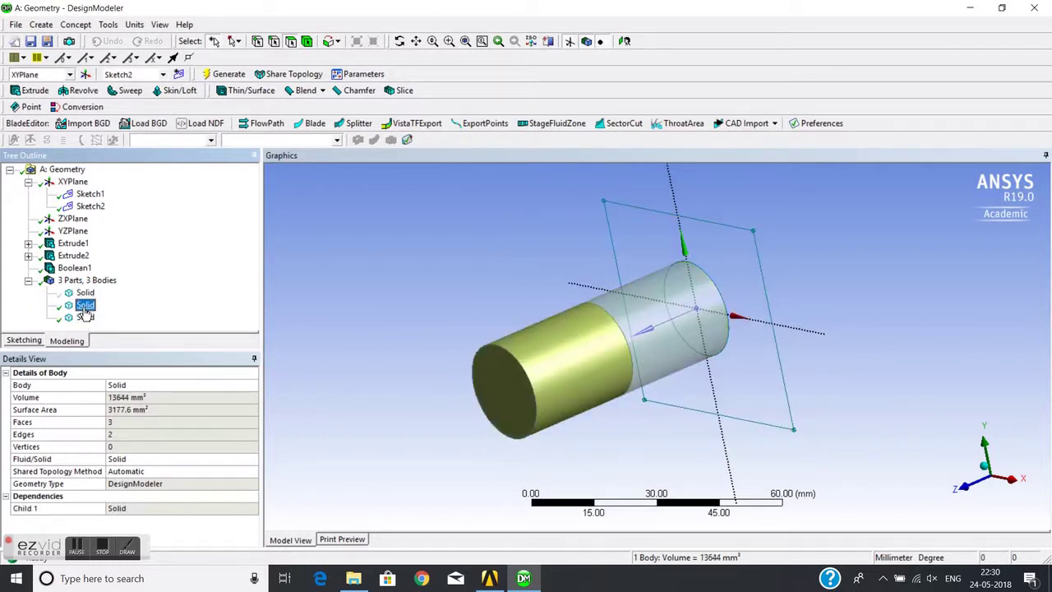
click(86, 293)
middle_drag(342, 324, 414, 312)
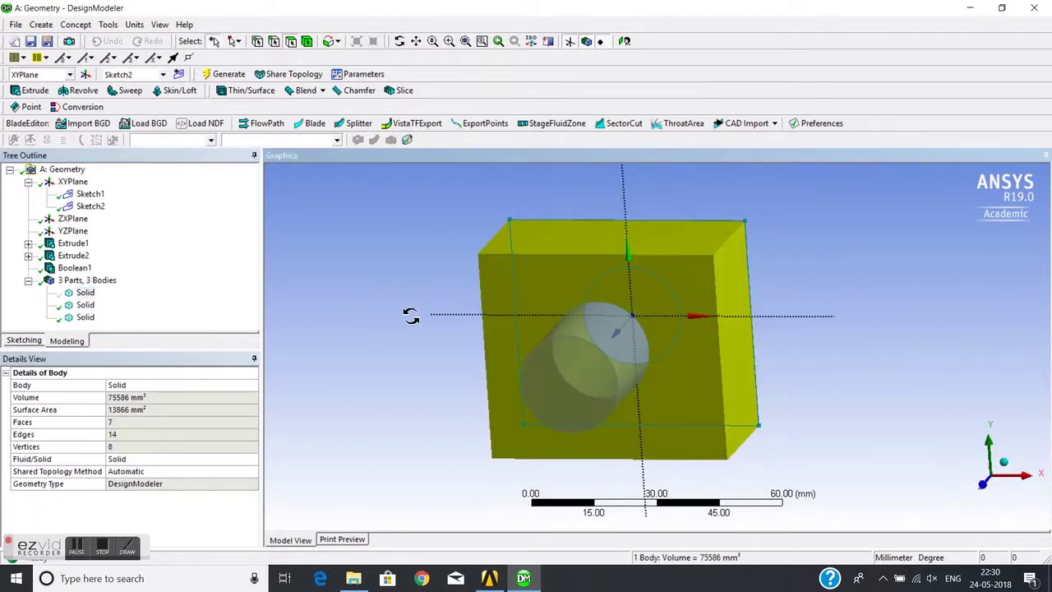
Show the sliced block again and select its front face, followed by the whole block body.
click(79, 296)
right_click(80, 302)
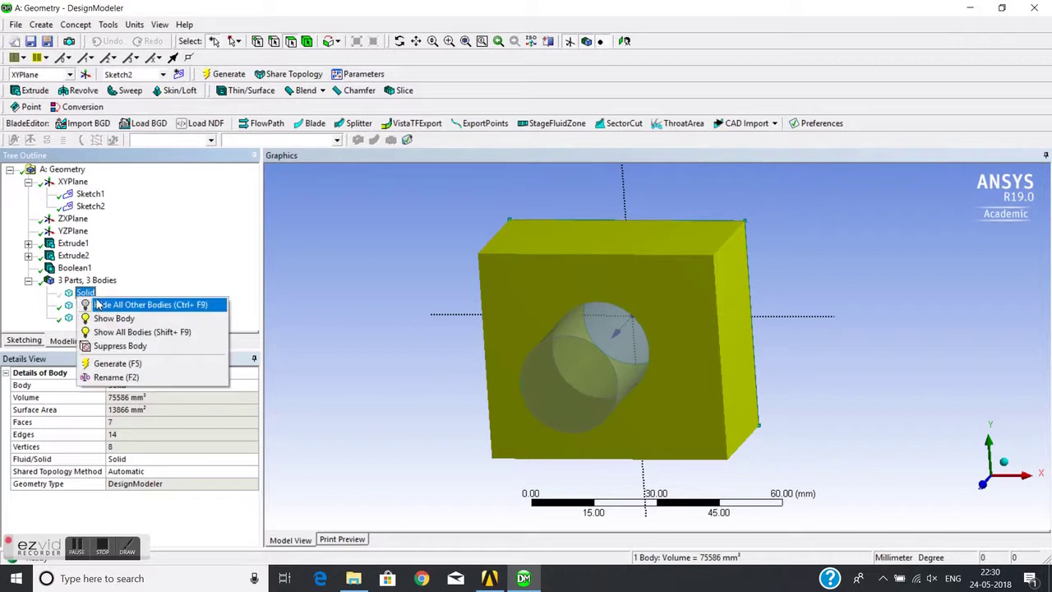
click(103, 318)
click(526, 287)
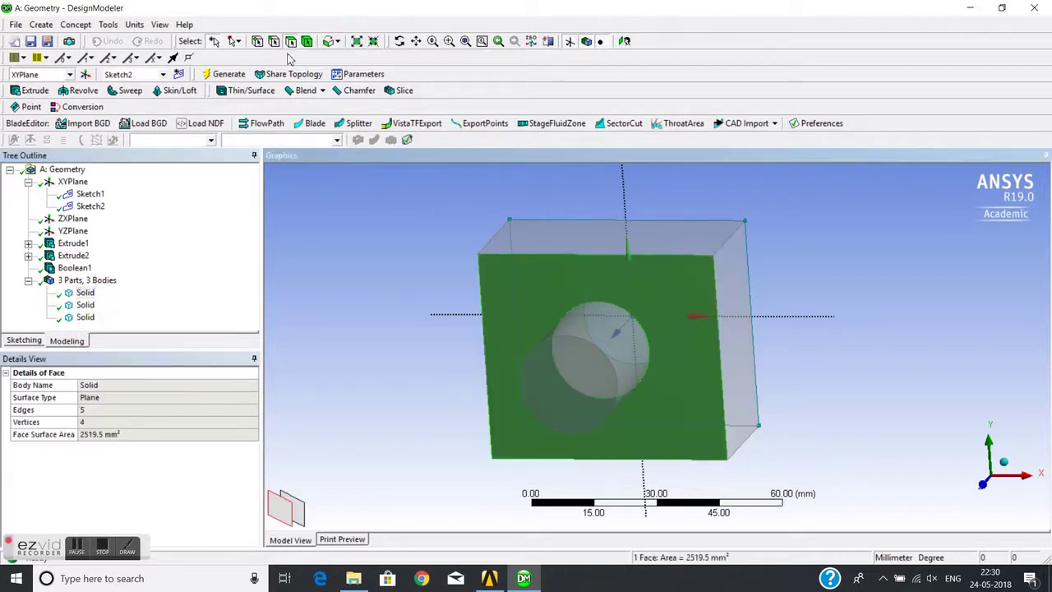
click(304, 41)
click(542, 292)
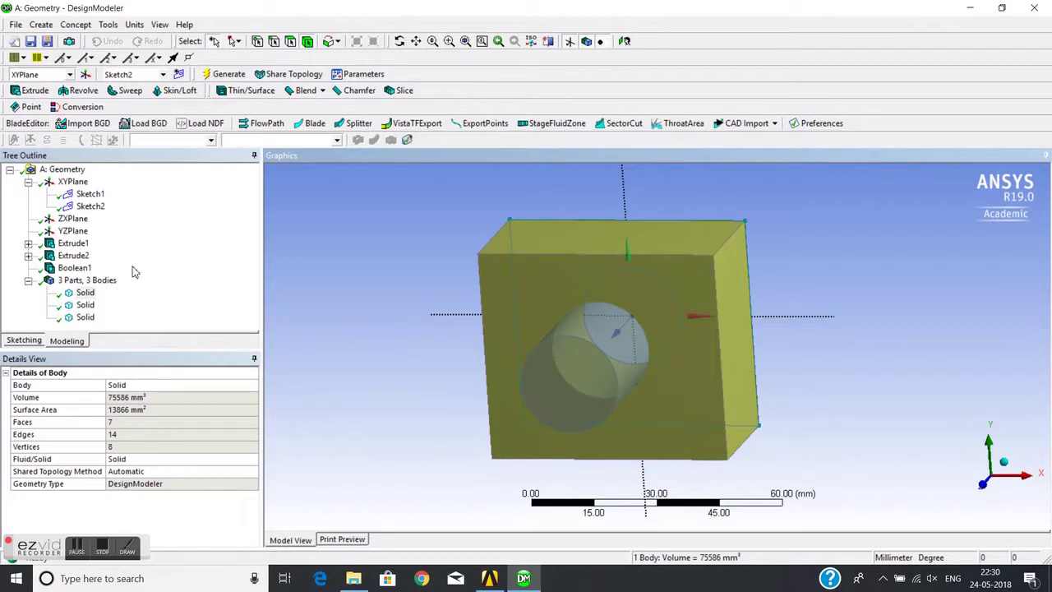
Highlight the protruding cylinder piece and the intersection piece inside the block for comparison.
click(86, 305)
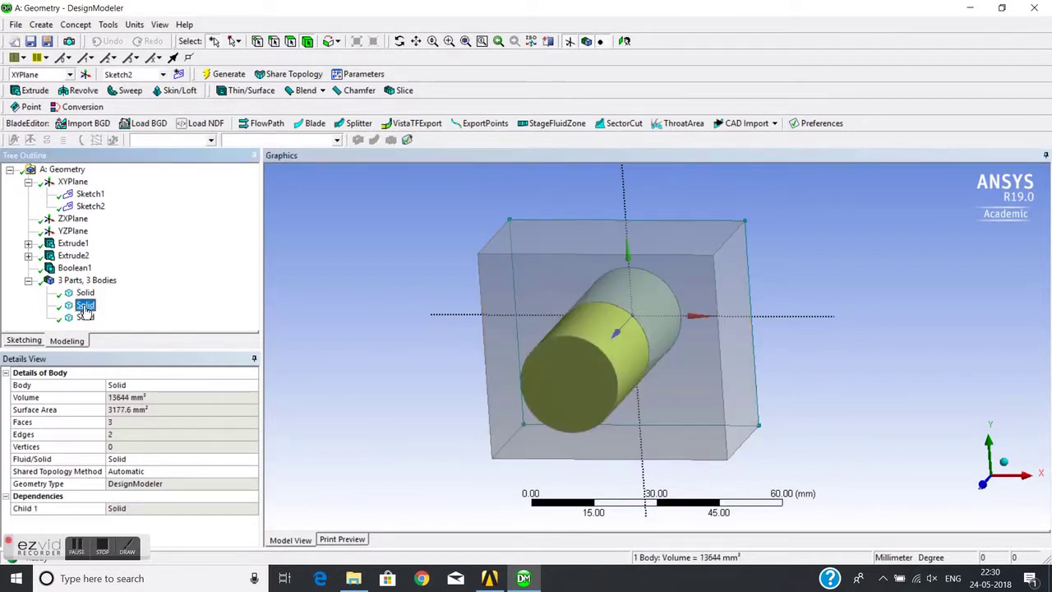
click(85, 317)
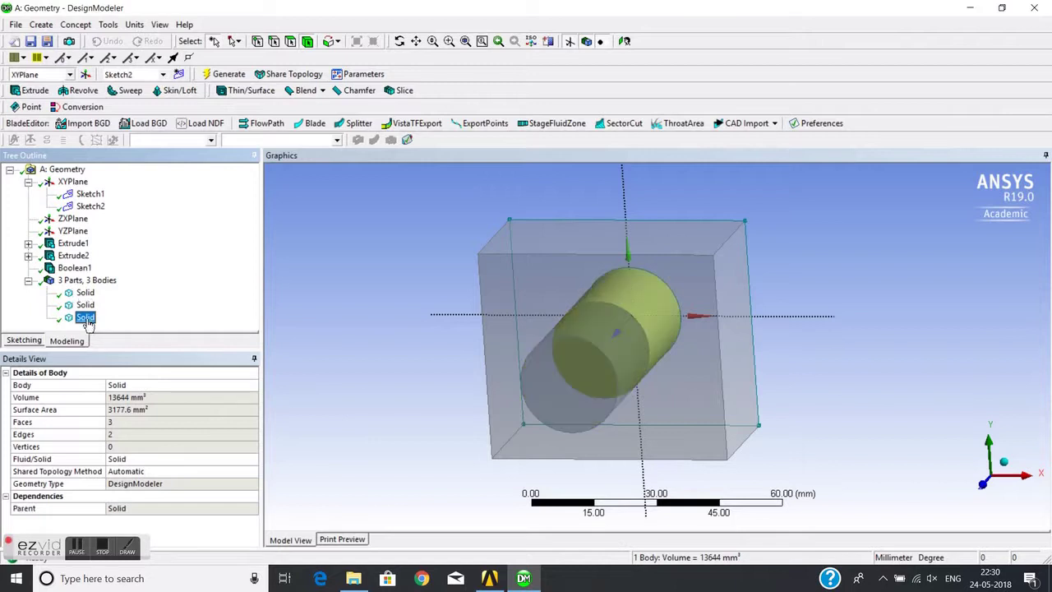
middle_drag(528, 253, 392, 284)
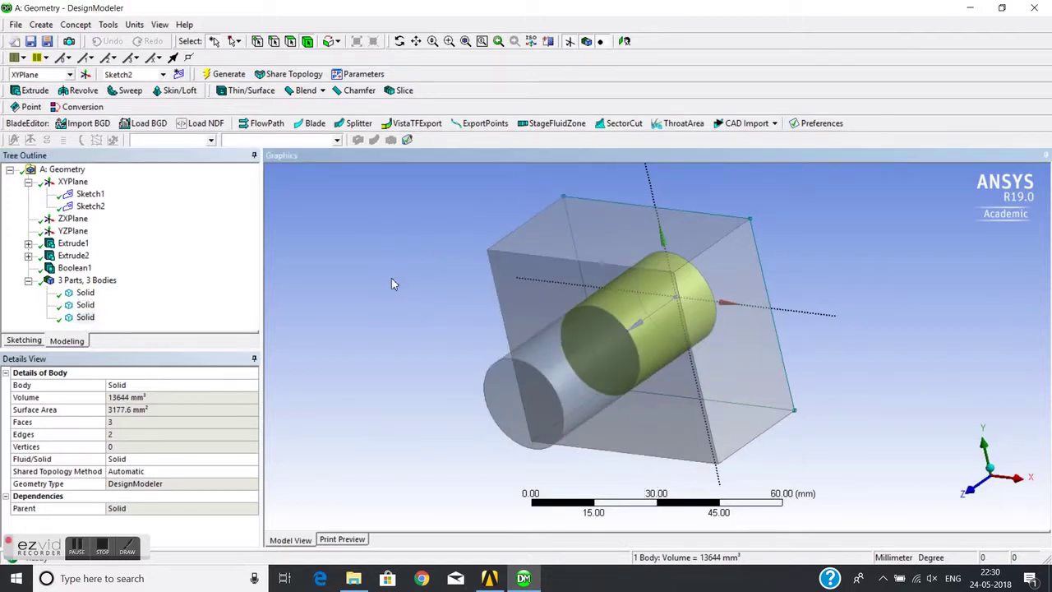
Reopen the Boolean feature's selections for editing and change its operation to Imprint Faces.
click(76, 268)
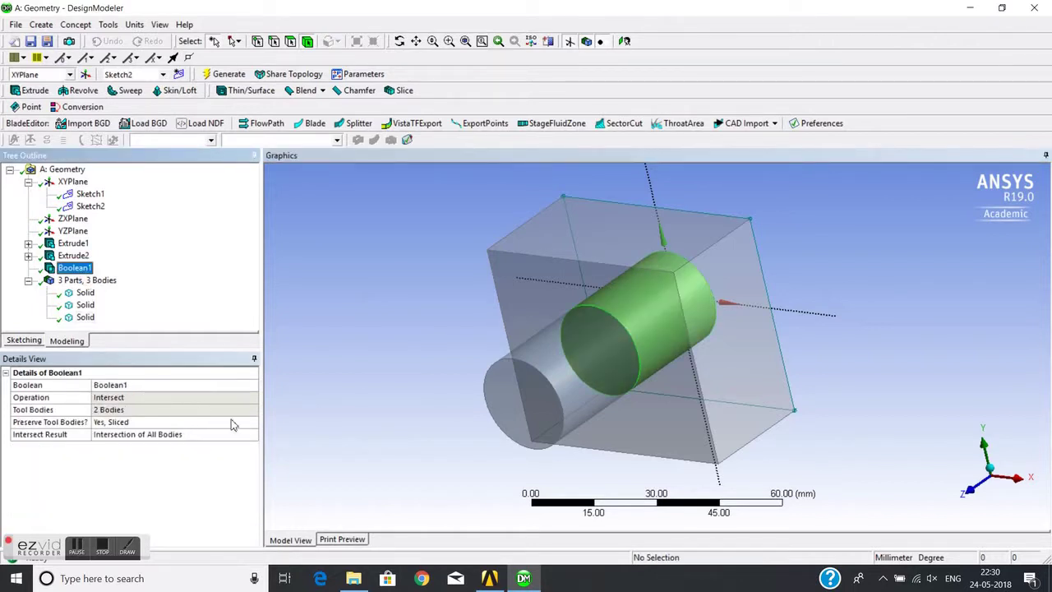
right_click(79, 269)
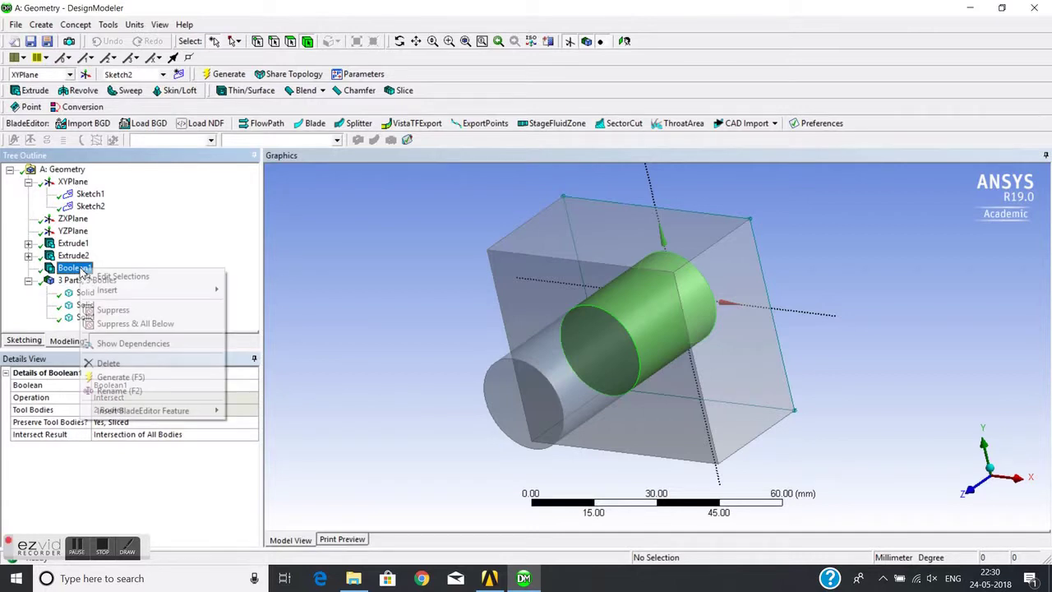
click(132, 277)
click(131, 409)
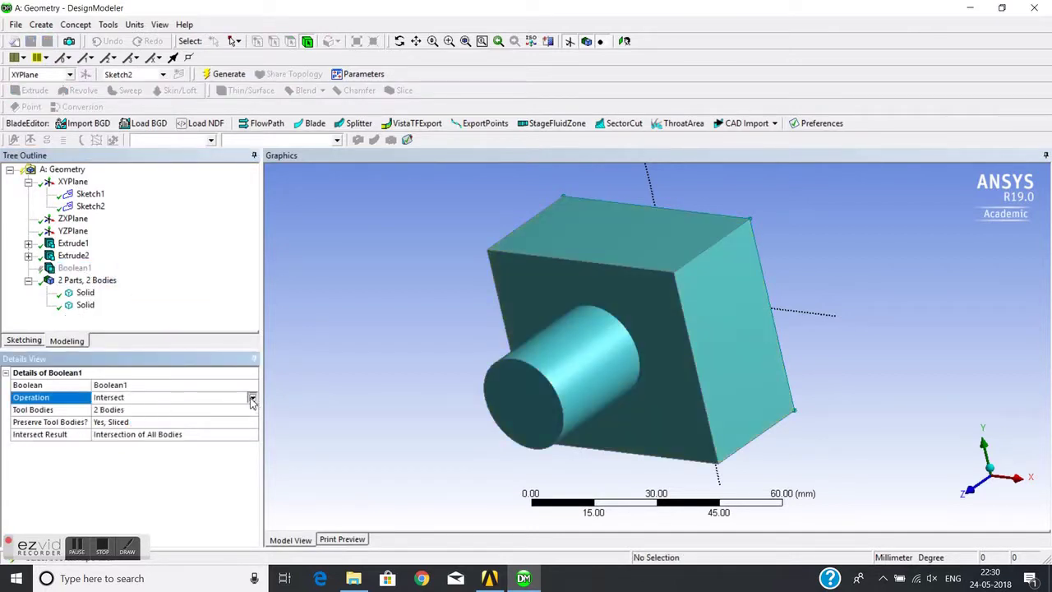
click(252, 397)
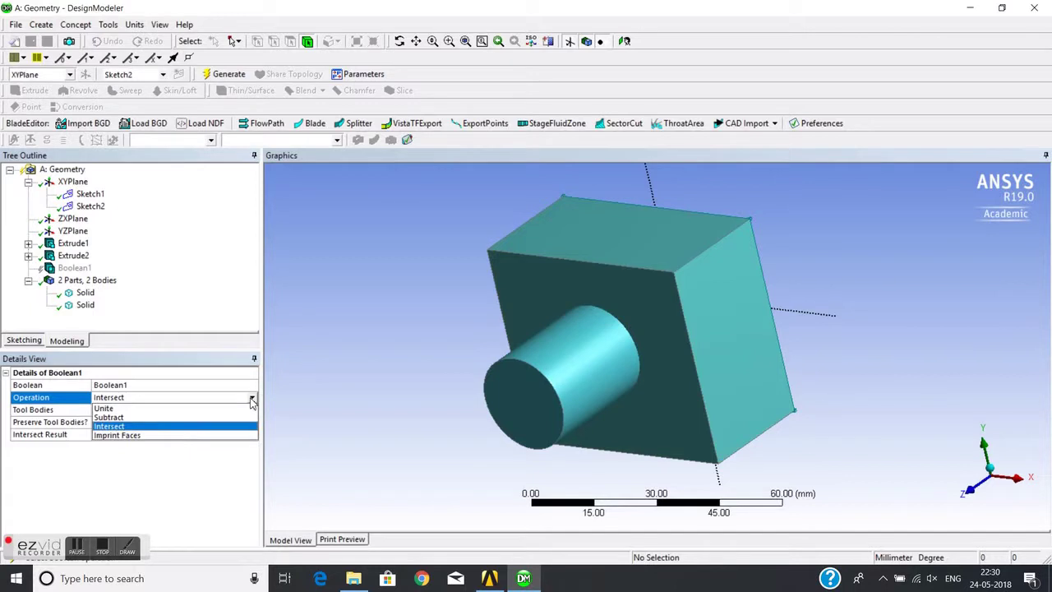
click(131, 434)
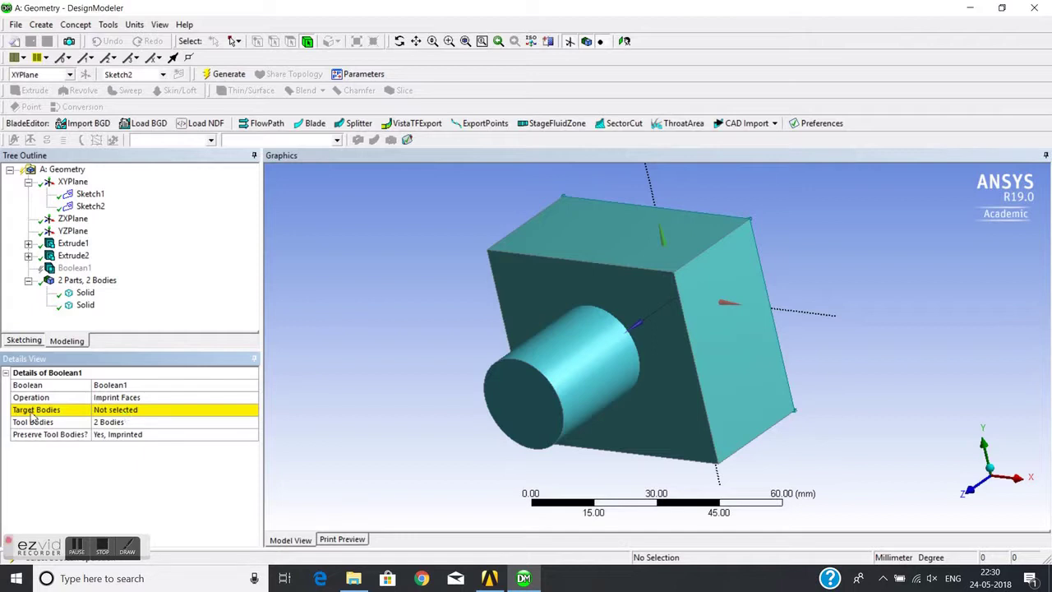
Assign the block as the target body and the cylinder as the tool body of the imprint.
click(149, 411)
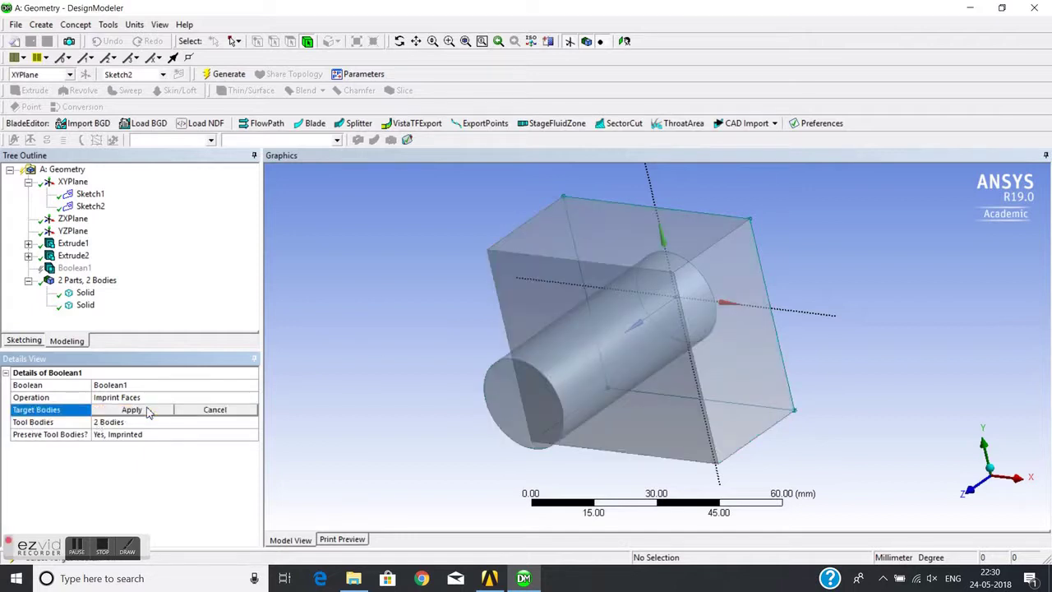
click(605, 255)
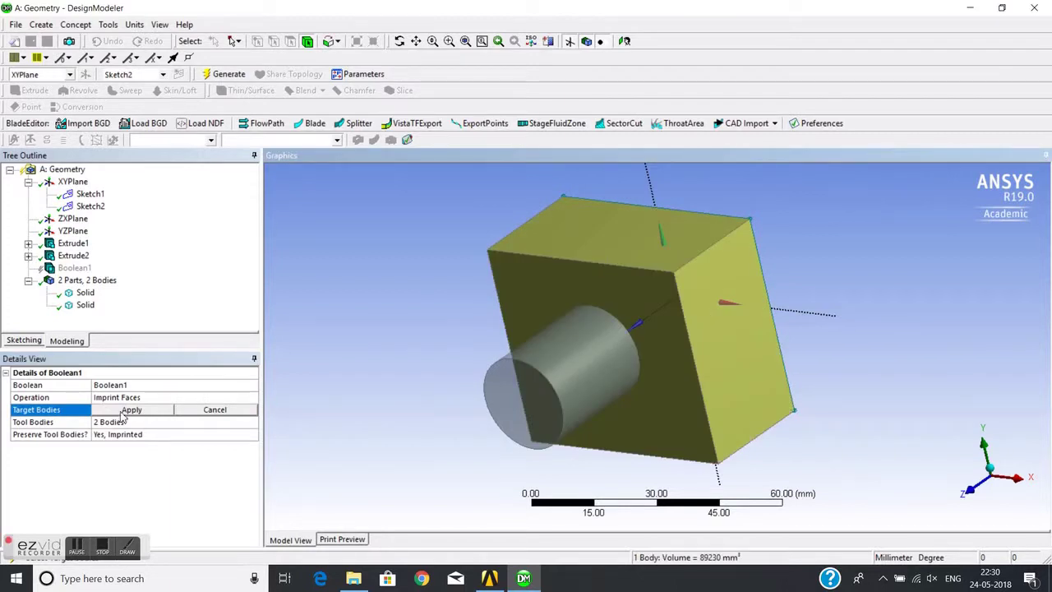
click(128, 410)
click(110, 424)
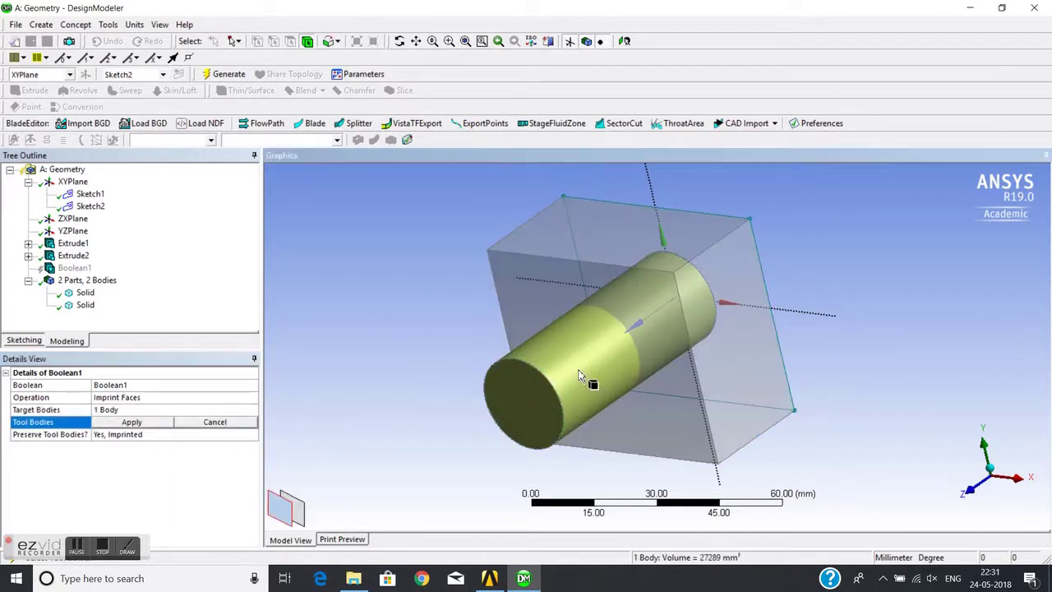
click(117, 423)
Set Preserve Tool Bodies to No for the imprint and regenerate the model.
click(156, 434)
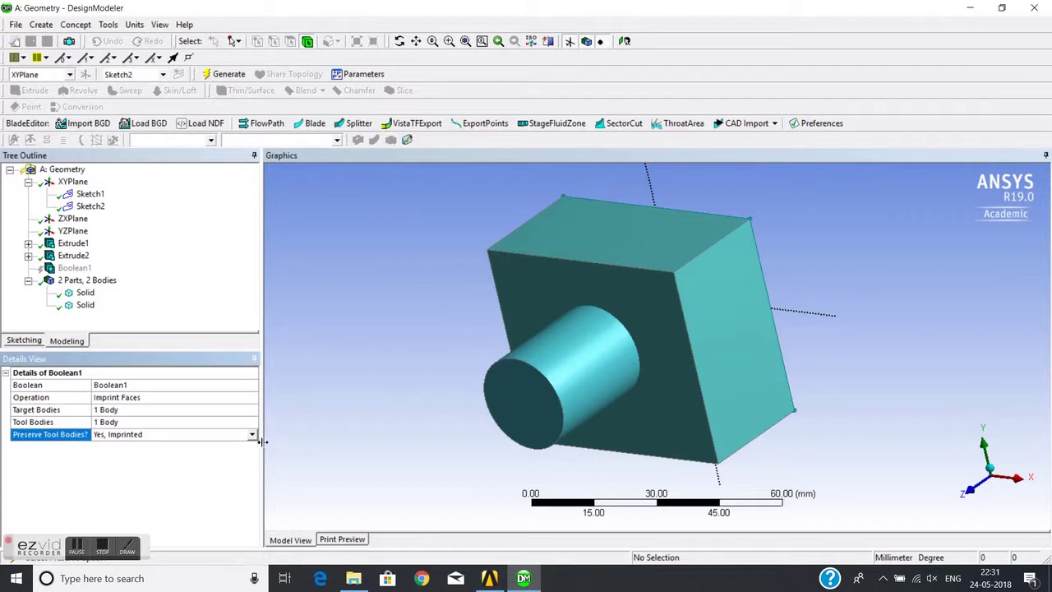
click(253, 436)
click(133, 449)
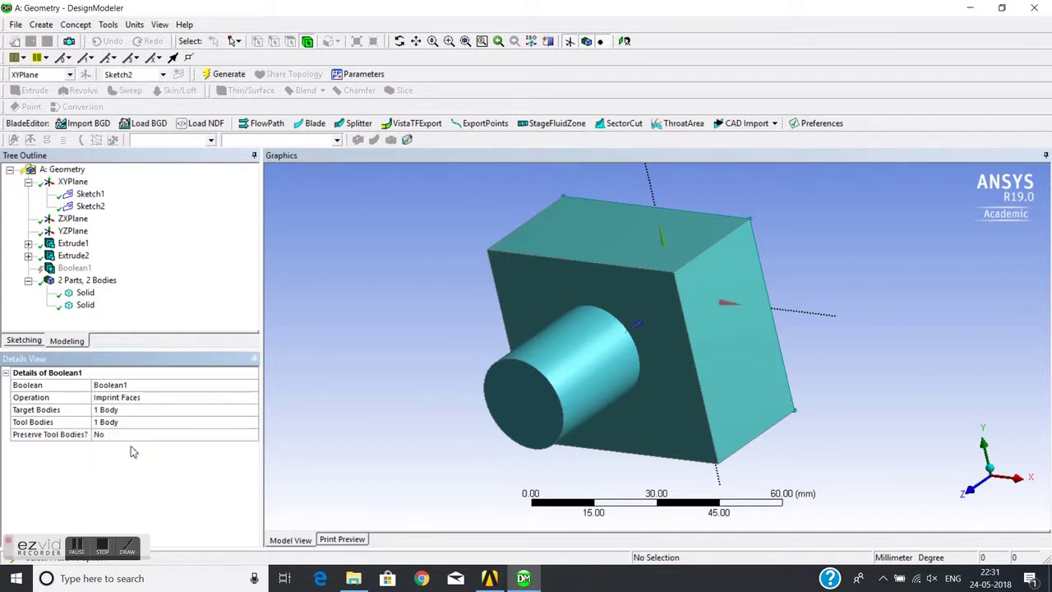
click(223, 74)
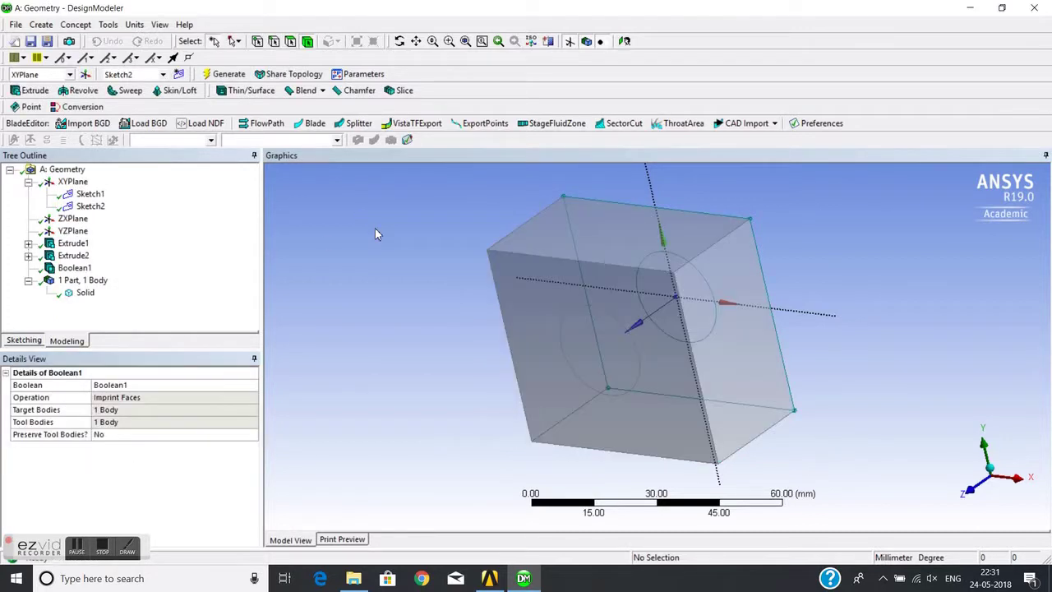
Select the circular faces imprinted on the block and examine them from both sides.
mouse_move(320, 313)
middle_down()
mouse_move(385, 284)
mouse_move(277, 328)
mouse_move(395, 308)
mouse_move(340, 319)
middle_up()
scroll(451, 263, up, 2)
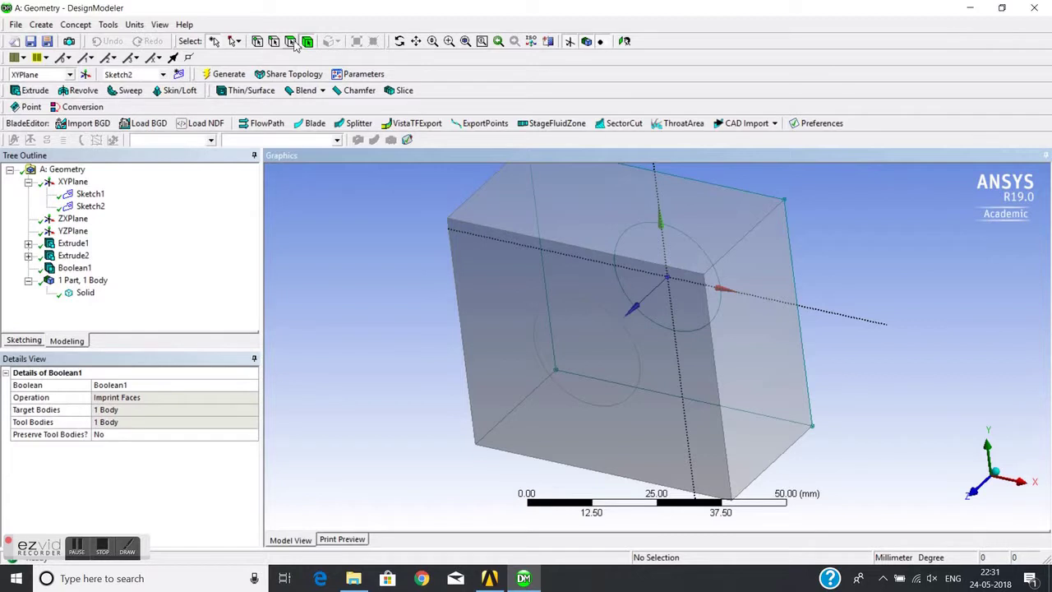
click(585, 359)
middle_drag(446, 313, 599, 297)
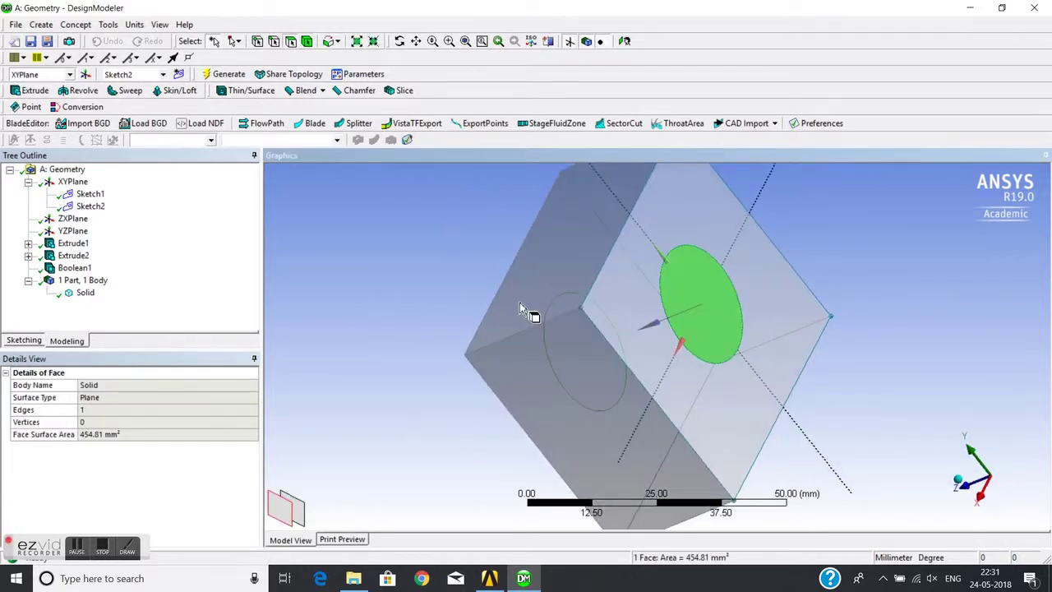
middle_drag(444, 365, 738, 364)
middle_drag(444, 364, 685, 331)
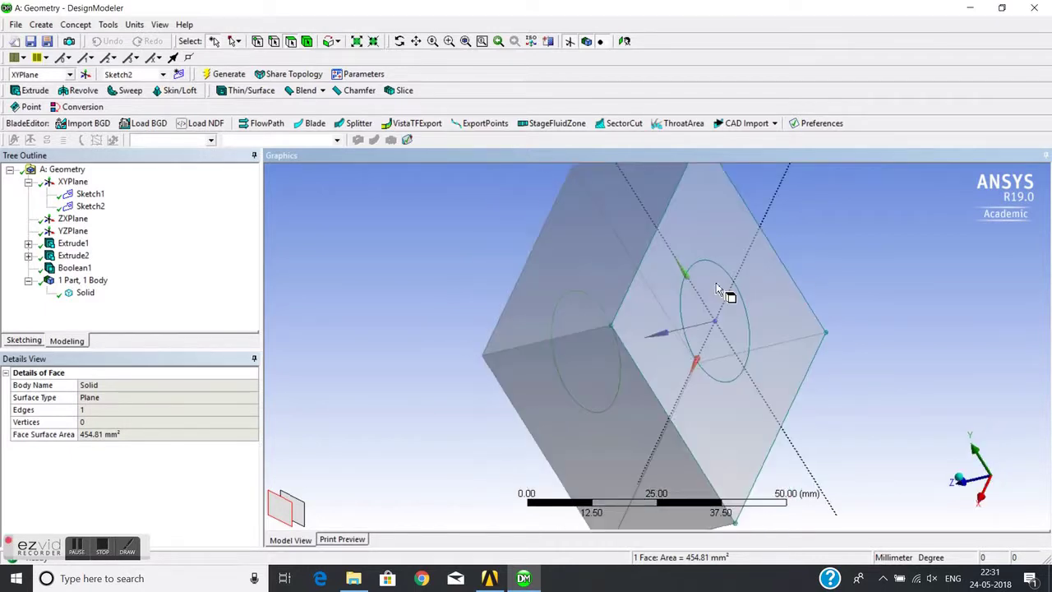
middle_drag(711, 366, 623, 352)
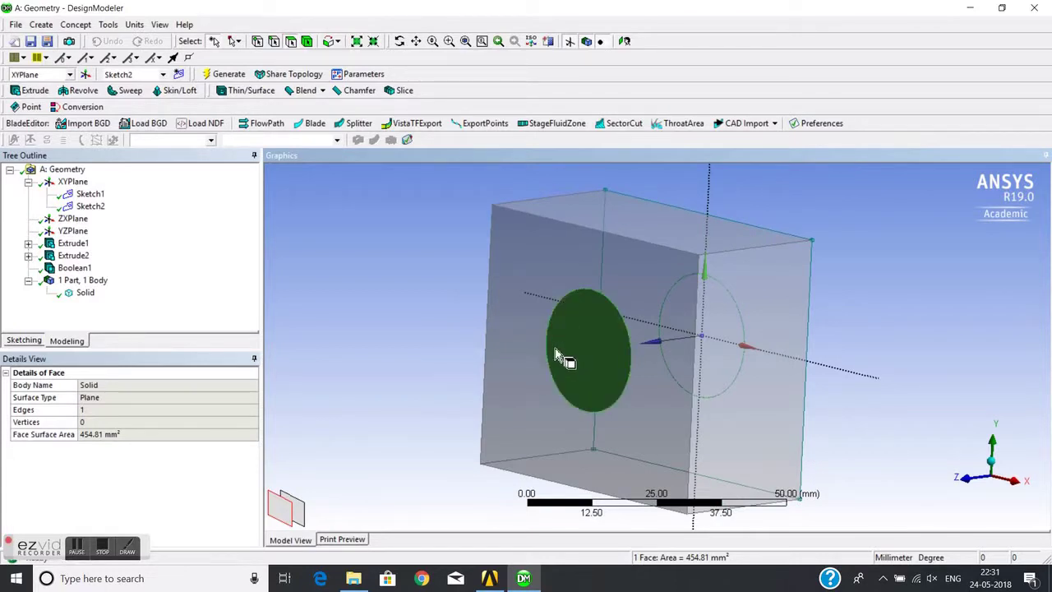
Set Preserve Tool Bodies to Yes for the Boolean imprint and regenerate the model.
middle_drag(559, 352, 461, 345)
click(74, 268)
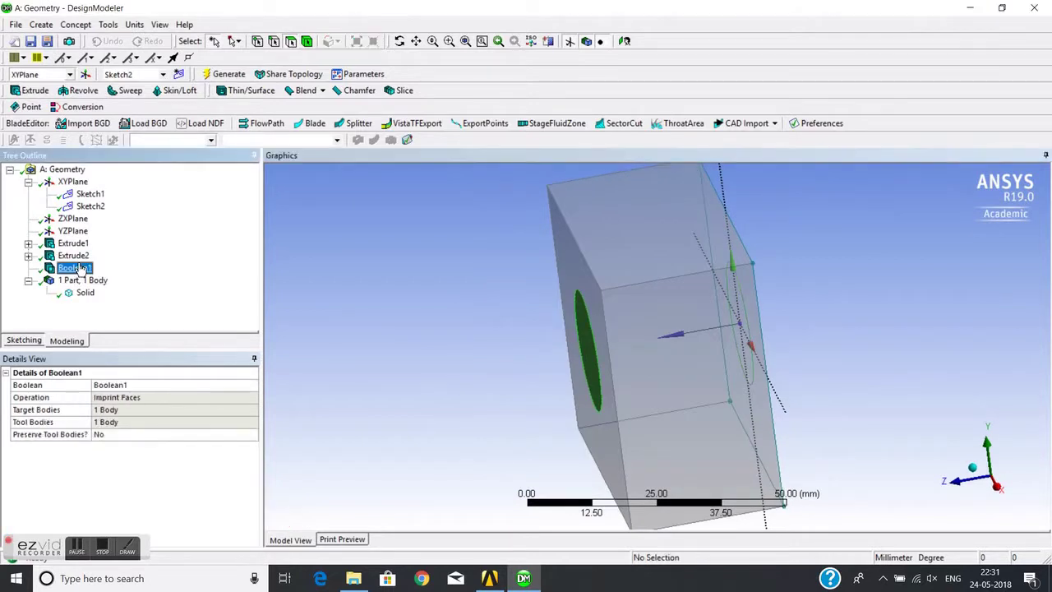
click(136, 436)
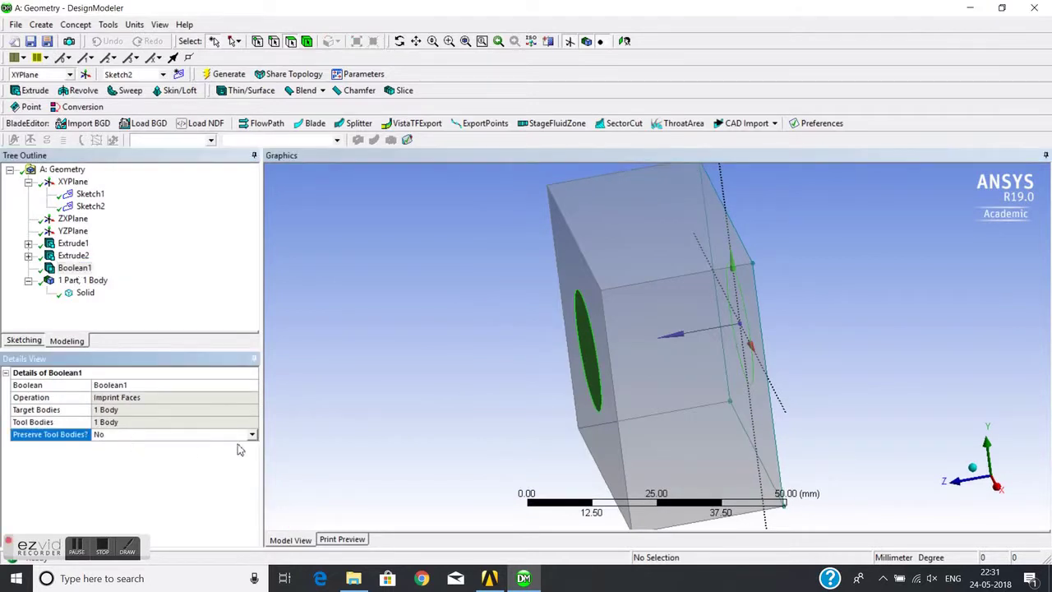
click(252, 435)
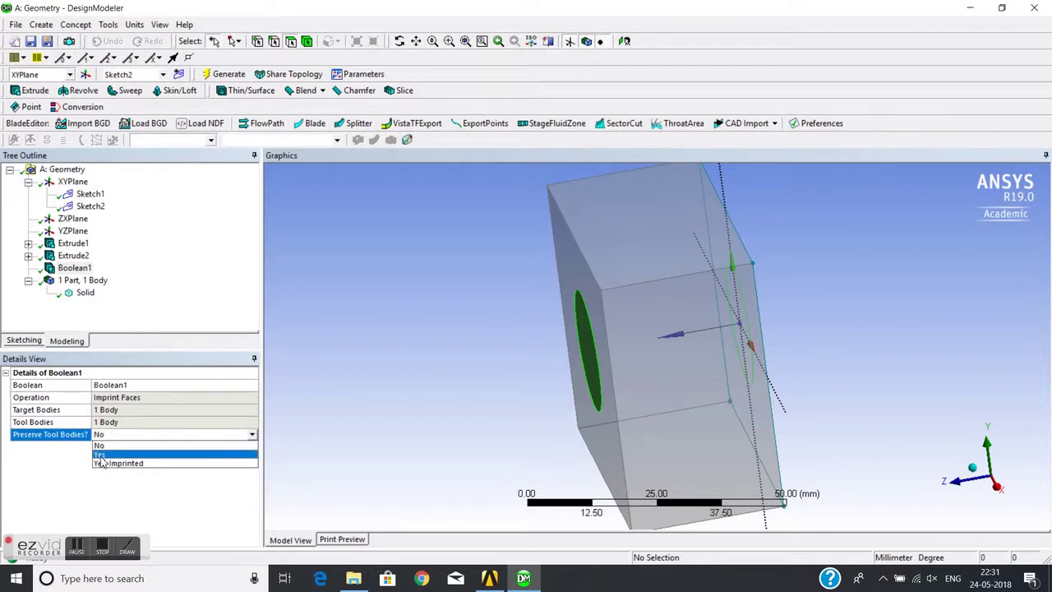
click(99, 456)
click(224, 74)
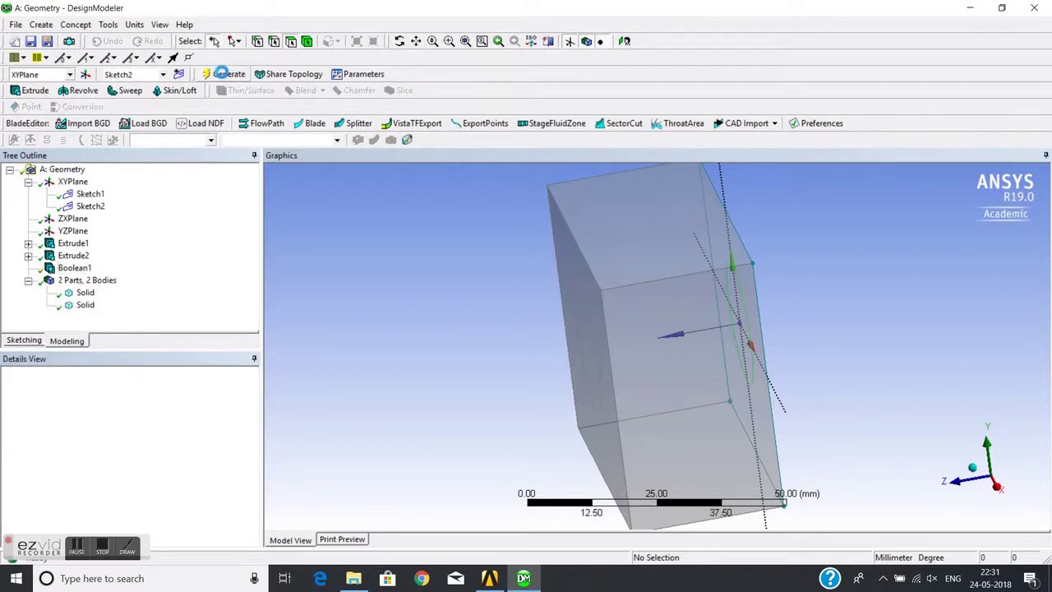
Select the preserved cylinder body and hide it.
middle_drag(351, 383, 255, 366)
middle_drag(388, 361, 466, 333)
click(306, 43)
click(560, 339)
right_click(559, 340)
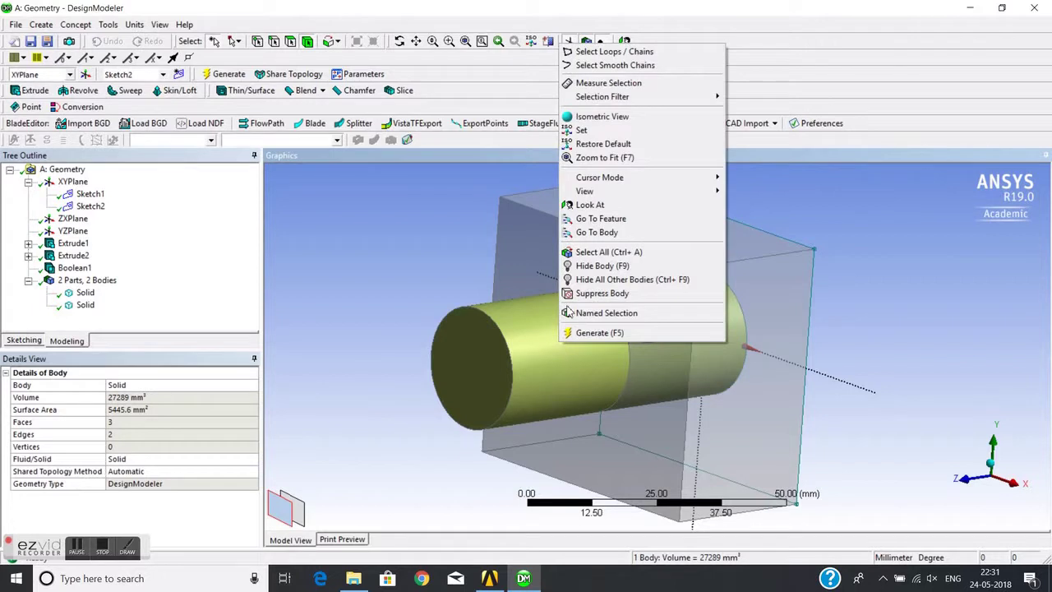
click(591, 266)
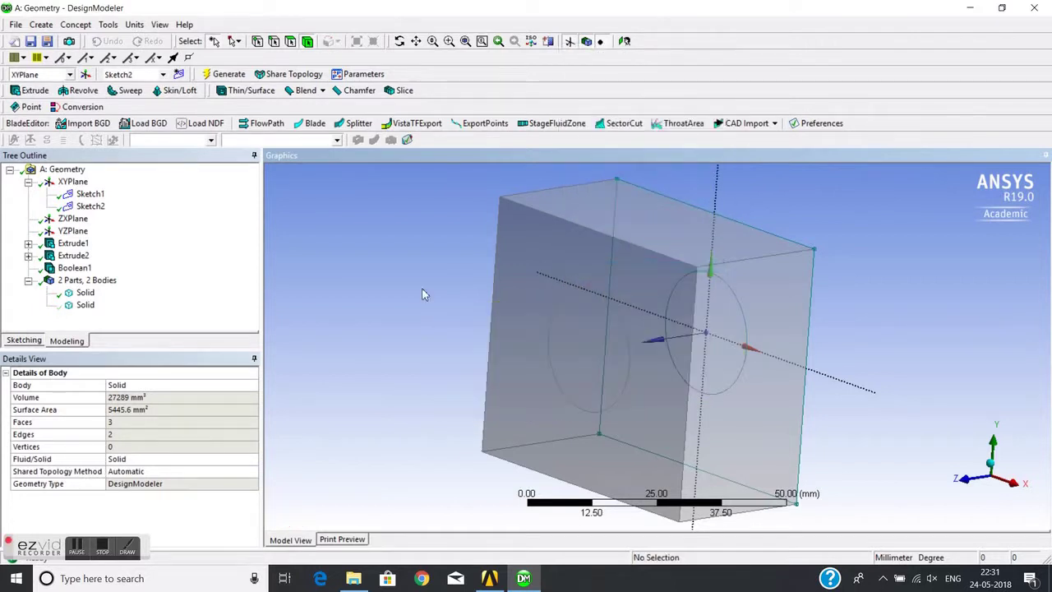
Select the circular face imprinted on the block and examine it from several angles.
click(290, 41)
click(594, 334)
middle_drag(595, 334, 725, 331)
middle_drag(604, 355, 535, 339)
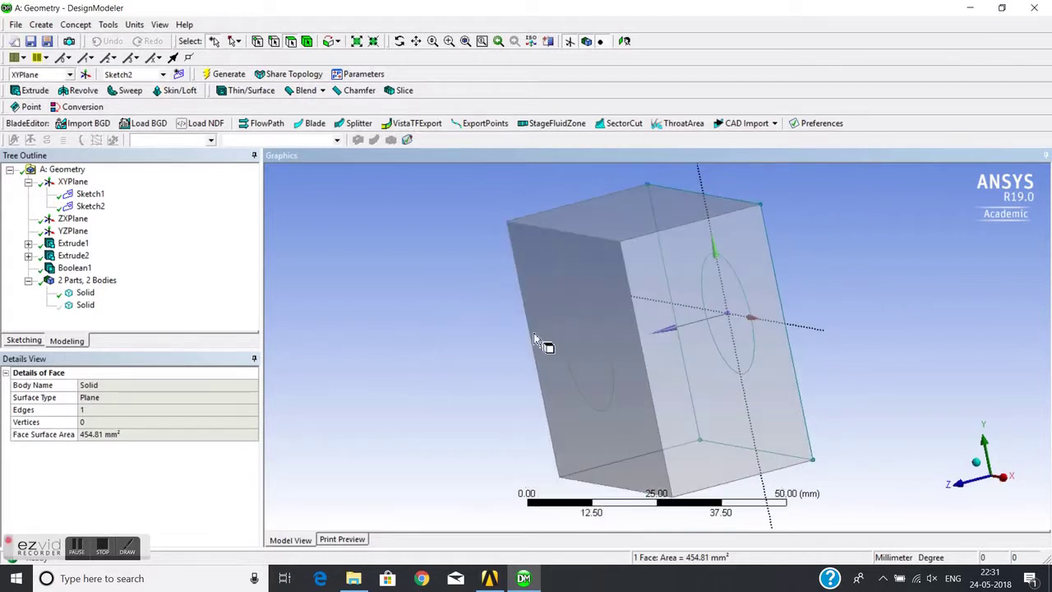
Show the hidden cylinder again and hide the block body.
click(84, 305)
right_click(84, 305)
click(99, 327)
click(85, 293)
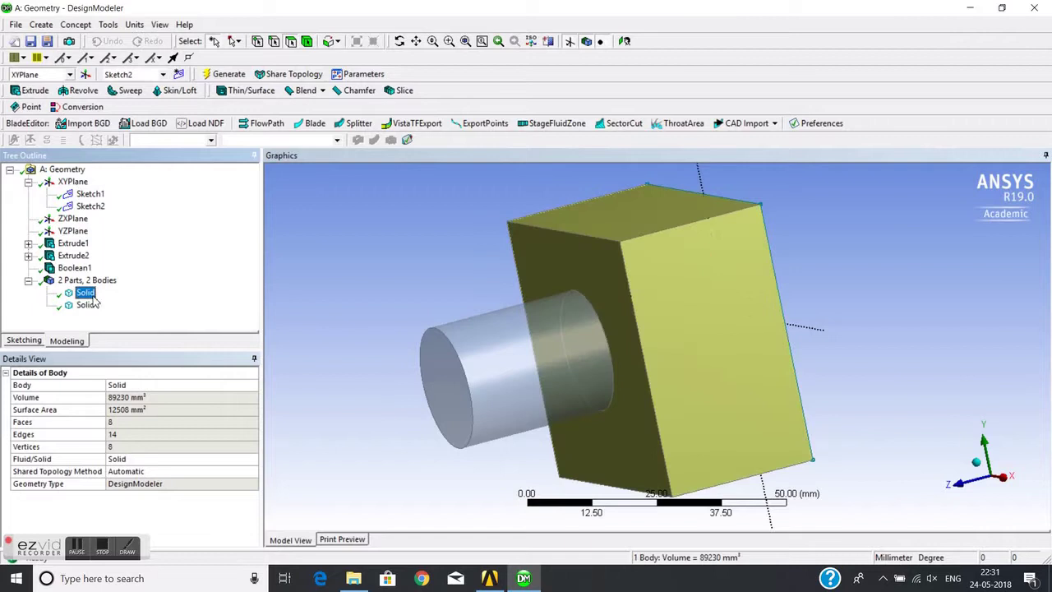
right_click(90, 296)
click(115, 306)
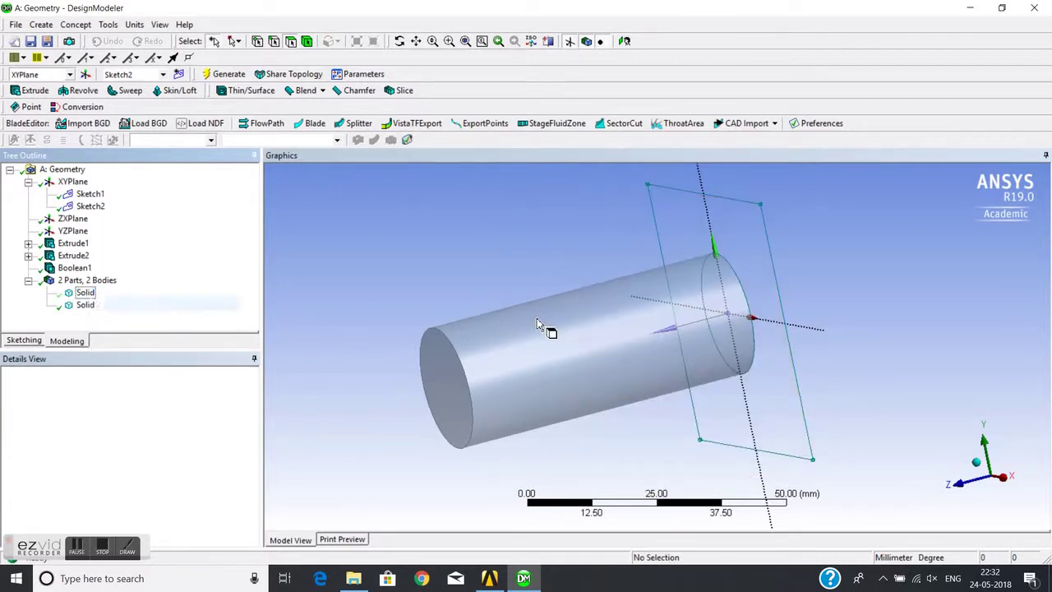
Examine the isolated cylinder for imprinted faces by selecting it at both ends and highlighting the Boolean feature.
click(578, 339)
middle_drag(578, 339, 501, 288)
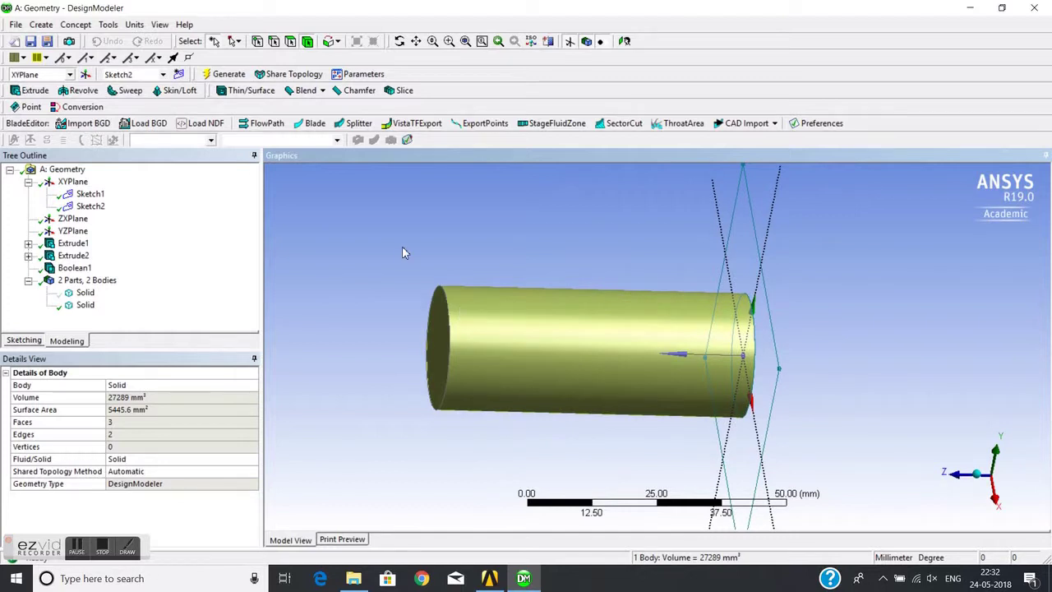
click(73, 270)
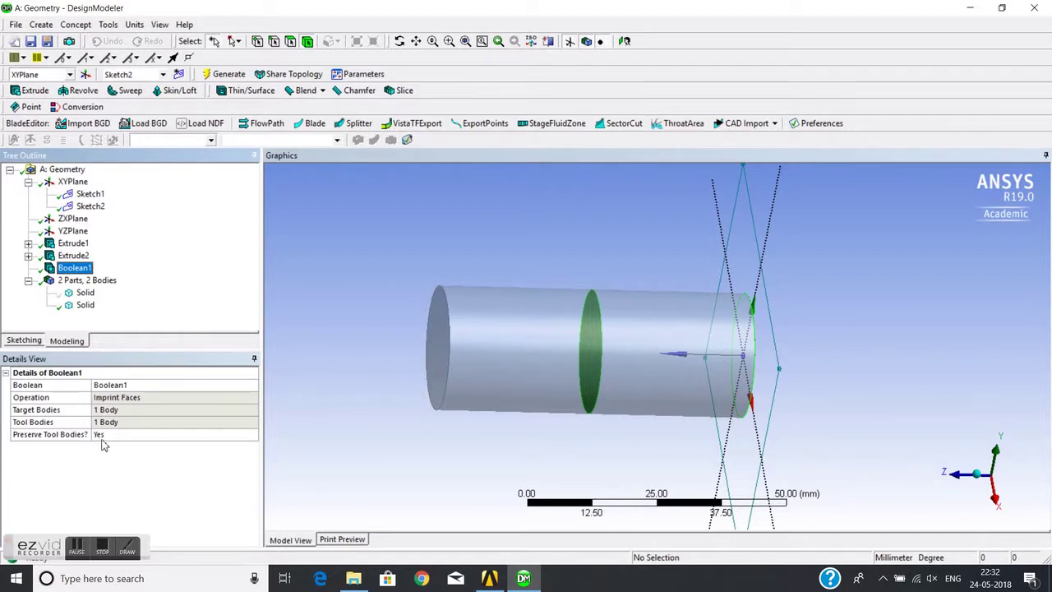
click(458, 249)
click(637, 342)
click(465, 273)
click(533, 345)
click(397, 258)
Show all bodies so that the block is displayed together with the cylinder.
right_click(389, 237)
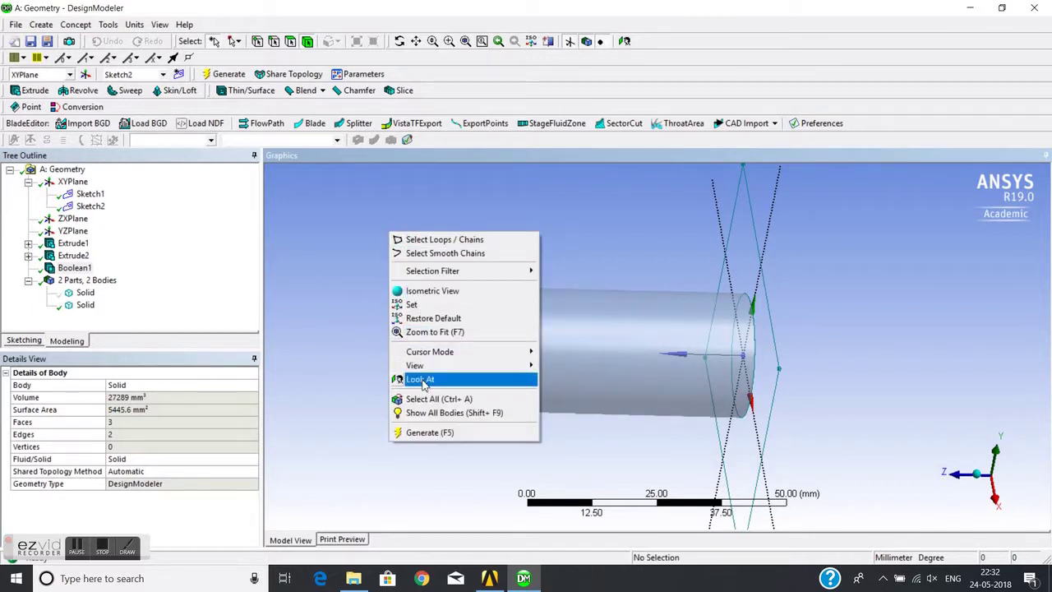
click(416, 415)
middle_drag(414, 390, 448, 356)
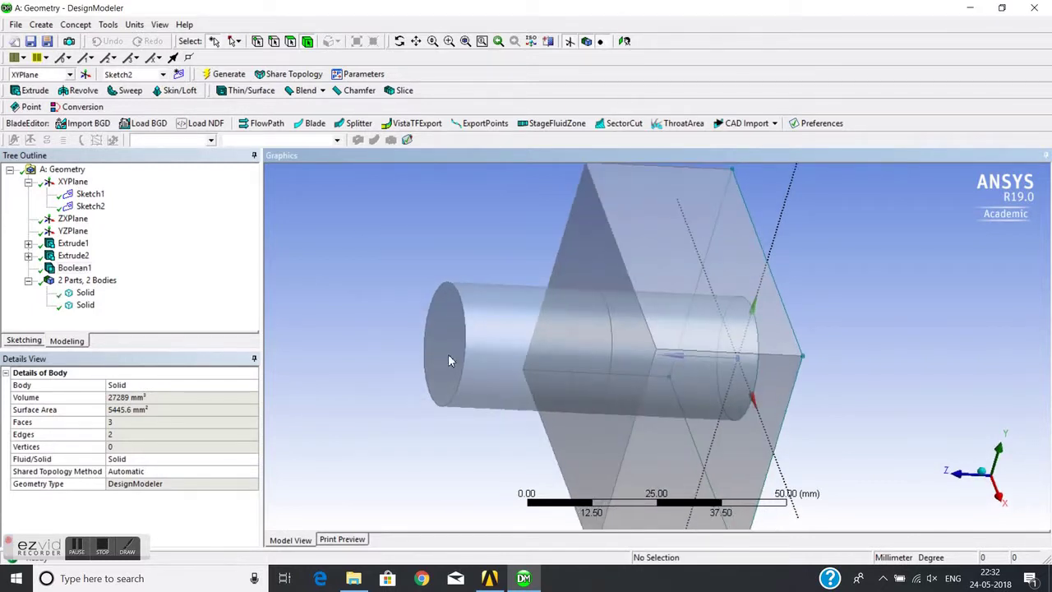
Change the Boolean's Preserve Tool Bodies option to "Yes, Imprinted" and regenerate the model.
click(78, 269)
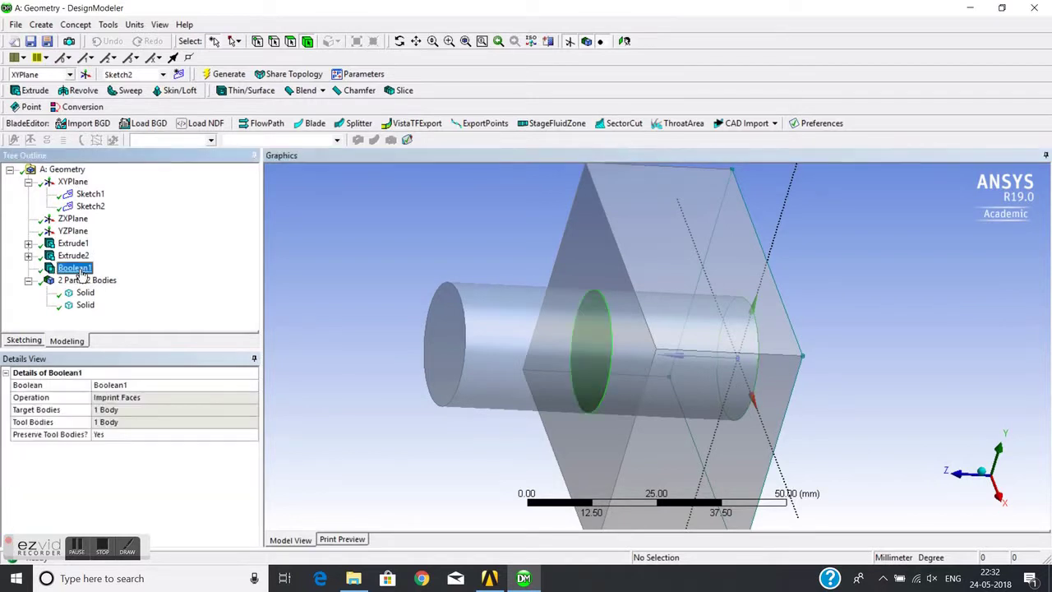
click(156, 435)
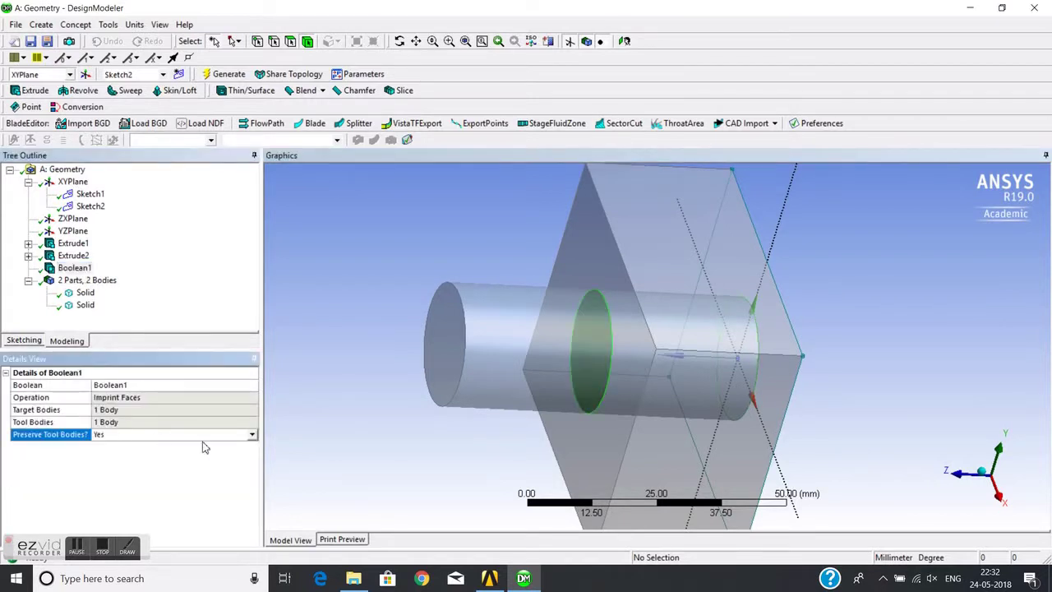
click(255, 436)
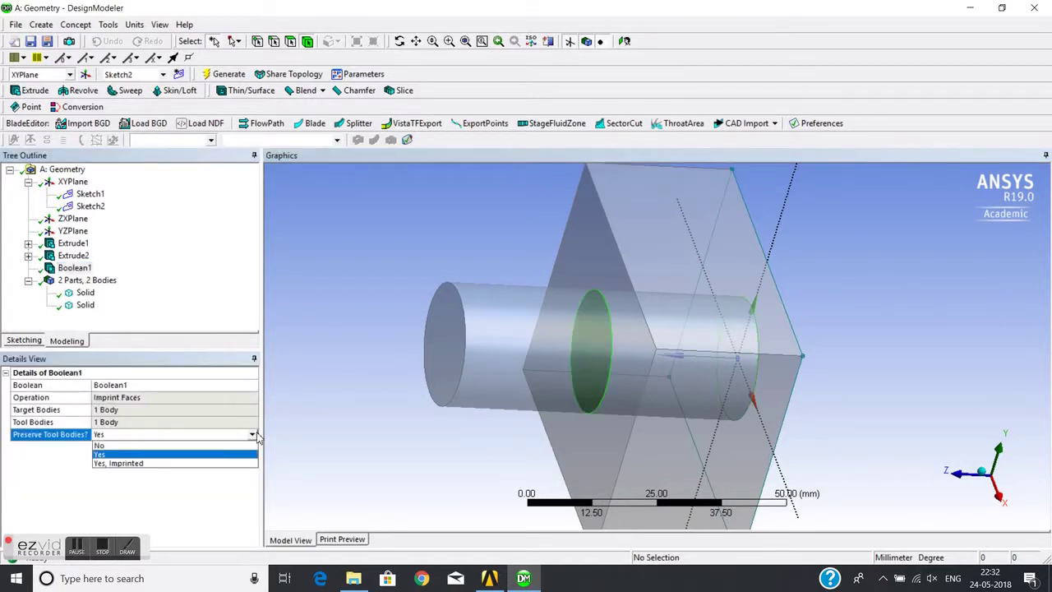
click(141, 464)
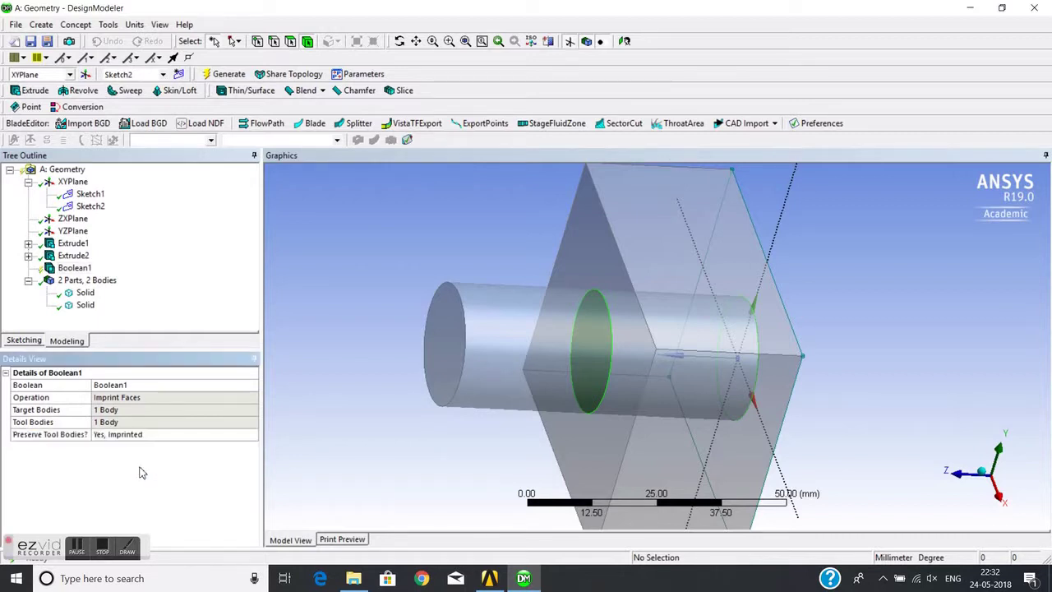
click(225, 74)
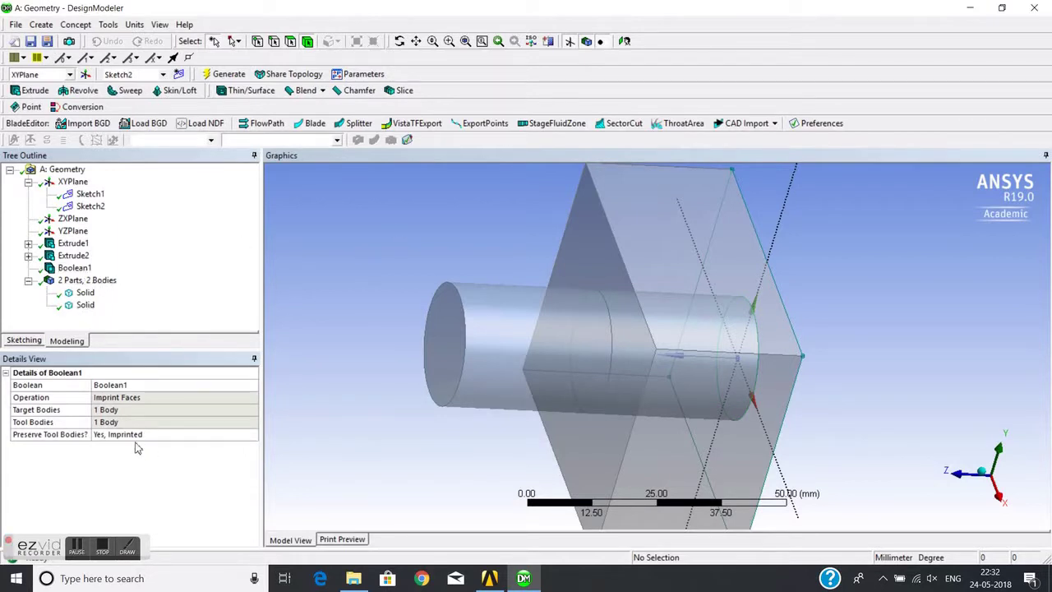
Check the two solids in the model and hide the cylinder.
click(85, 293)
click(87, 306)
right_click(90, 316)
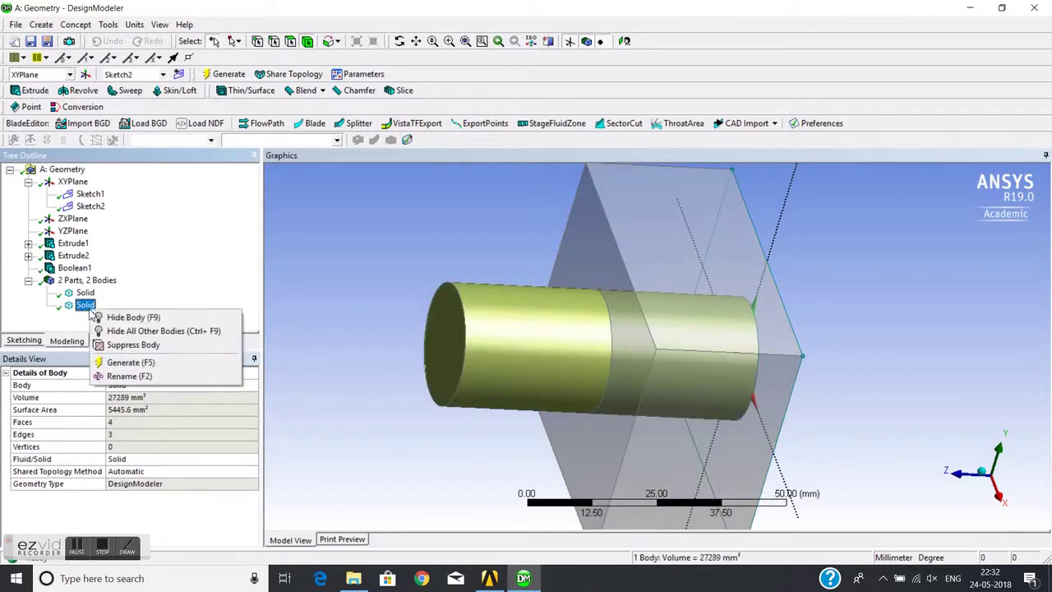
click(115, 317)
Inspect the block's circular imprinted face with the cylinder hidden.
middle_drag(430, 320, 474, 303)
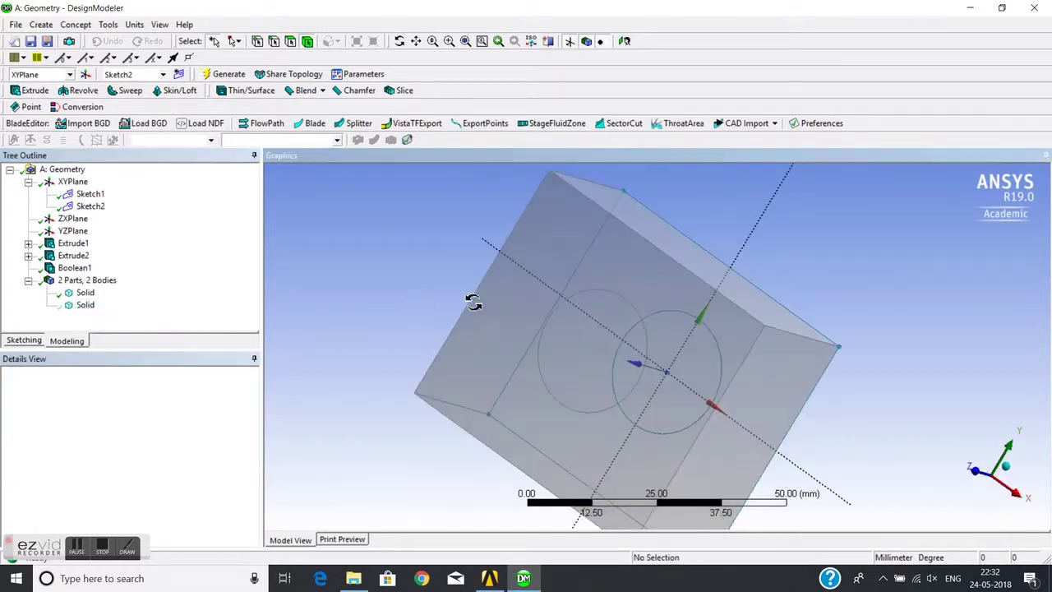
click(618, 346)
middle_drag(617, 345, 751, 395)
middle_drag(536, 356, 670, 355)
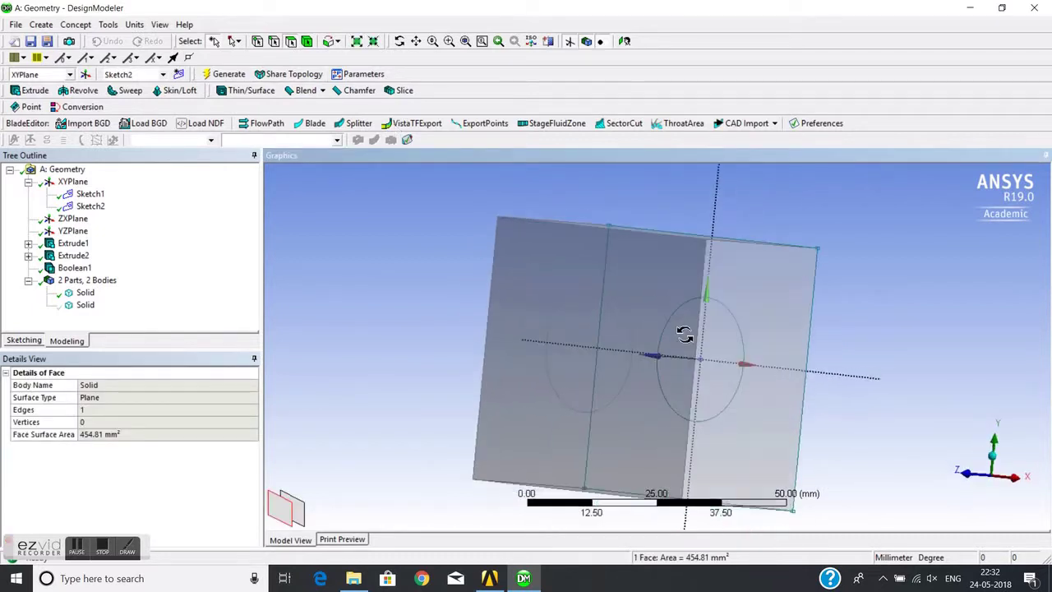
Show all bodies and hide only the block, leaving the imprinted cylinder on display.
right_click(391, 310)
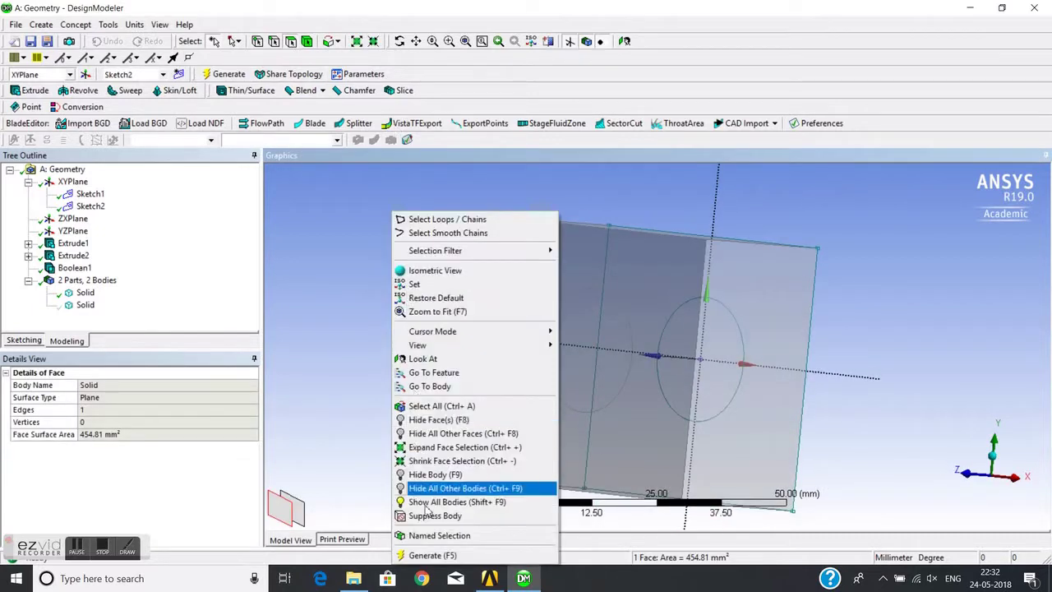
click(432, 503)
click(307, 41)
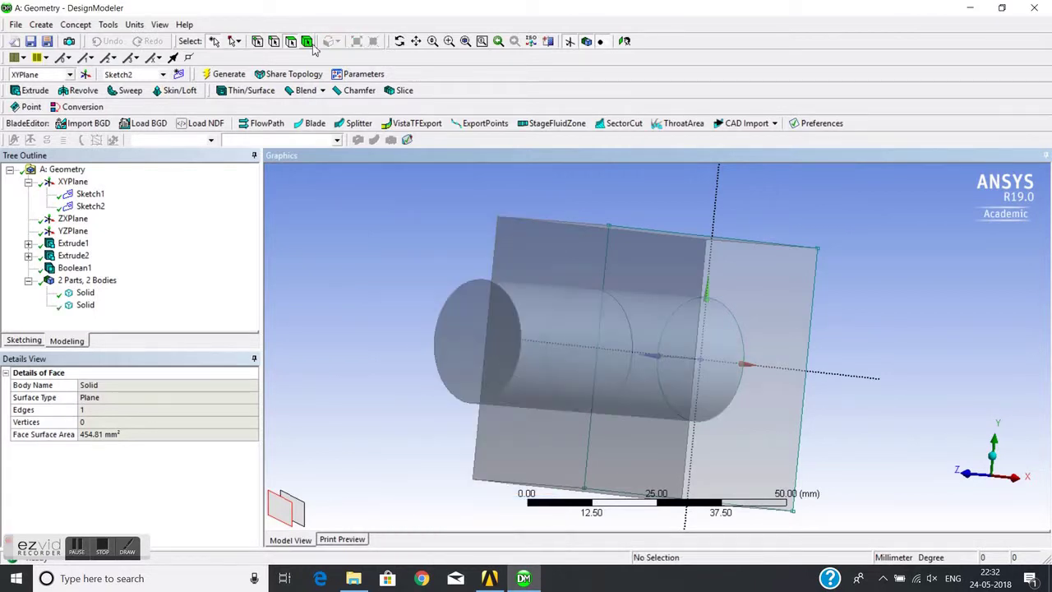
click(619, 262)
right_click(619, 262)
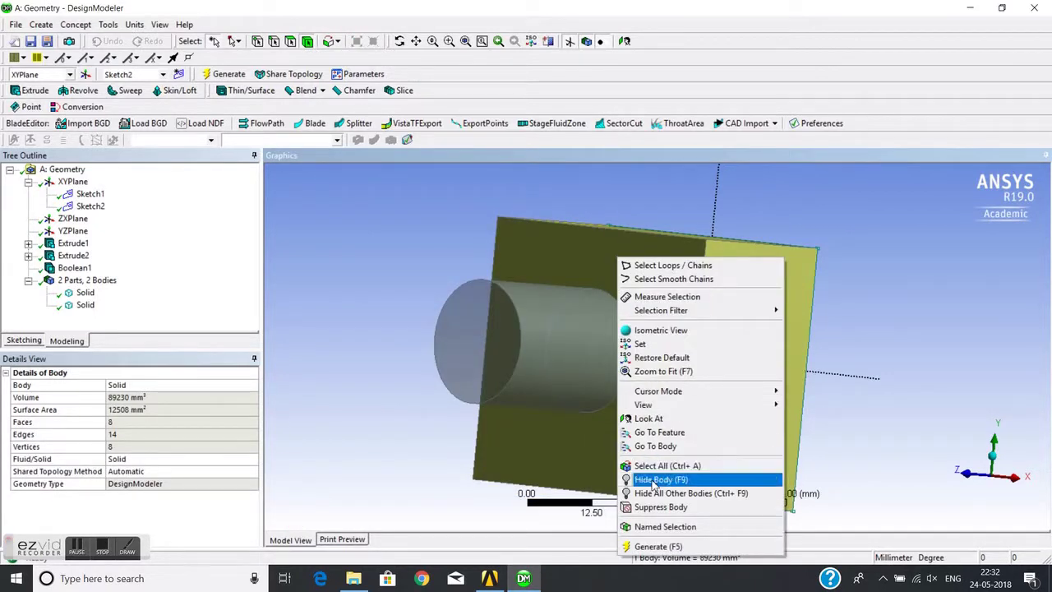
click(658, 466)
click(500, 288)
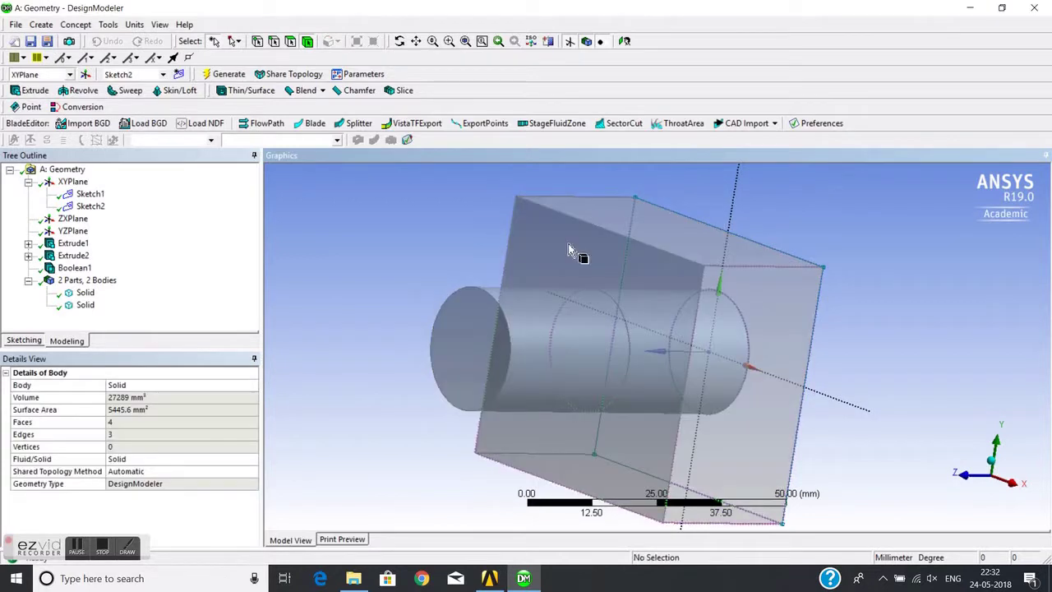
click(605, 249)
right_click(605, 249)
click(658, 473)
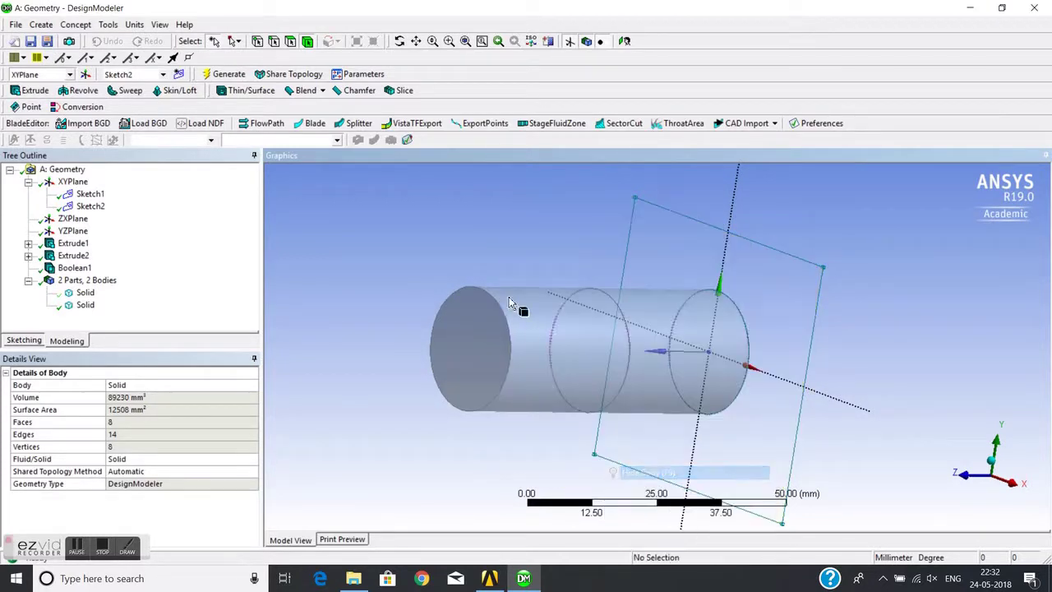
Select the cylinder's side faces on either side of the imprinted edge to examine the split.
click(578, 337)
click(640, 309)
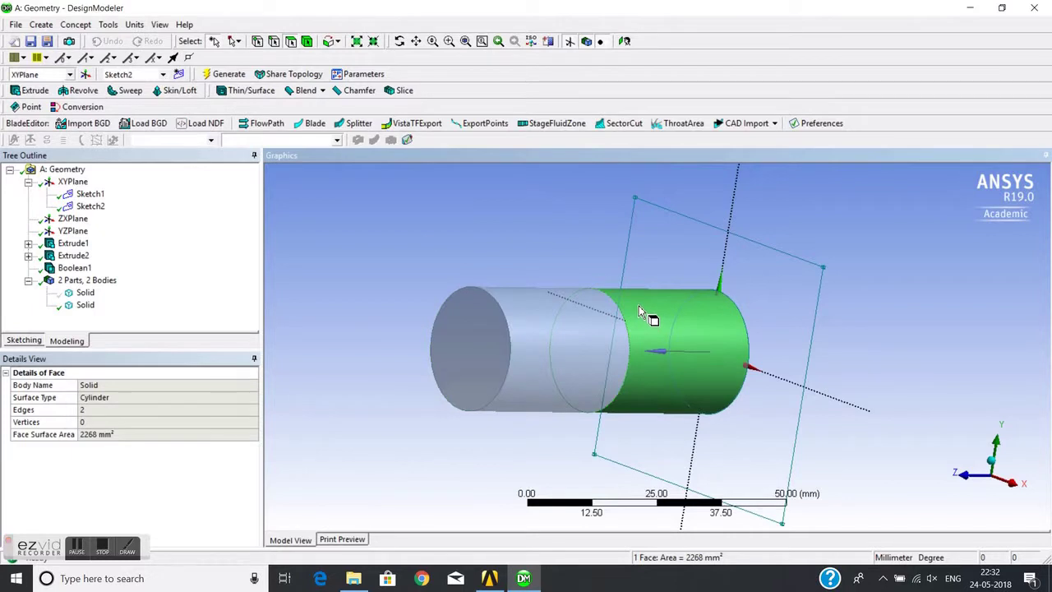
click(427, 238)
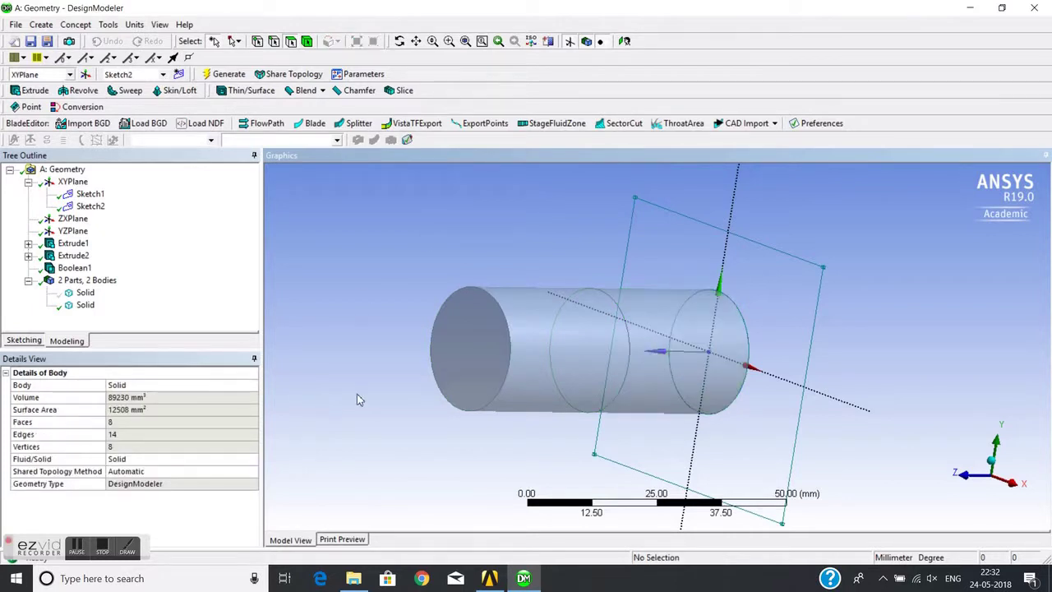
Regenerate the imprint with Preserve Tool Bodies set to No and show all bodies.
click(74, 268)
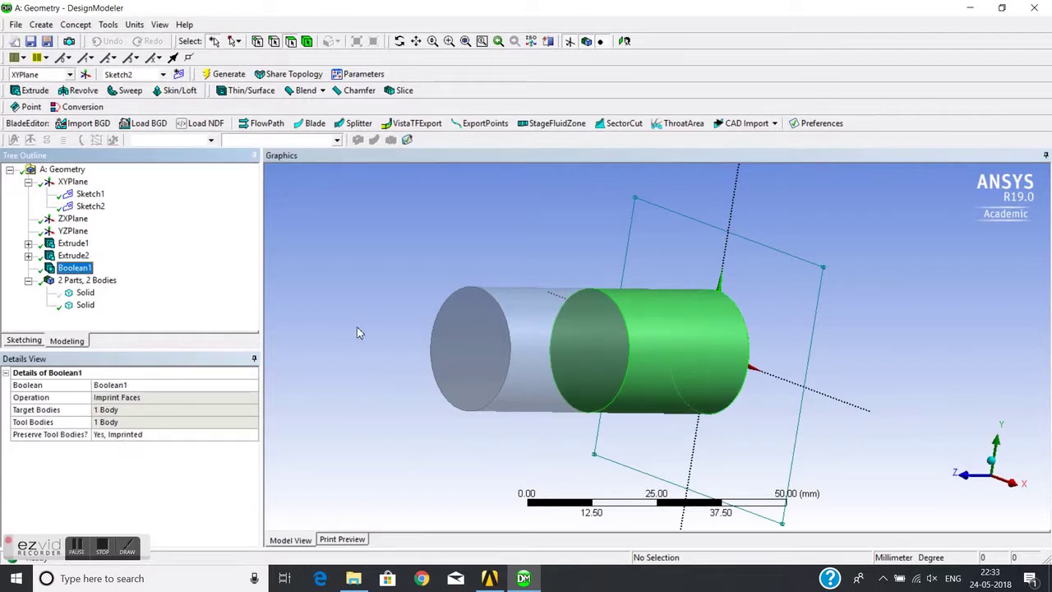
click(173, 434)
click(253, 436)
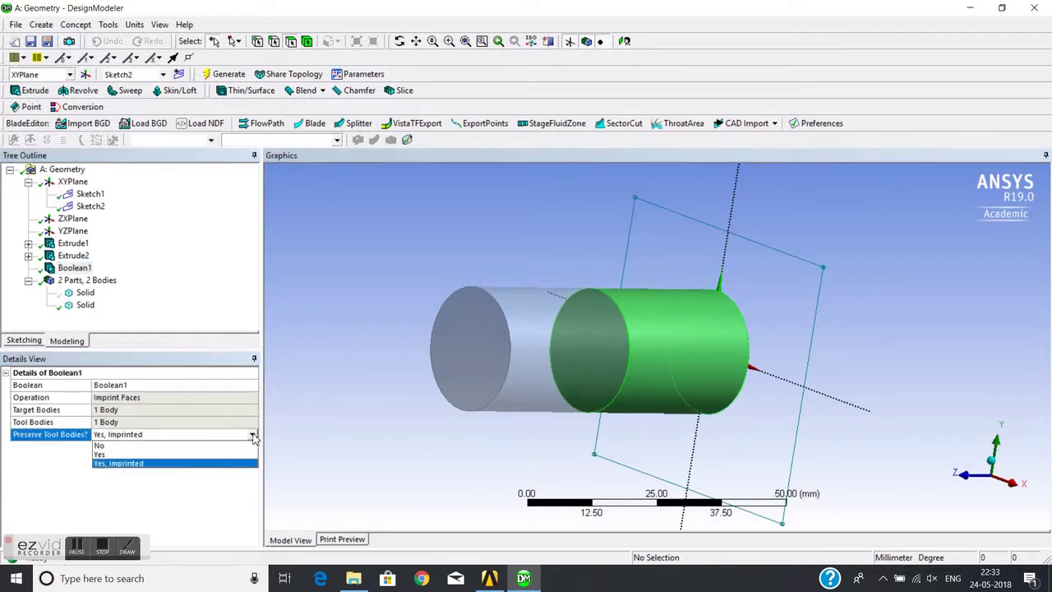
key(Up)
key(Return)
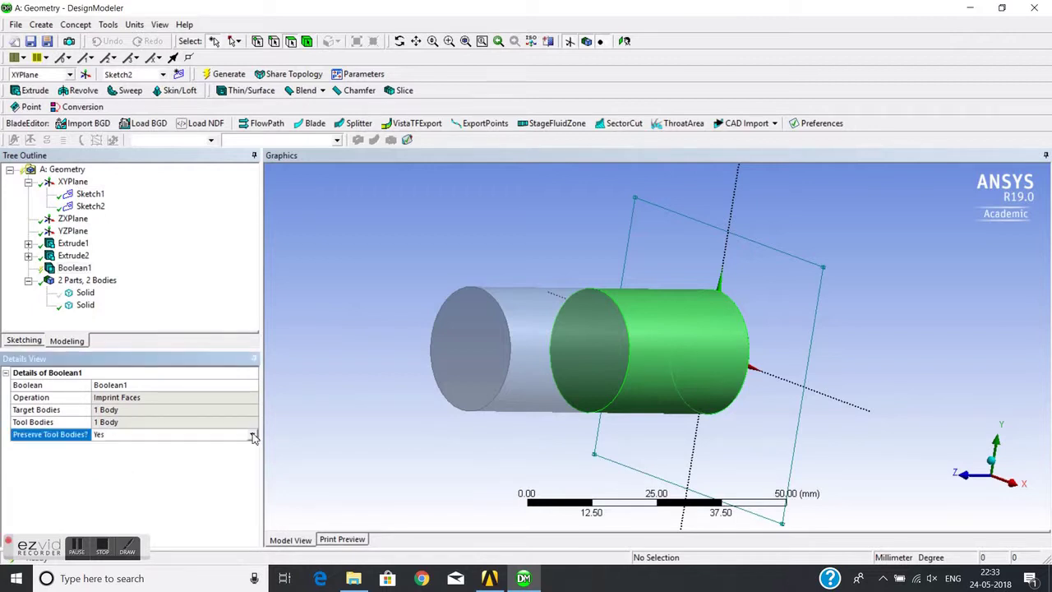
click(252, 437)
click(188, 445)
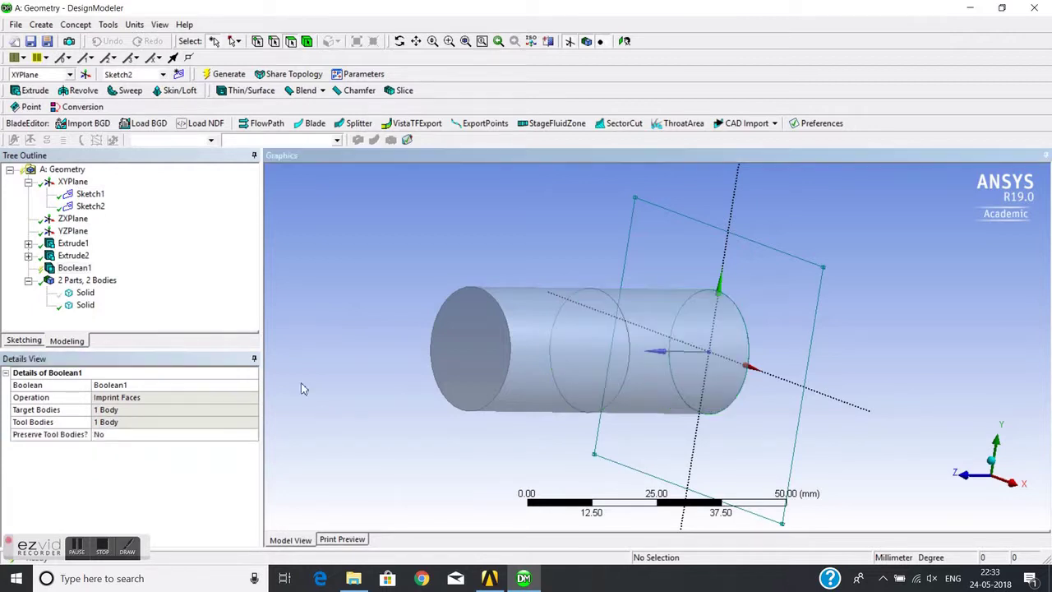
click(223, 74)
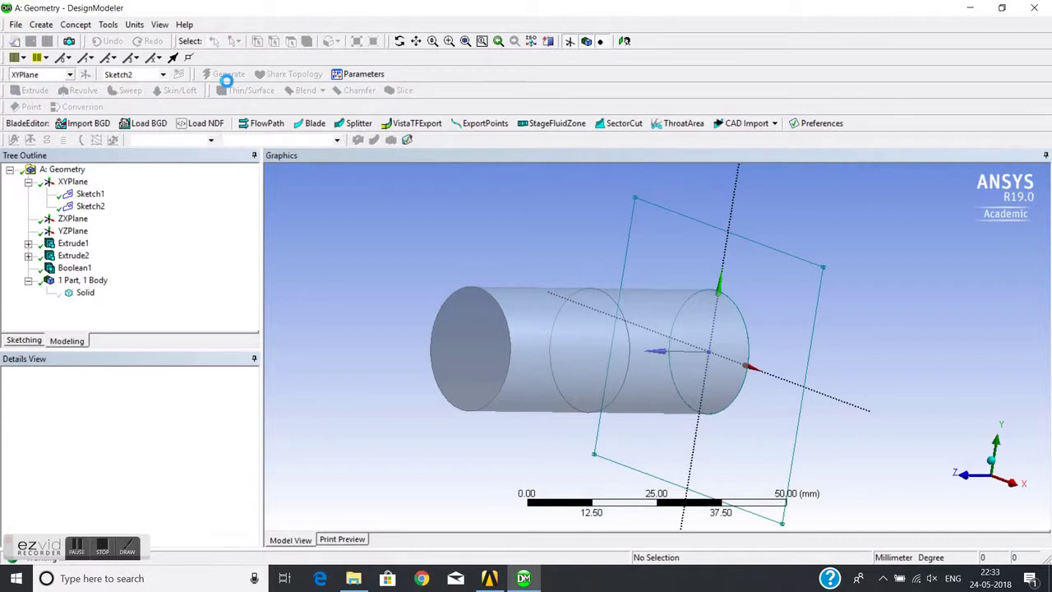
right_click(420, 269)
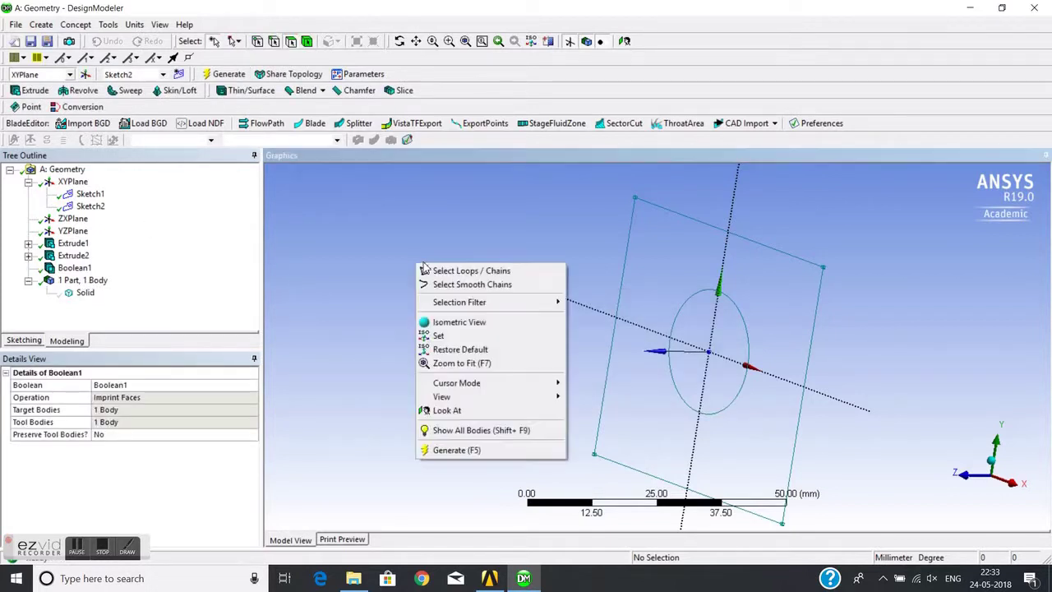
click(461, 430)
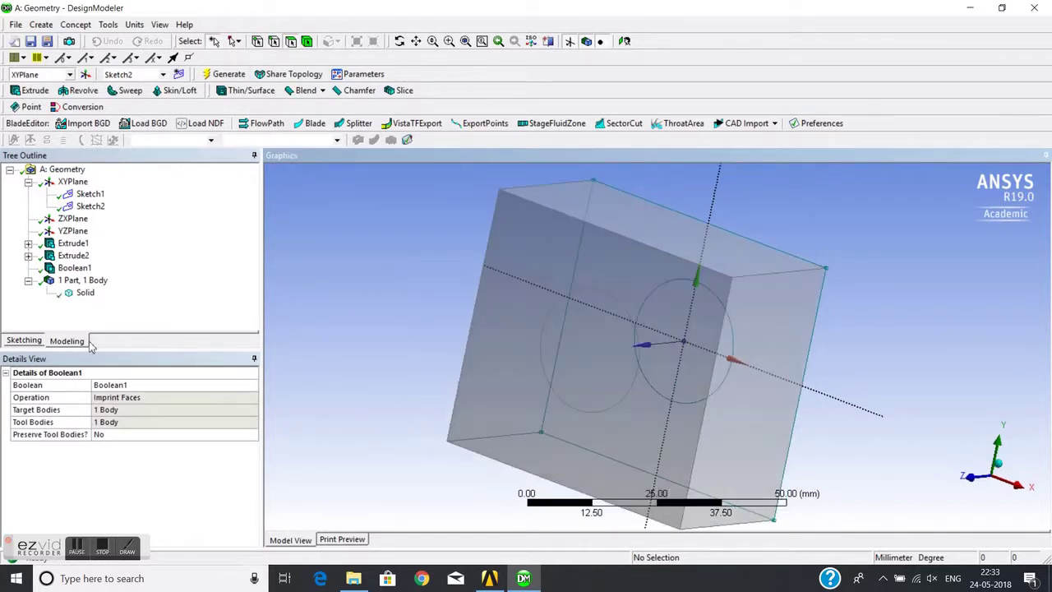
Reopen Boolean1 for editing and make the cylinder the target body in place of the block.
click(74, 269)
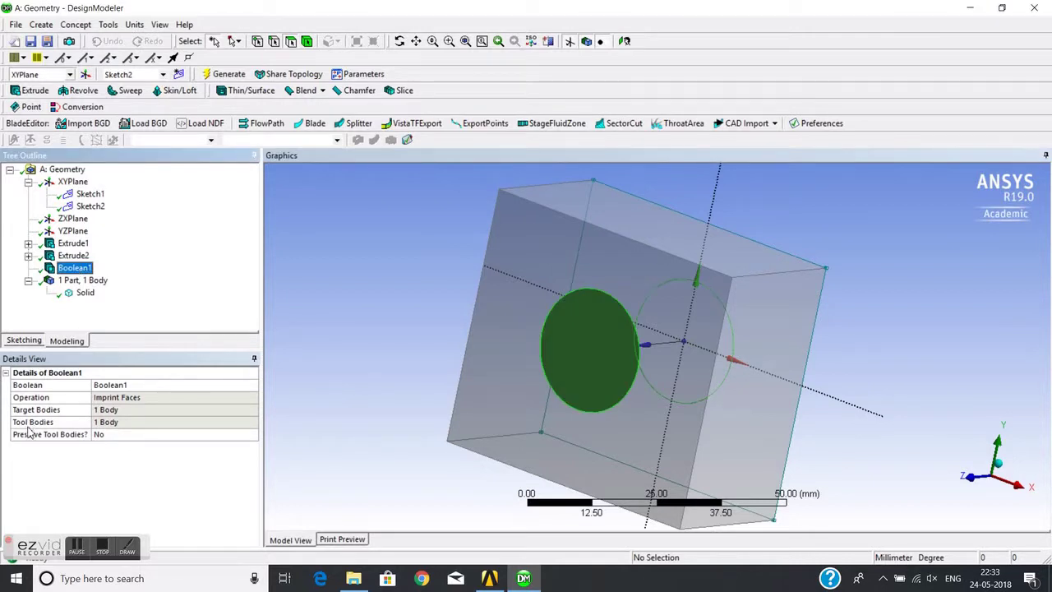
right_click(74, 268)
click(103, 278)
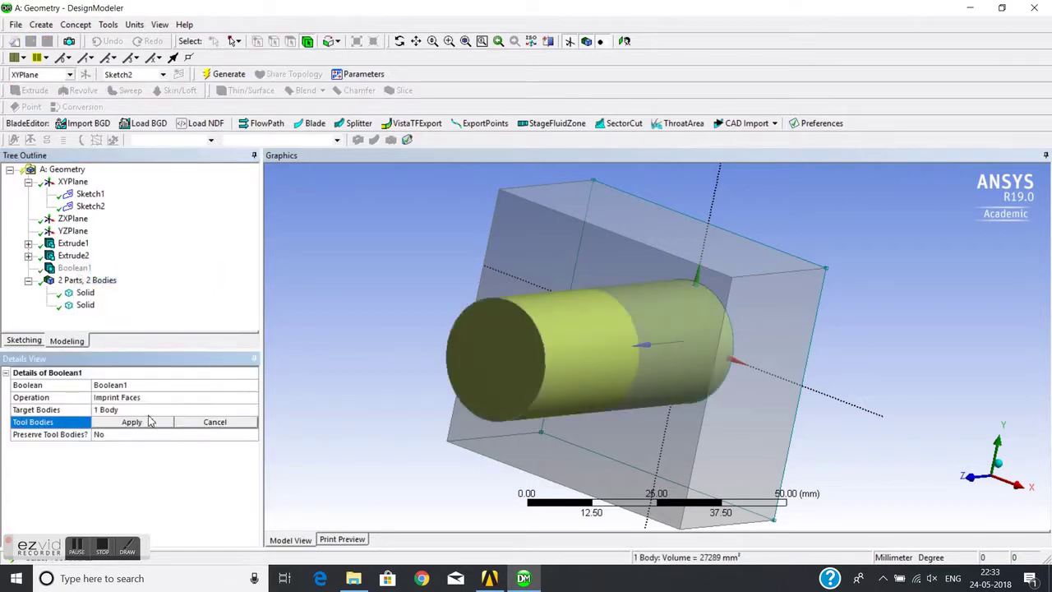
click(146, 421)
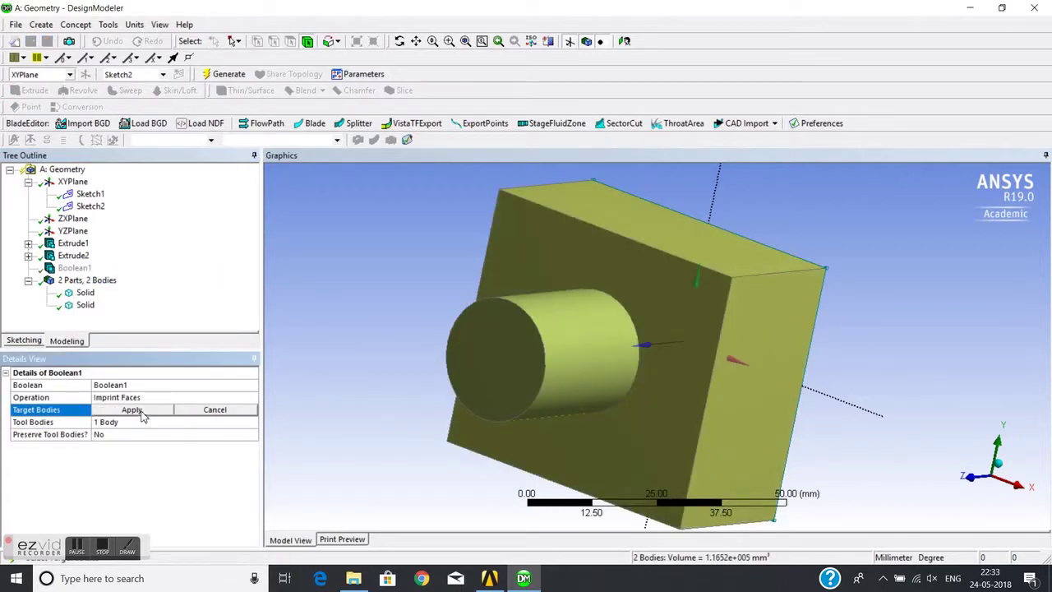
click(371, 321)
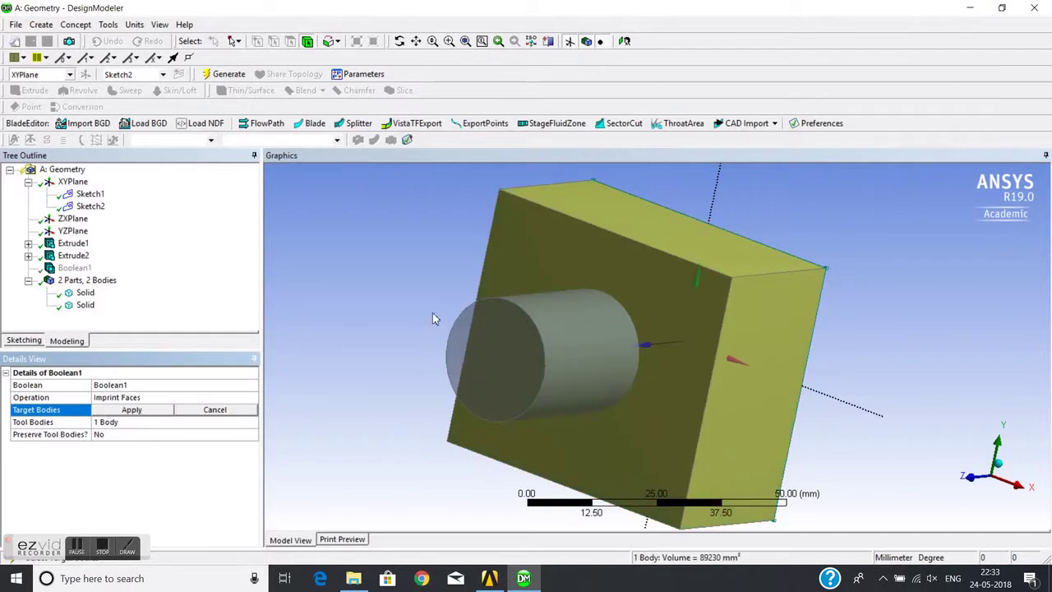
click(530, 331)
click(151, 411)
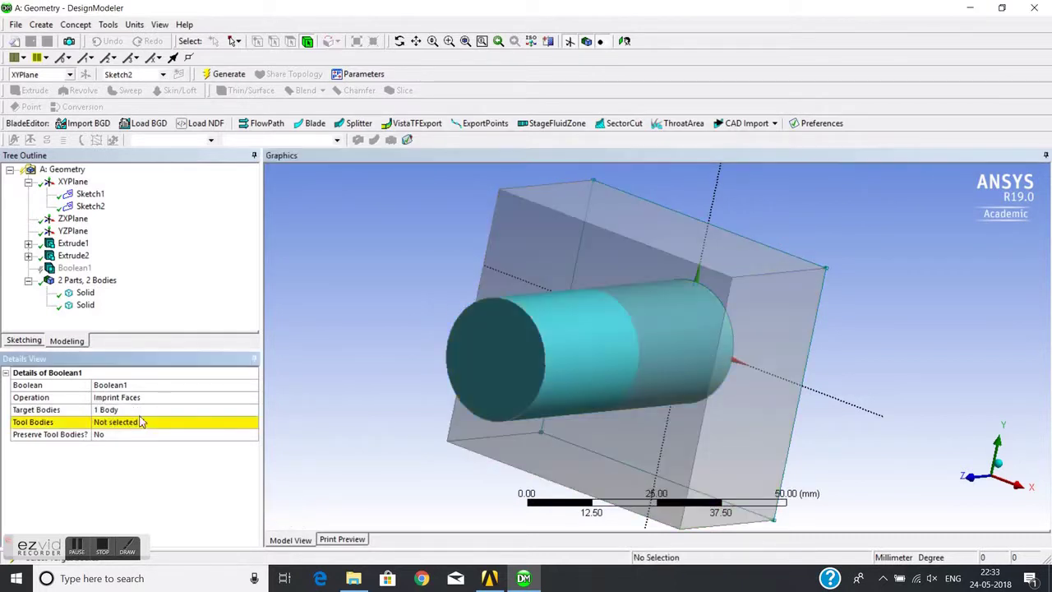
Assign the block as the tool body of Boolean1 and regenerate the face imprint.
click(140, 422)
click(664, 233)
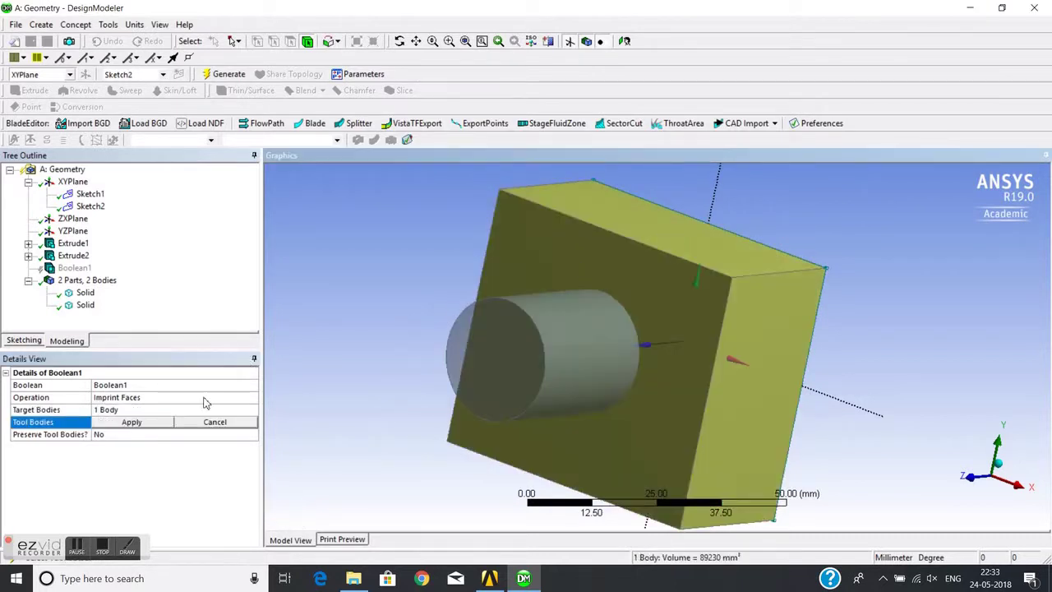
click(125, 423)
click(237, 74)
Examine the imprinted cylinder by selecting its side faces on both sides of the split and then the whole solid.
middle_drag(465, 238, 421, 264)
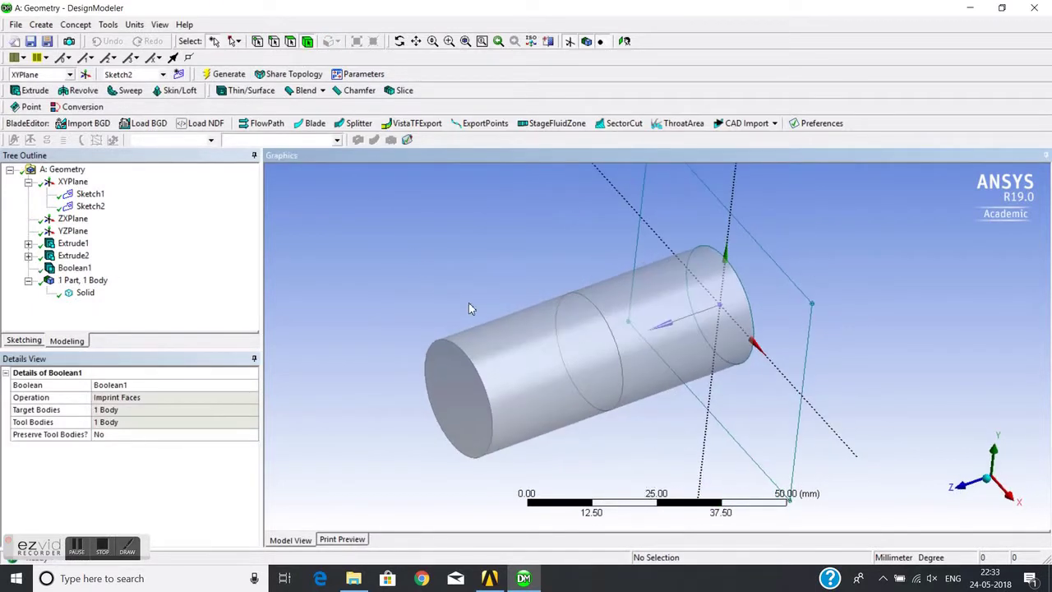
click(480, 380)
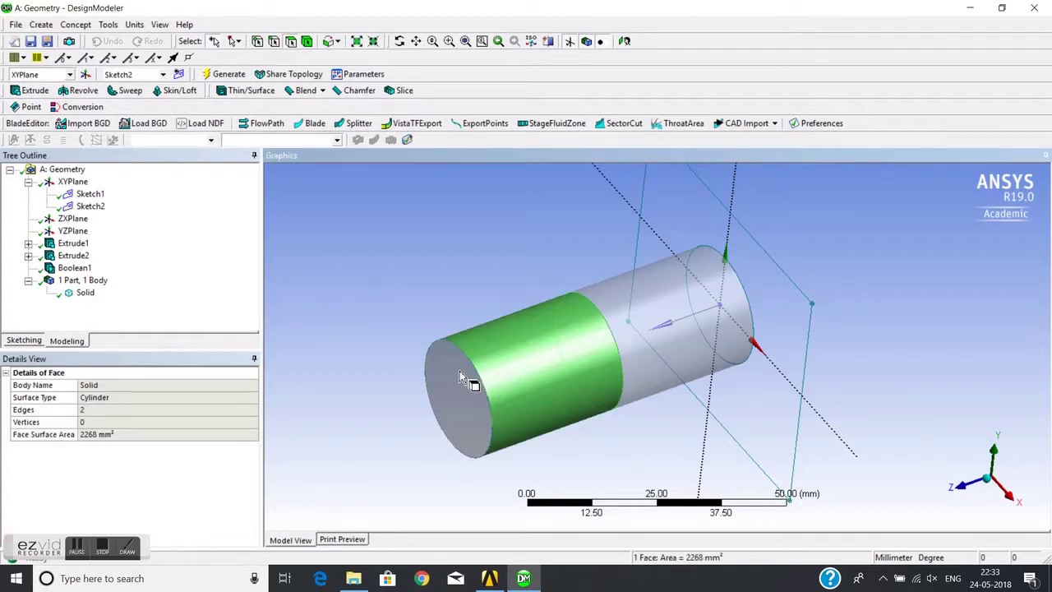
click(666, 322)
middle_drag(666, 322, 559, 387)
click(505, 374)
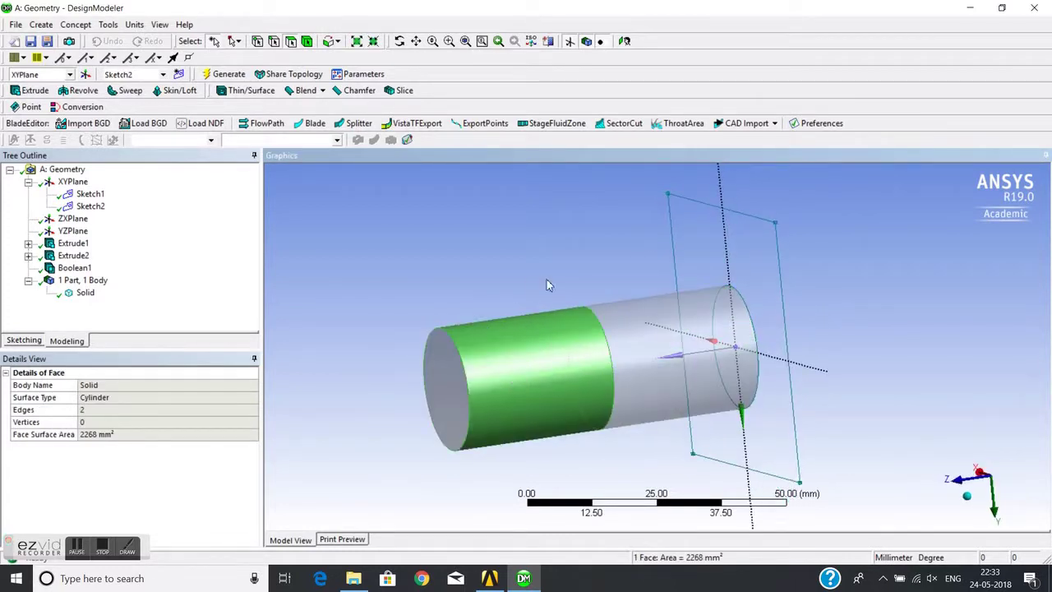
middle_drag(550, 284, 439, 299)
click(84, 293)
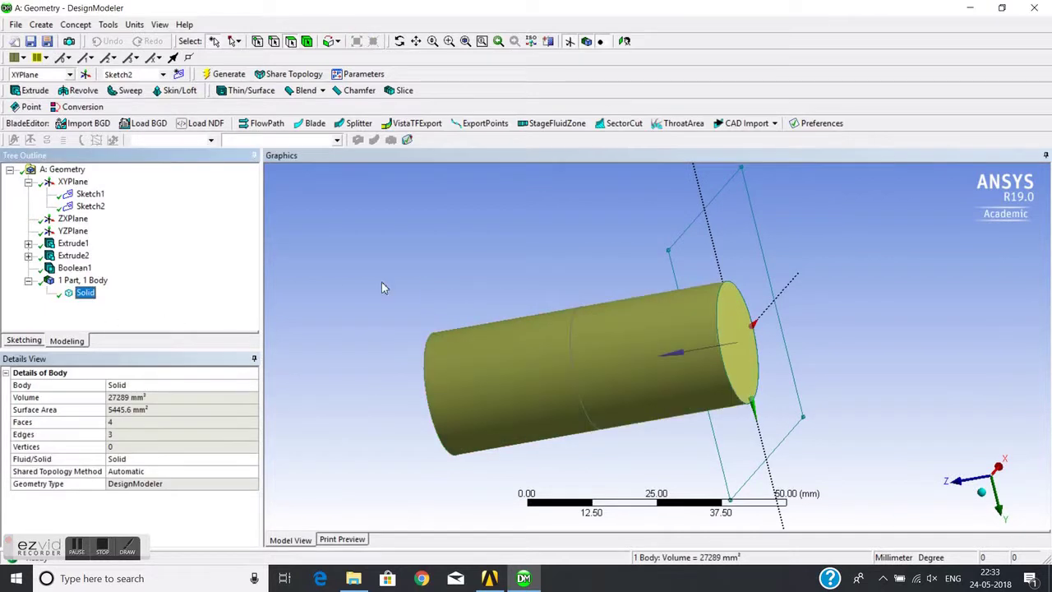
Inspect the cylinder side-on along the X axis and highlight the faces imprinted by Boolean1.
click(75, 553)
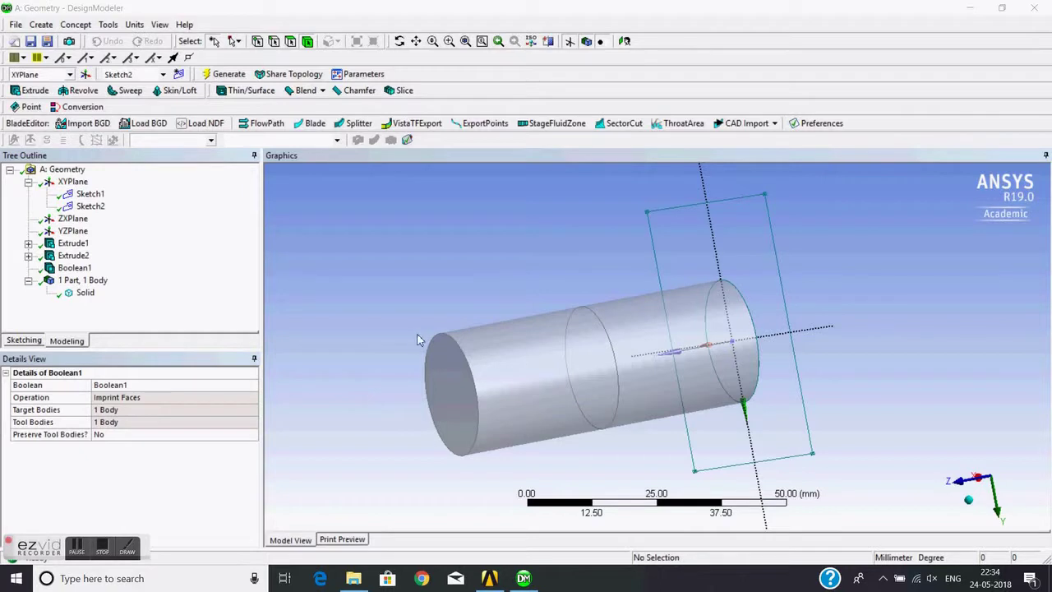
middle_drag(930, 454, 970, 509)
click(980, 513)
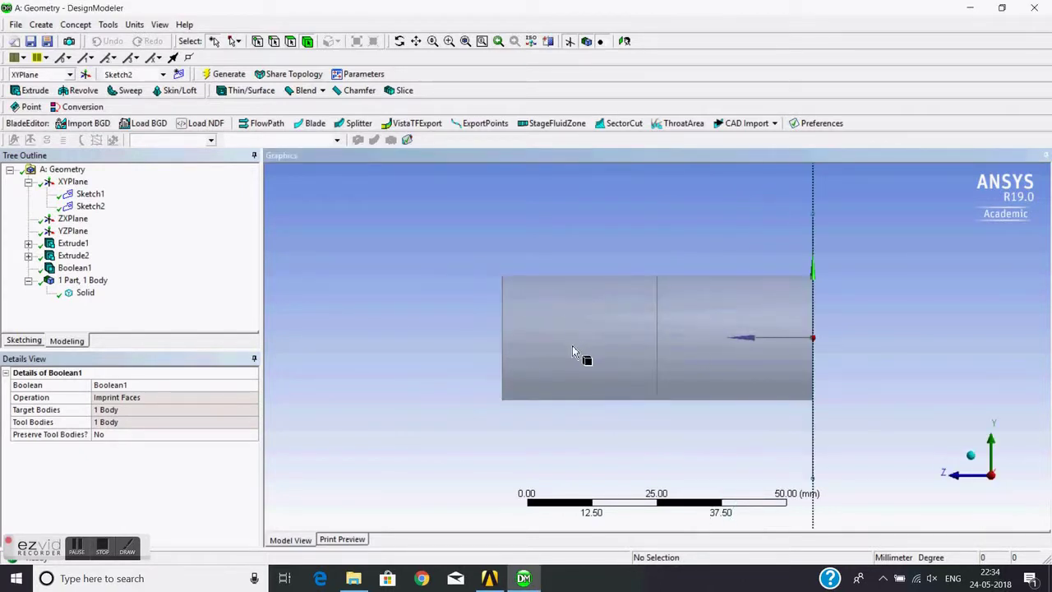
middle_drag(580, 352, 657, 348)
click(68, 270)
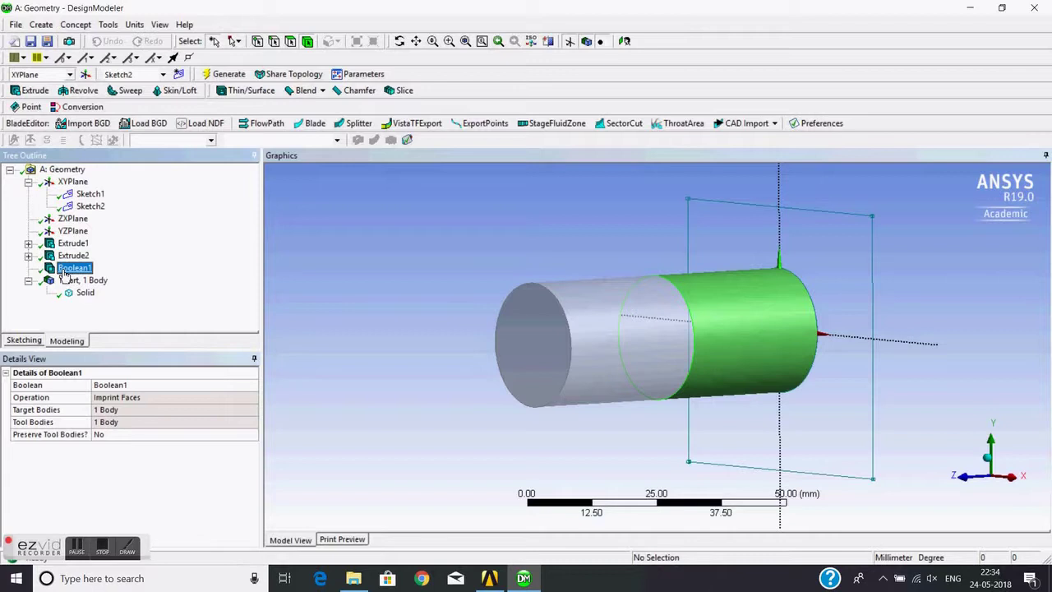
click(367, 231)
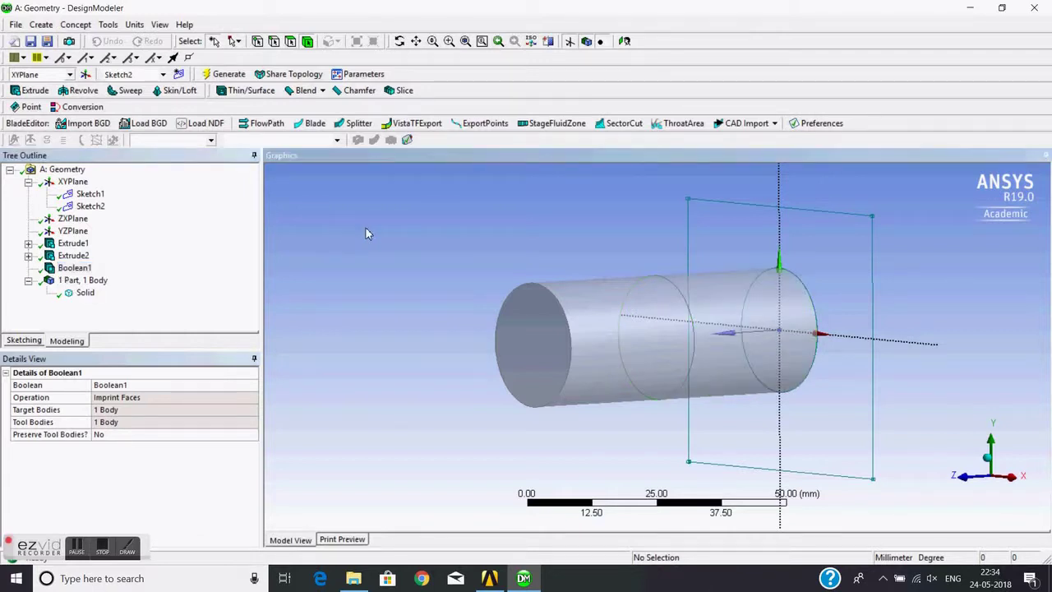